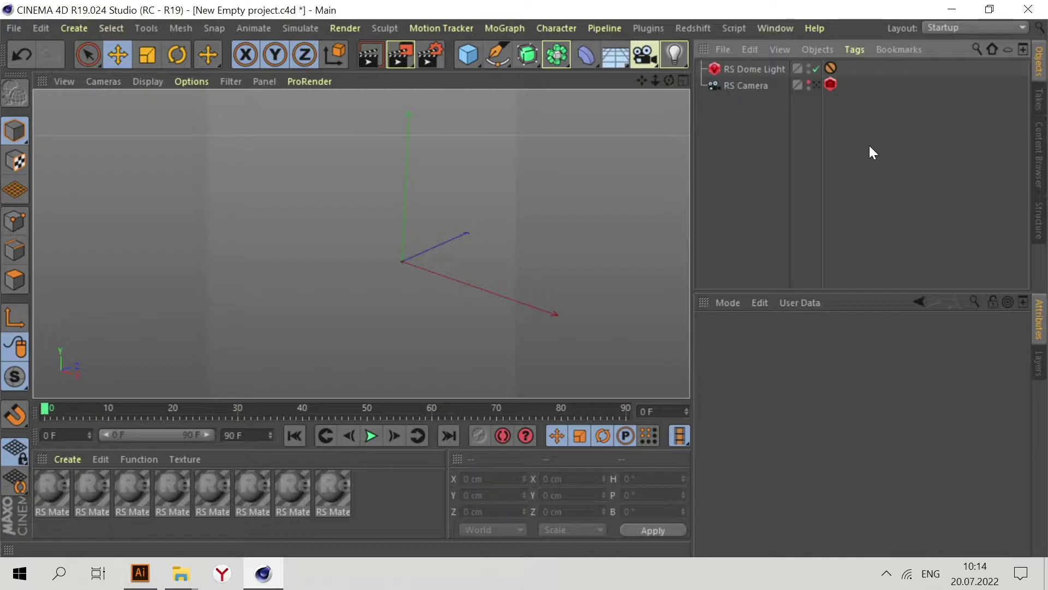
Switch to Illustrator to view the FANTASY box layout in FMD.ai, and return to Cinema 4D.
click(140, 572)
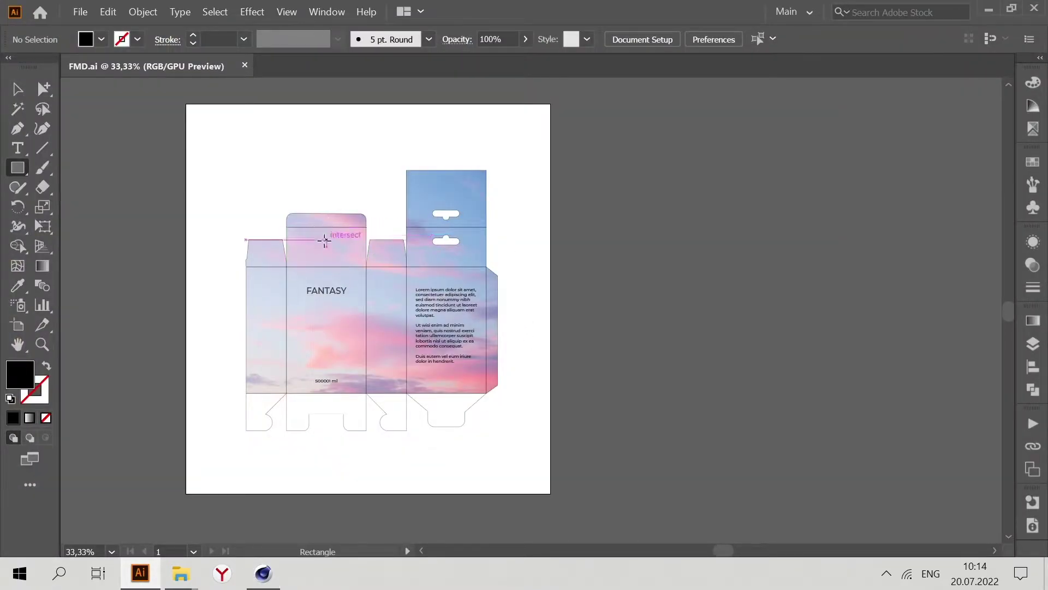
click(989, 10)
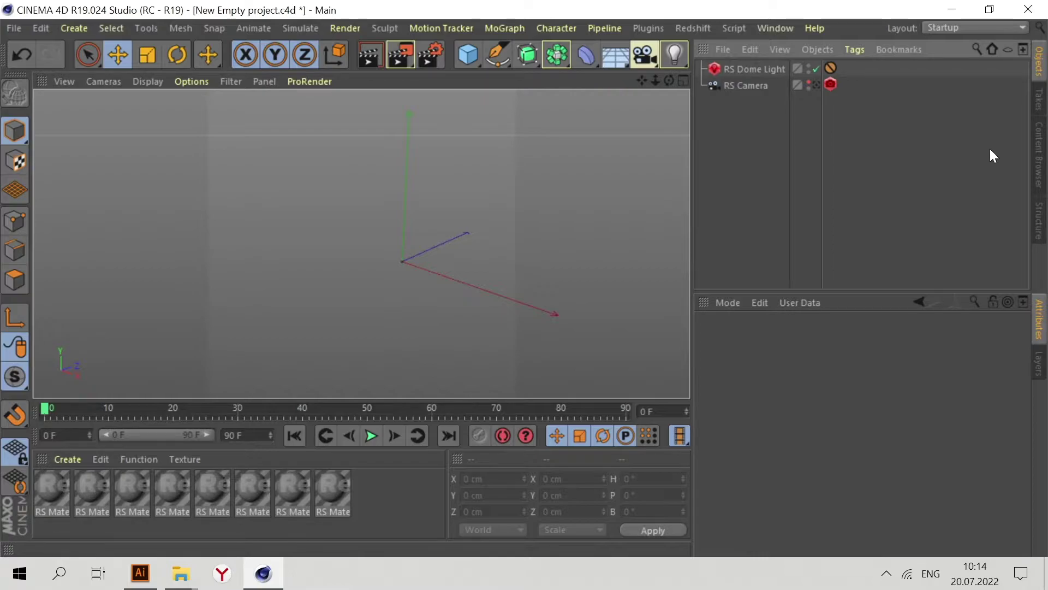
Load the Fold My Design! preset from the Tools & Helpers folder of the Content Browser presets and show it in the object list.
click(1039, 158)
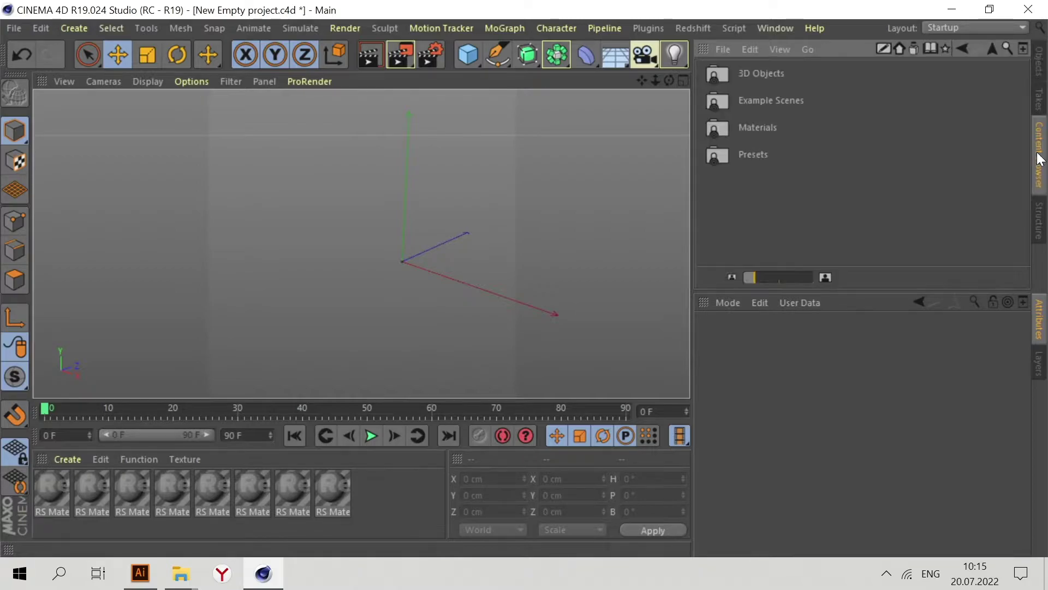
click(914, 44)
double_click(764, 203)
double_click(762, 154)
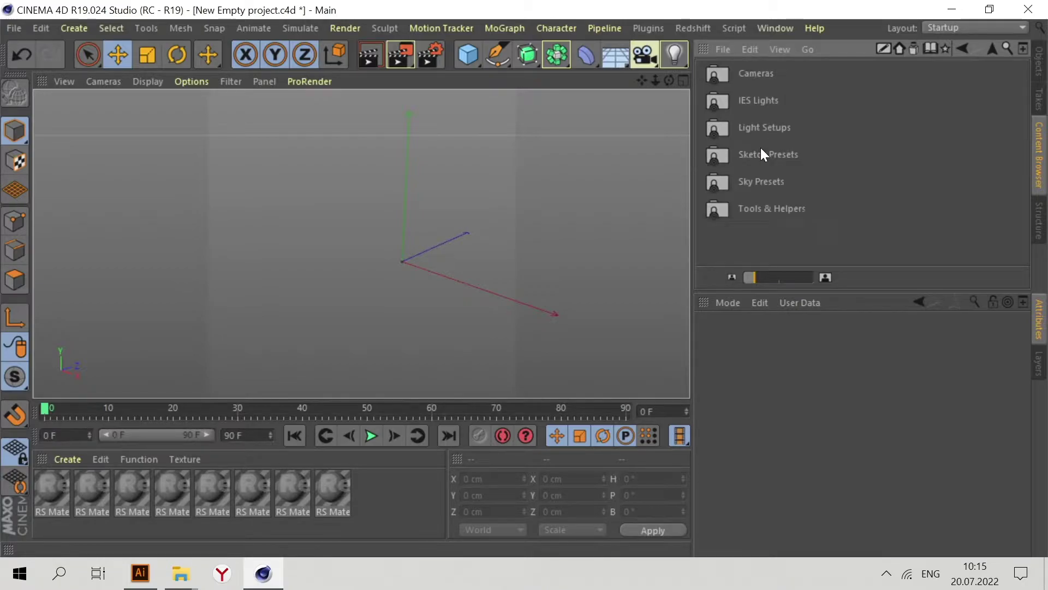
double_click(785, 208)
double_click(791, 97)
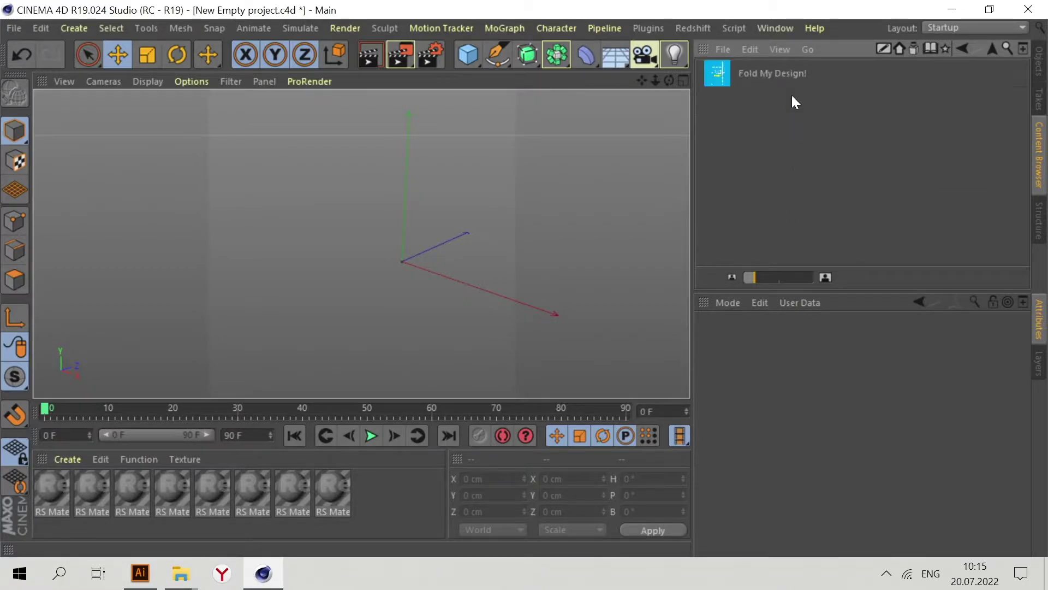
double_click(762, 68)
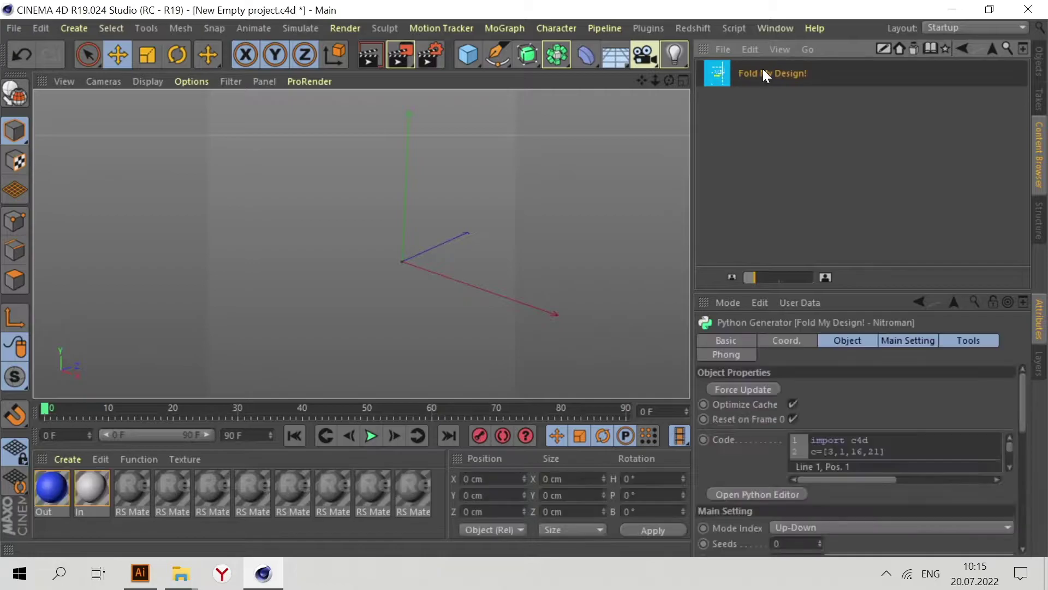
click(1040, 55)
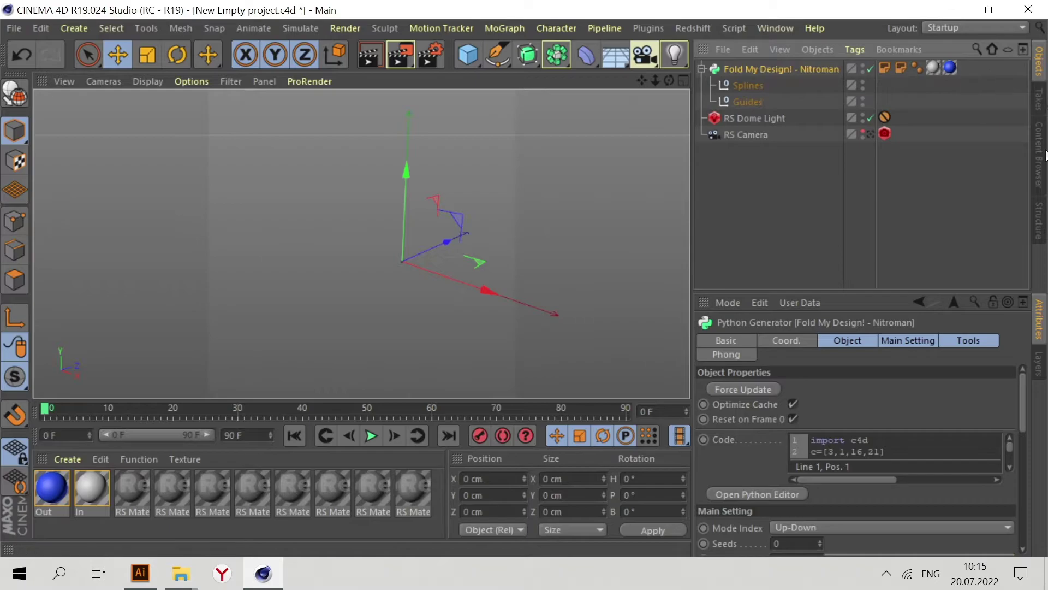
Examine the Content Browser and the online updater's available updates and installation history for the Release 19 content libraries.
click(1042, 158)
click(1040, 60)
click(808, 29)
click(863, 124)
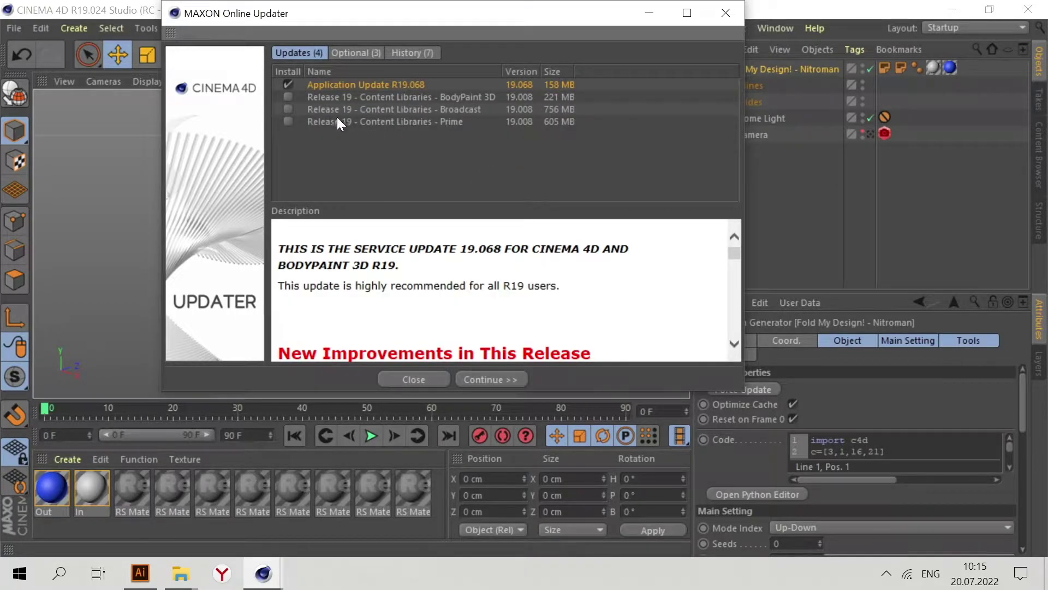
click(288, 121)
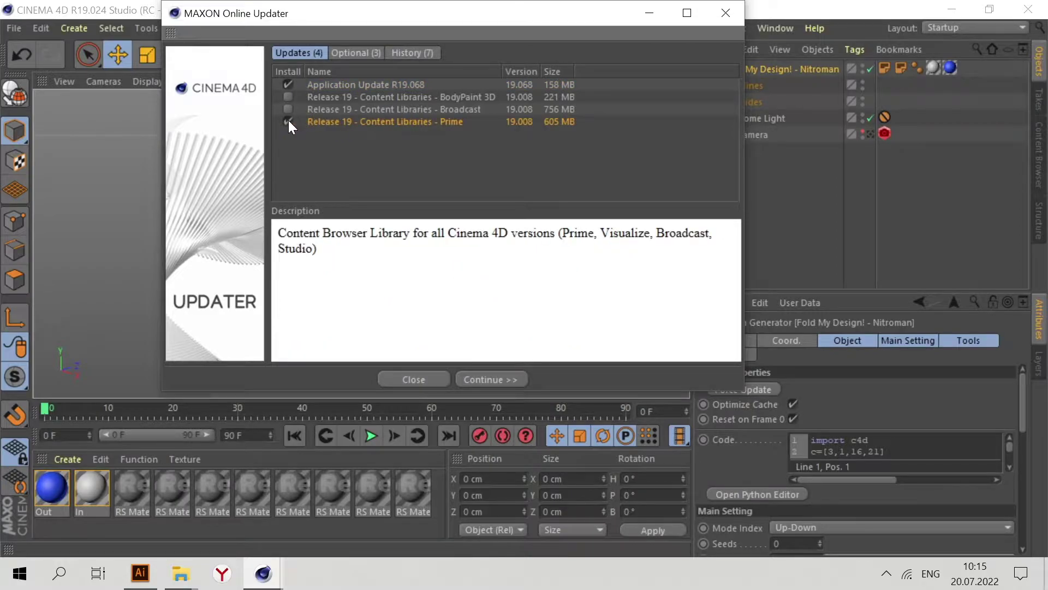
click(417, 54)
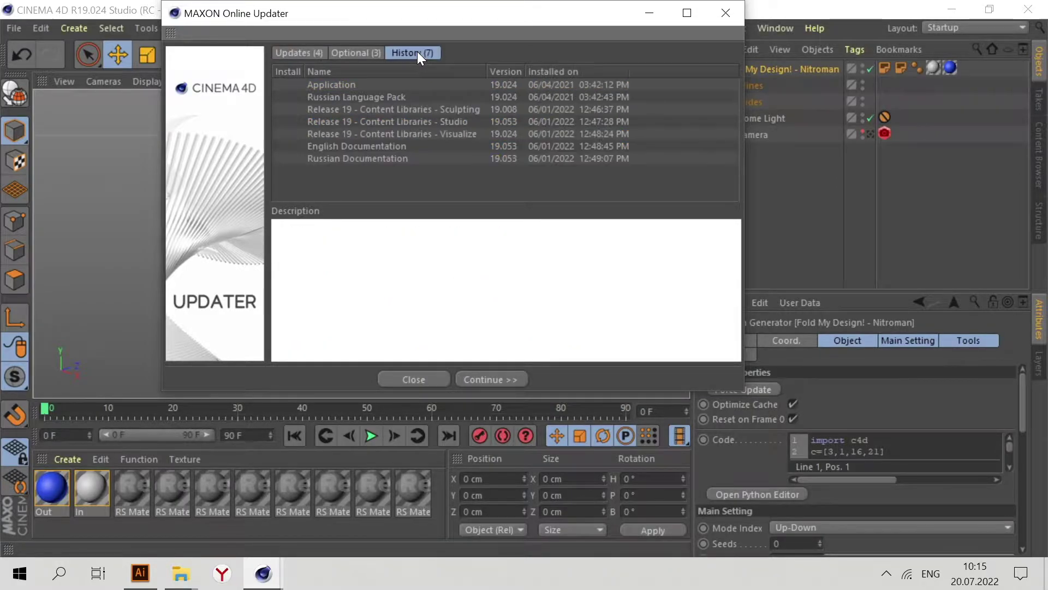
click(473, 134)
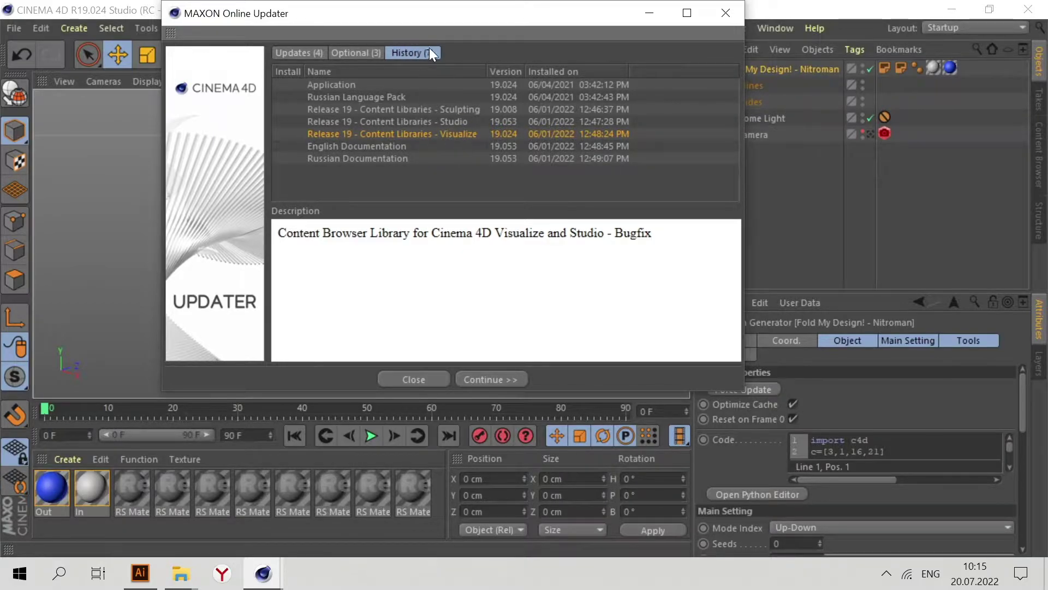
click(316, 50)
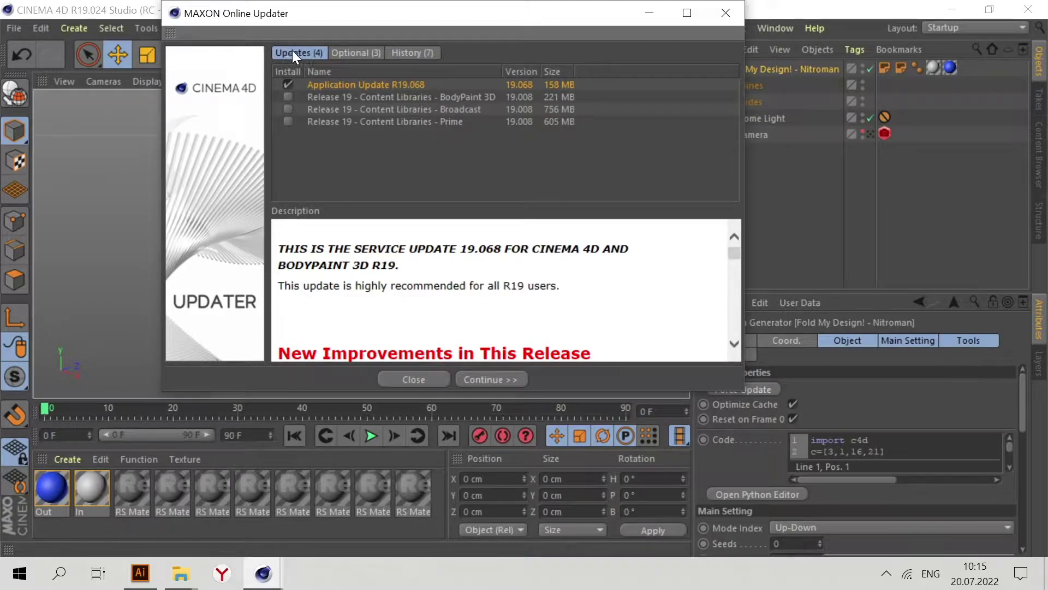
Mark Release 19 - Content Libraries - Prime for installation, accept the license agreement, and quit the updater without installing.
click(287, 121)
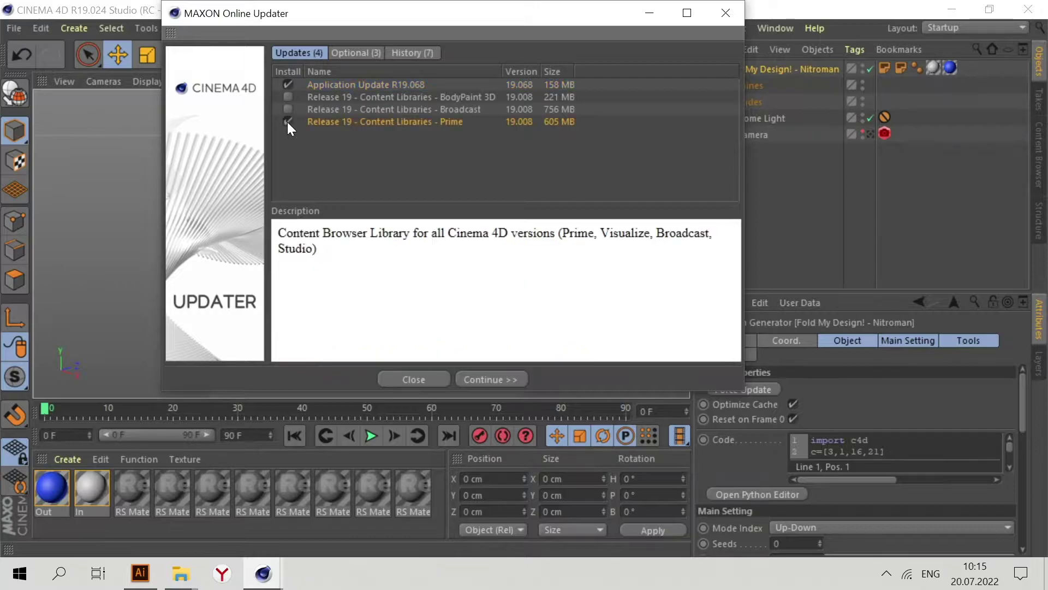
click(490, 380)
click(277, 357)
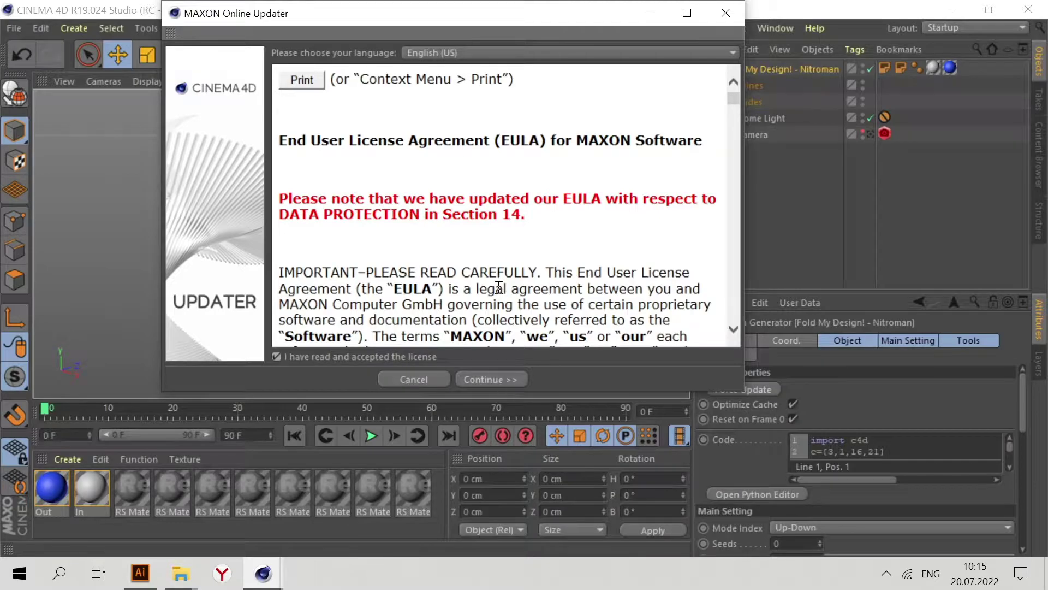
click(725, 13)
click(543, 349)
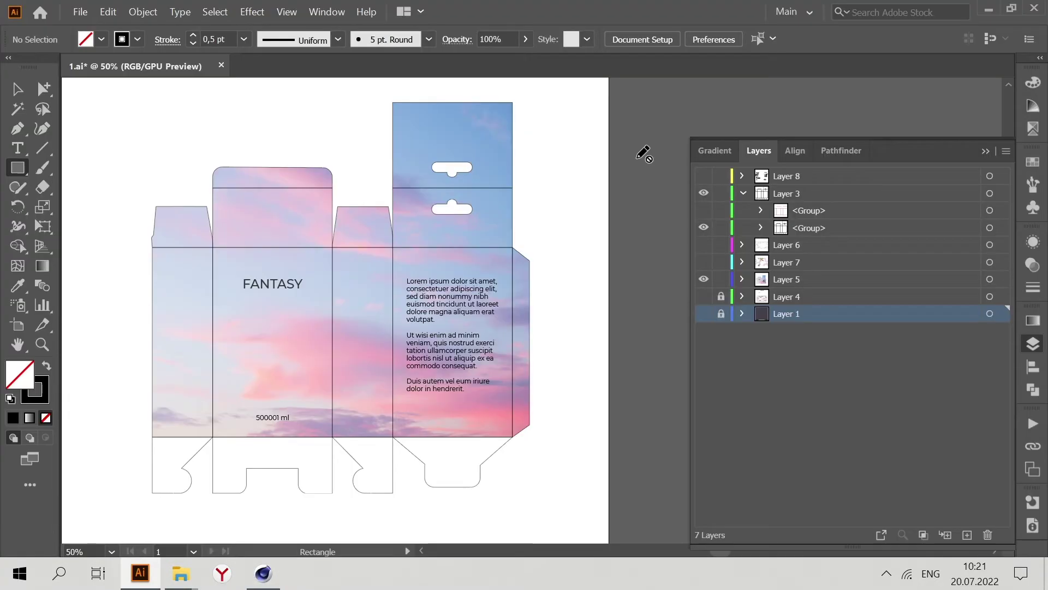
In 1.ai in Illustrator, hide the artwork on Layer 5 and delete Layers 6, 7, 5, 4 and 1.
key(a)
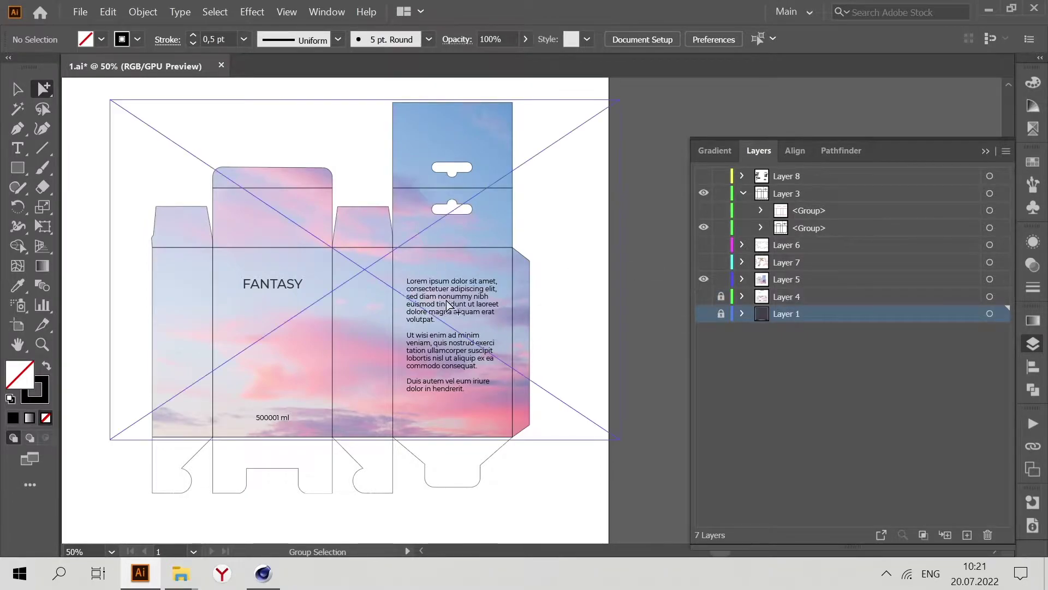
click(705, 280)
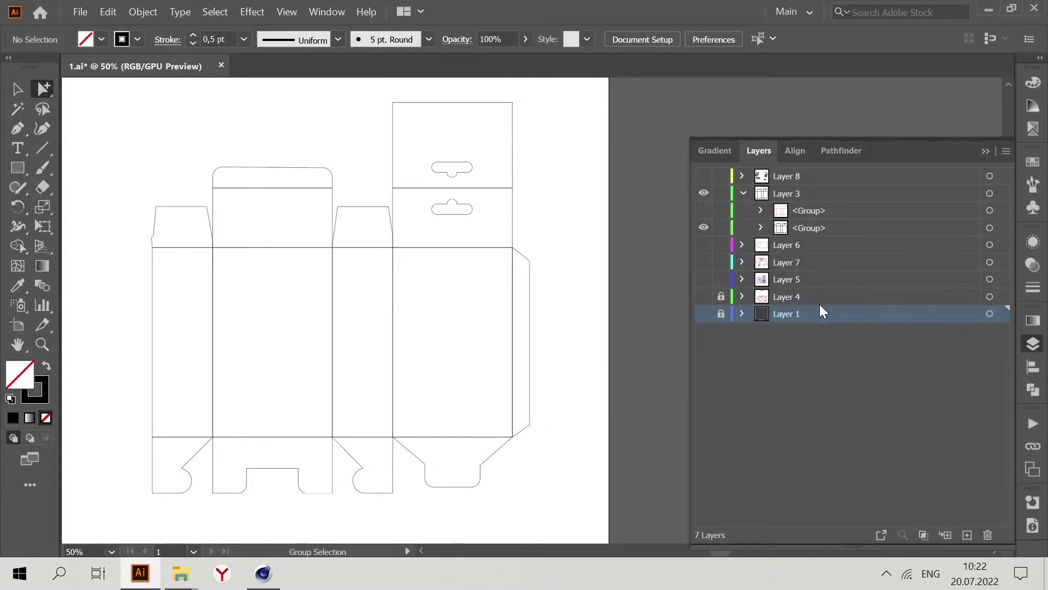
drag(822, 310, 802, 252)
click(988, 533)
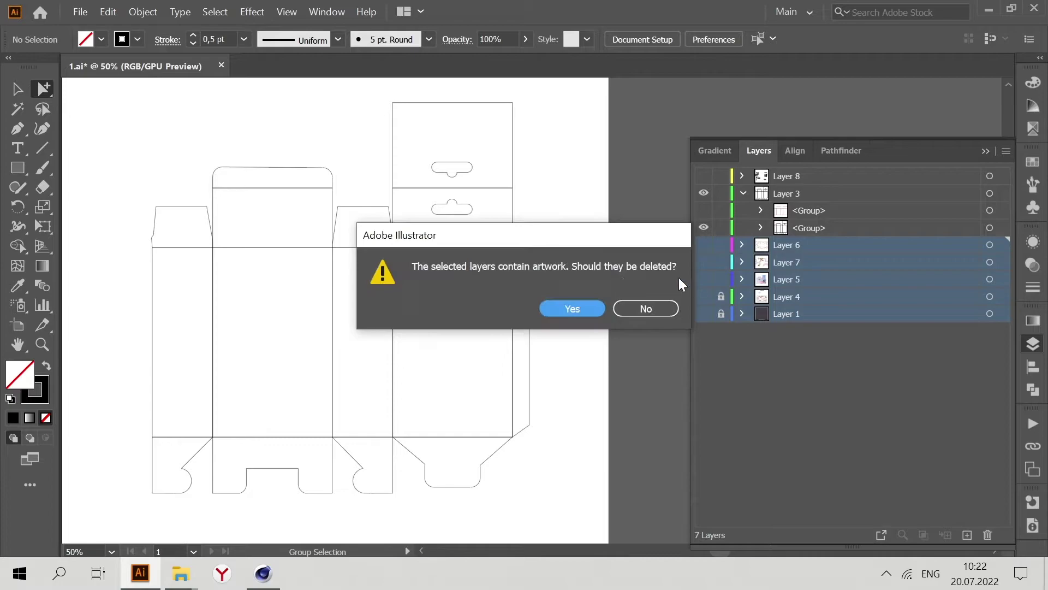
click(568, 308)
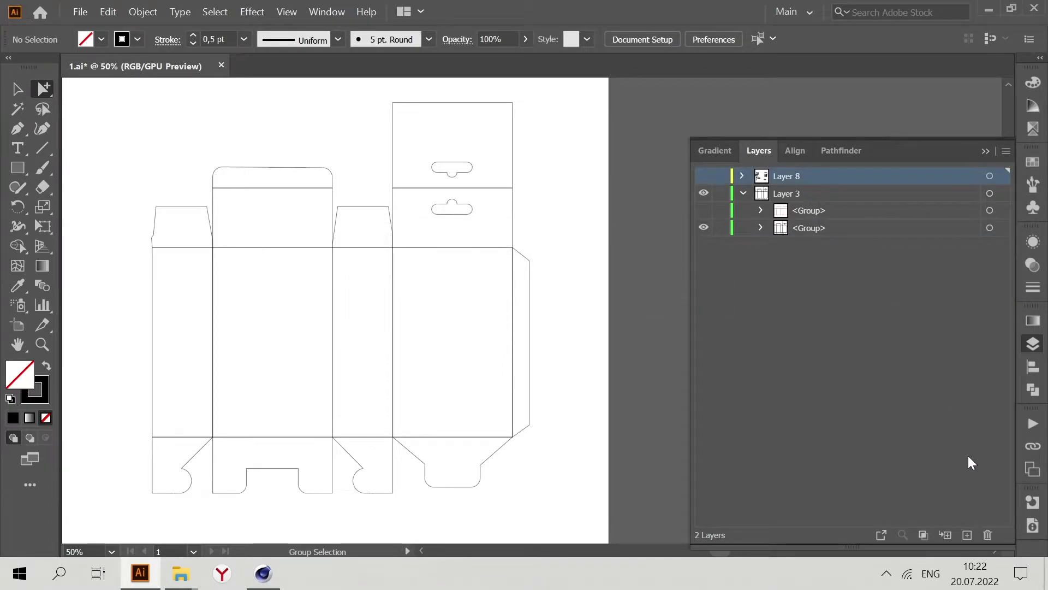
Delete Layer 8 and the hidden group in Layer 3, and select the remaining dieline group.
click(988, 534)
click(560, 310)
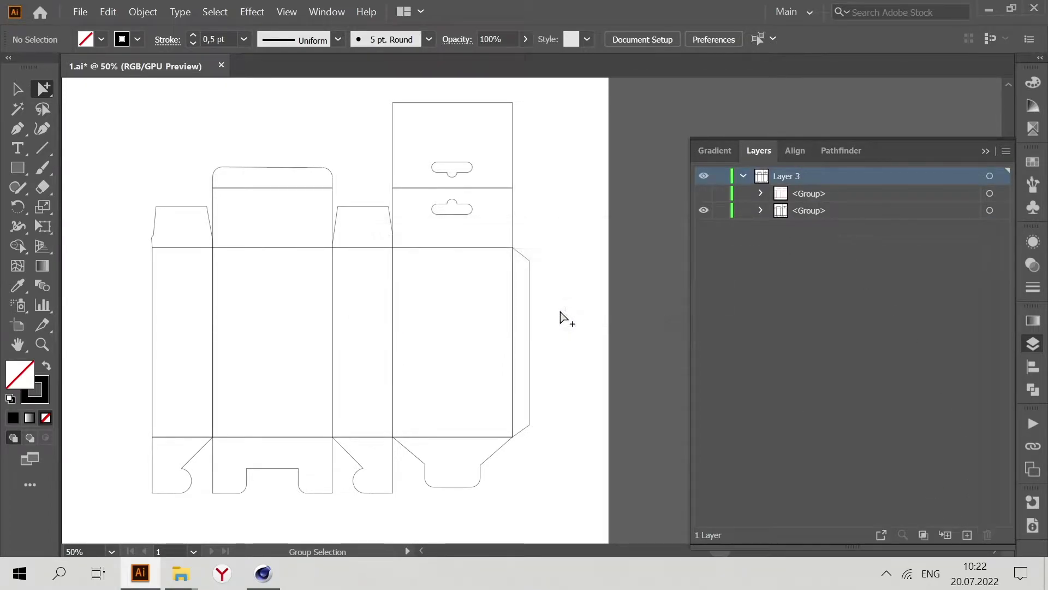
click(802, 193)
click(987, 534)
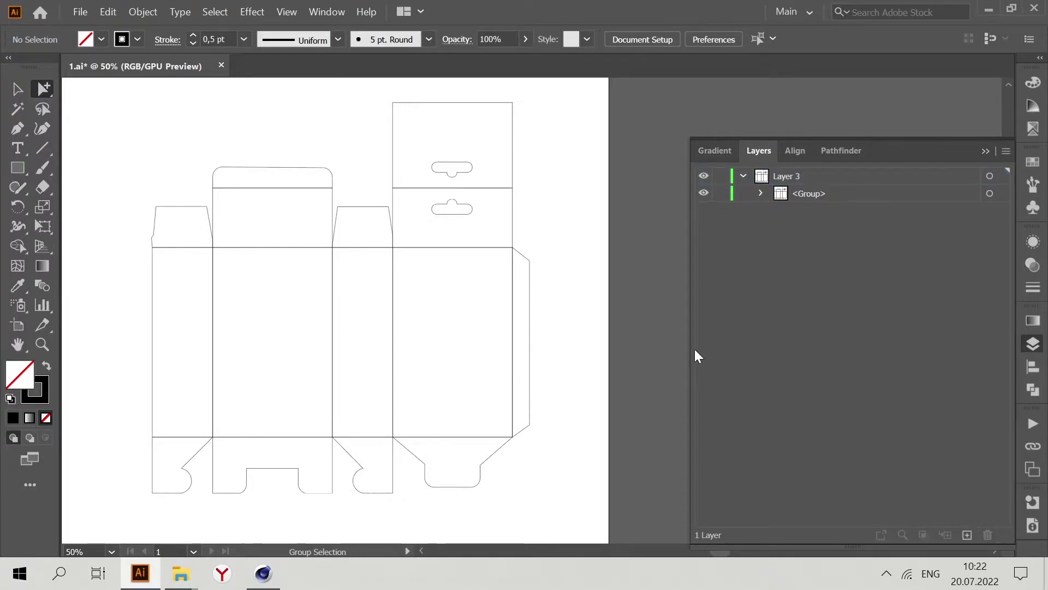
click(989, 193)
Save the dieline over the existing 1.ai file in the Illustrator 8 version format.
click(80, 12)
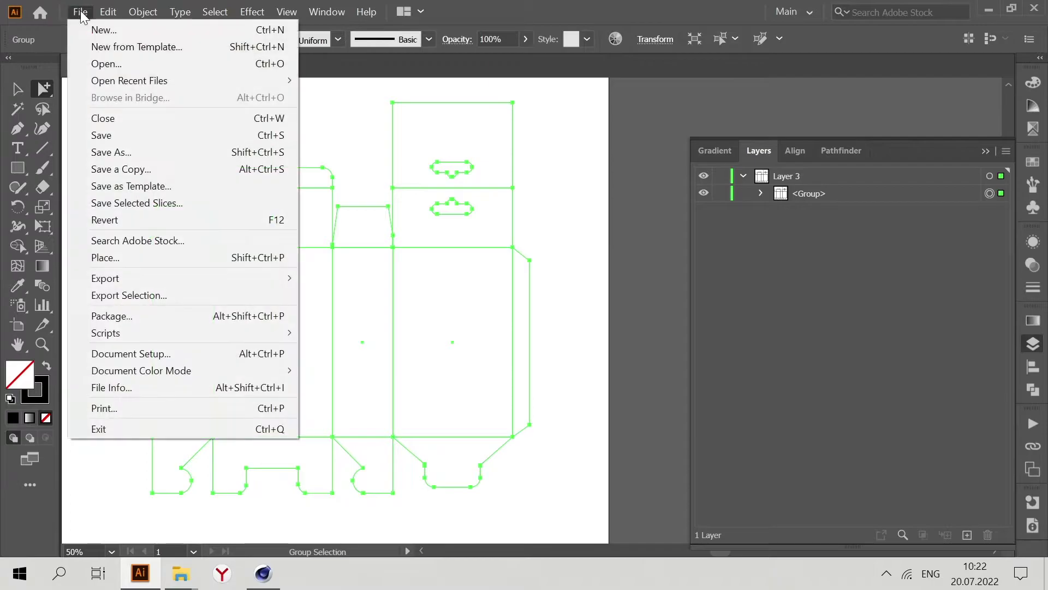
click(121, 151)
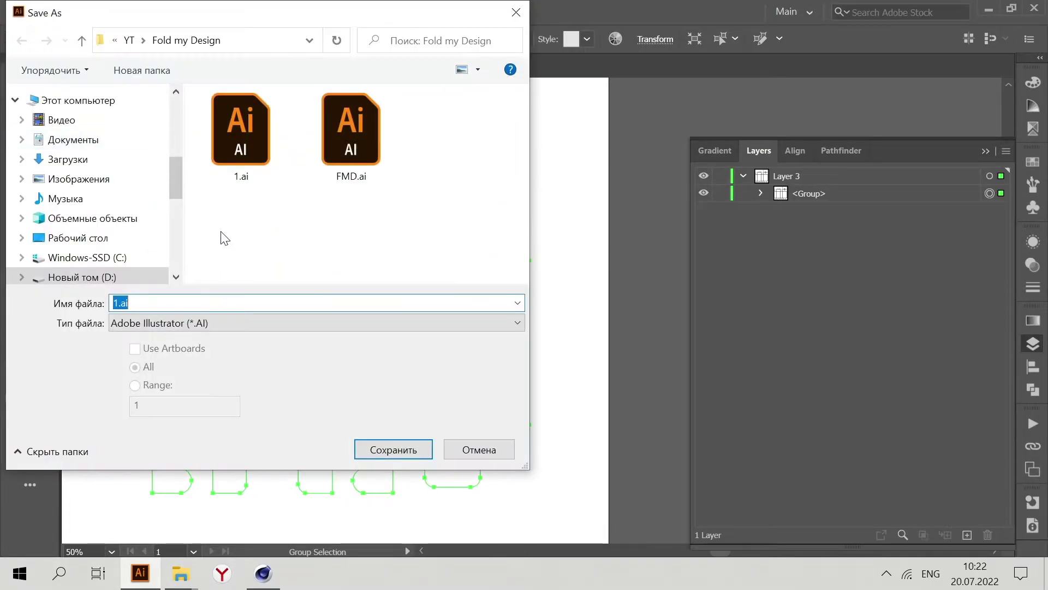
click(245, 173)
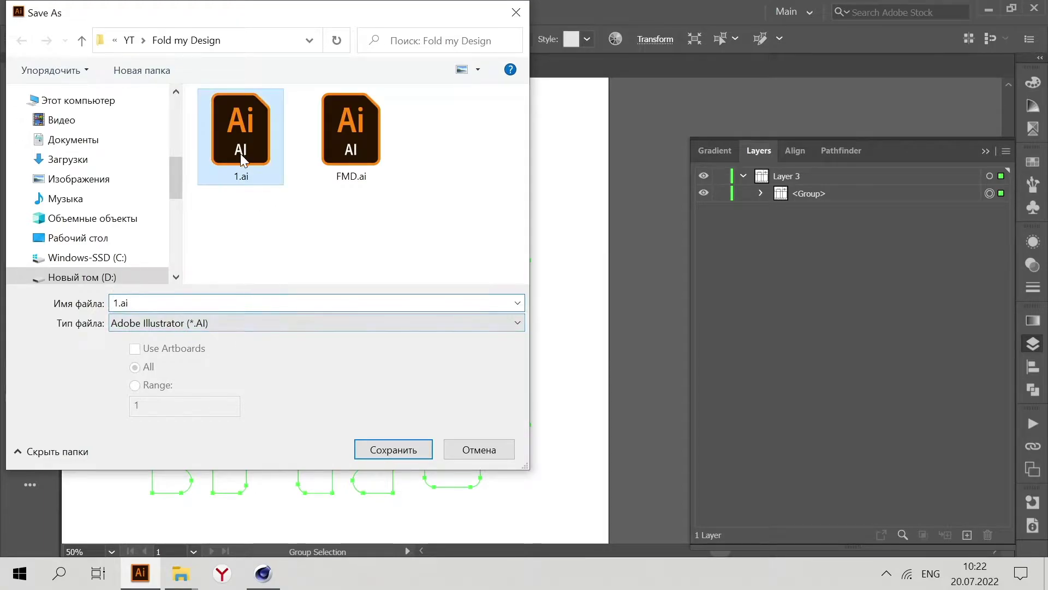
click(389, 448)
click(547, 347)
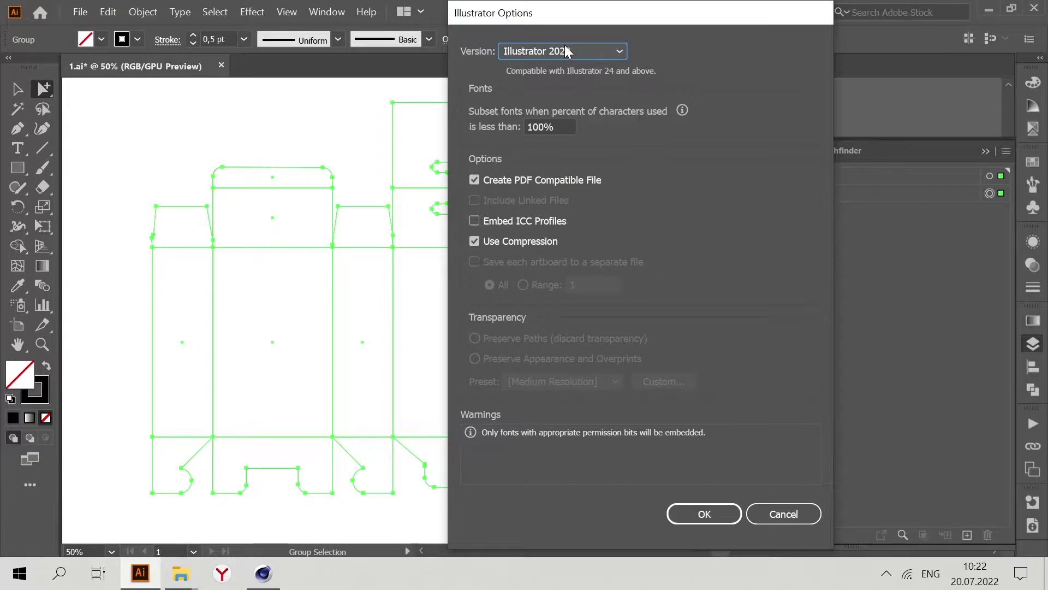
click(565, 48)
click(578, 272)
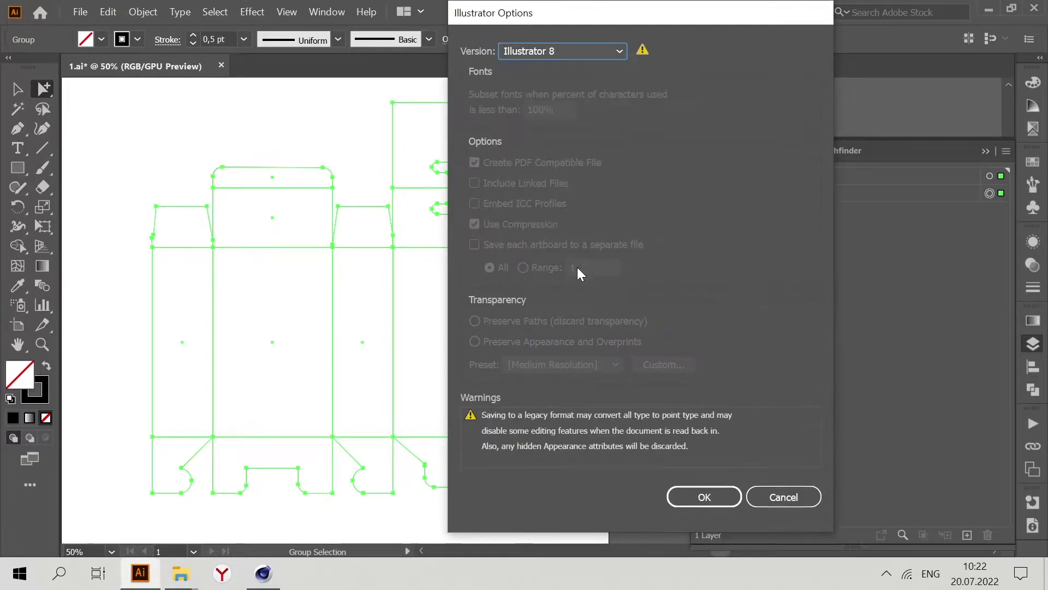
click(705, 497)
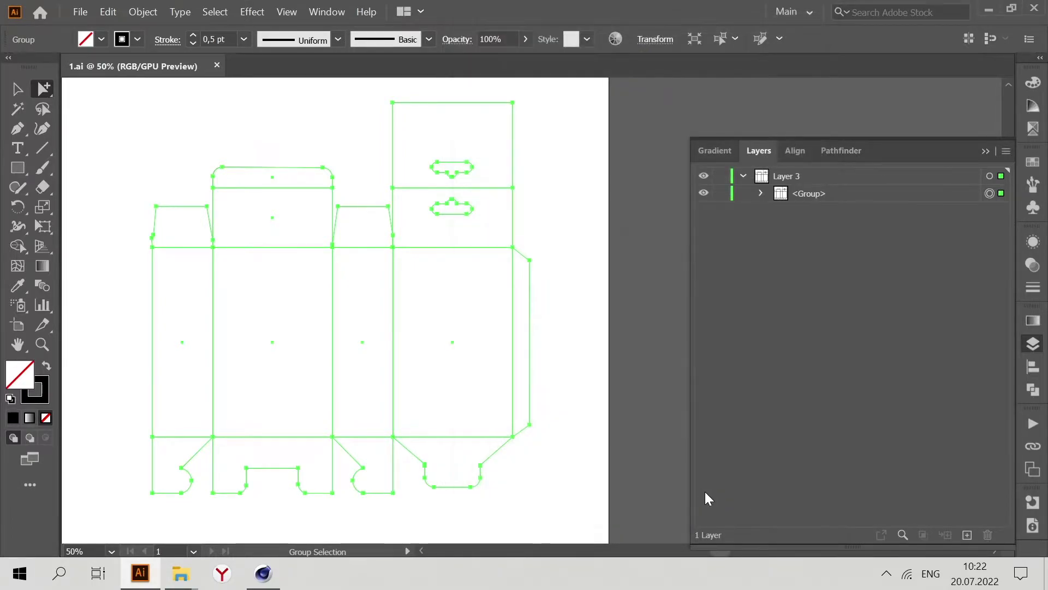
Switch to Cinema 4D and merge 1.ai into the scene at a scale of 1 centimeter with splines connected.
click(265, 573)
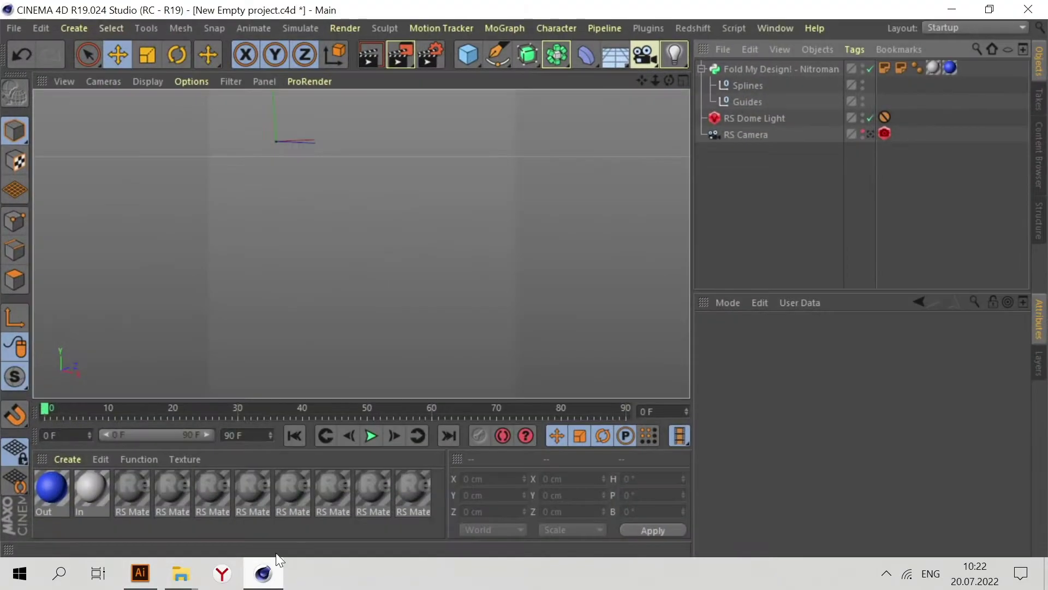
click(16, 27)
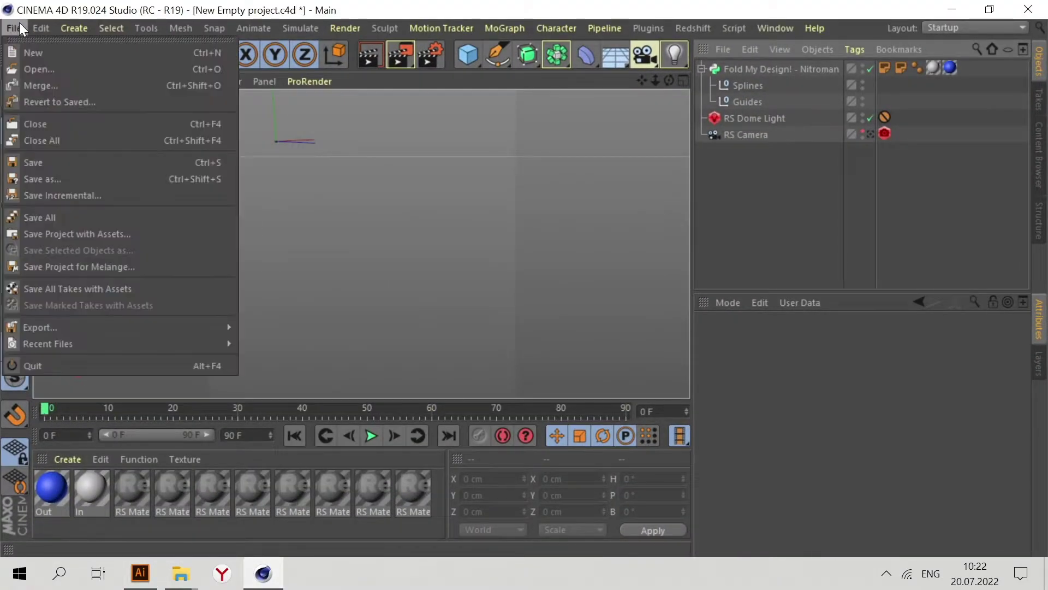
click(42, 81)
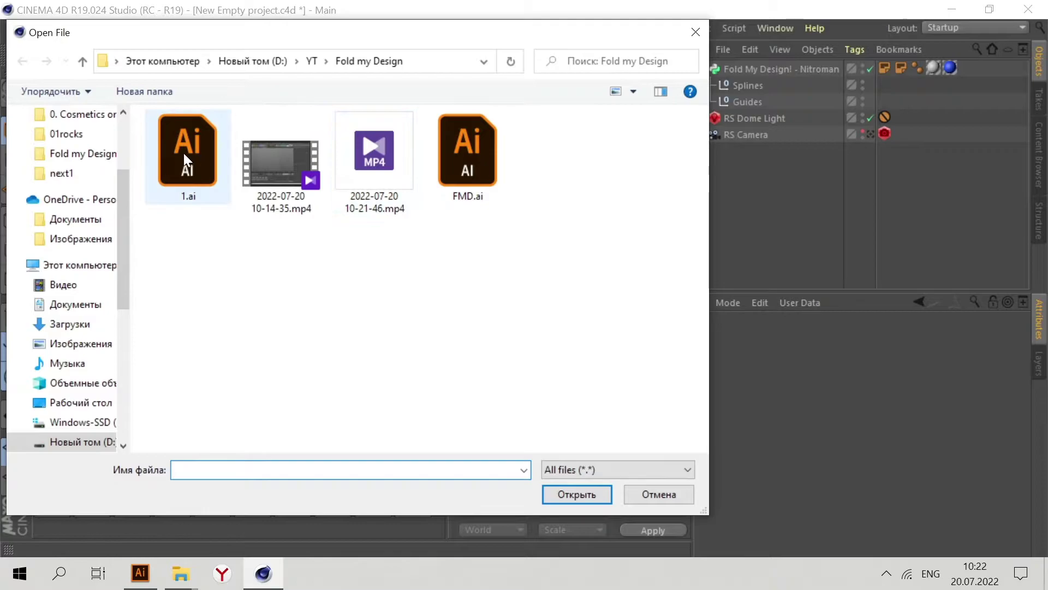
click(187, 150)
click(598, 495)
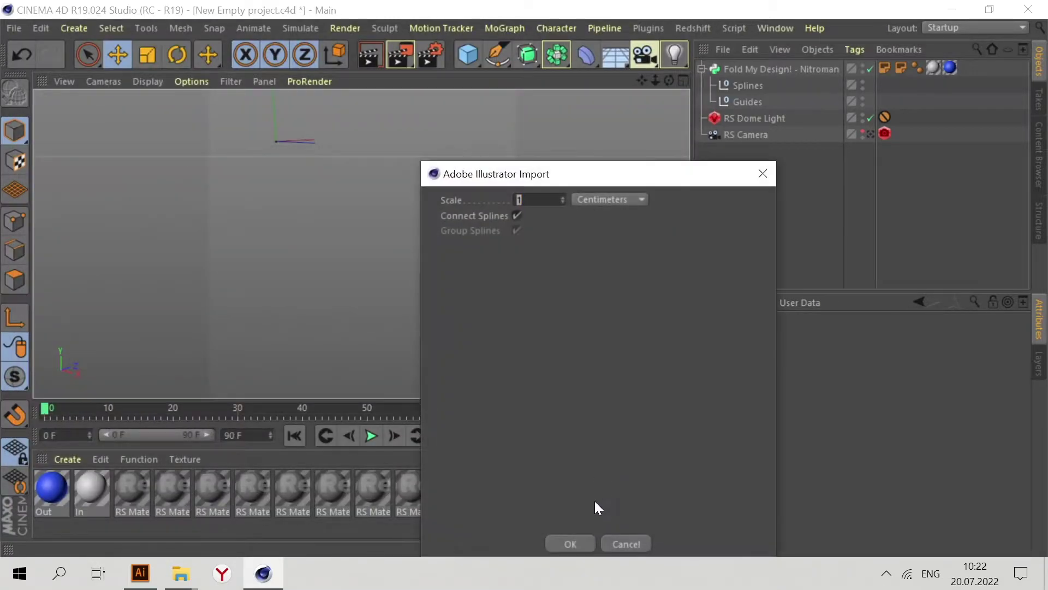
click(570, 543)
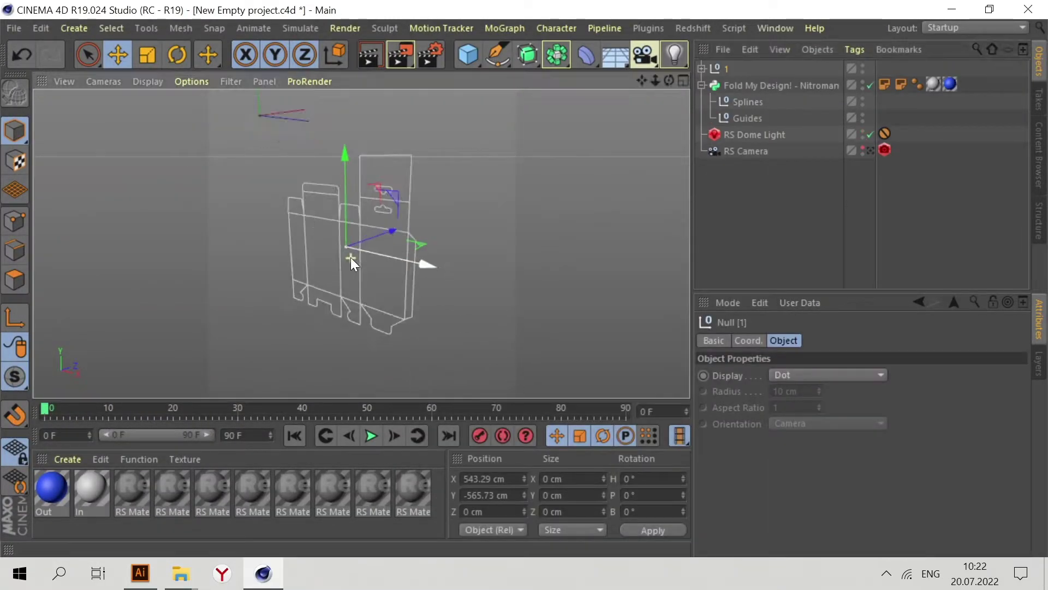
Rotate the imported null 1 to a pitch of -90° so that the dieline lies flat.
scroll(350, 257, up, 5)
scroll(350, 257, down, 4)
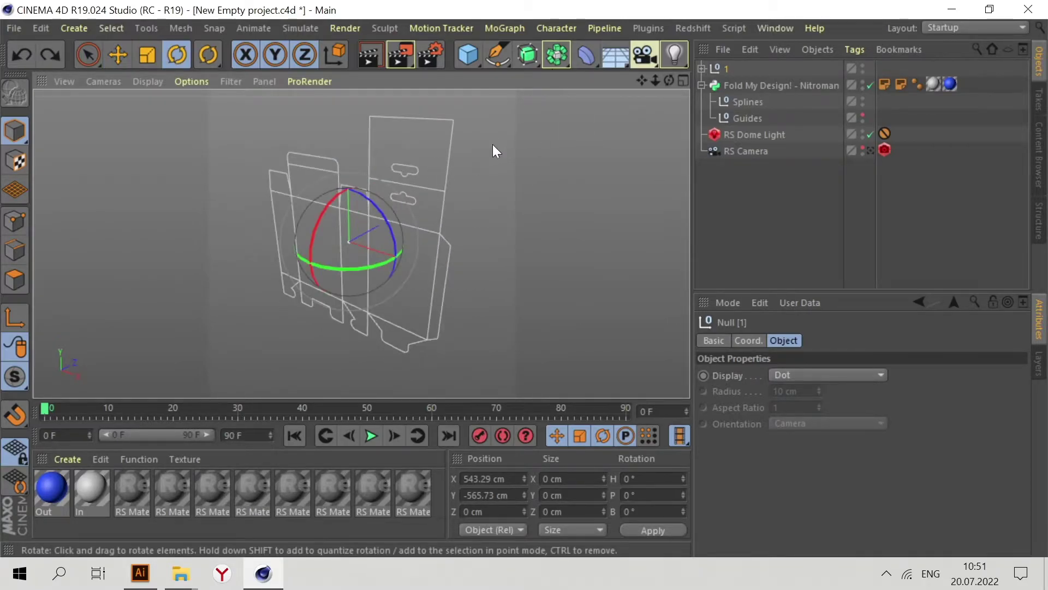
drag(320, 222, 379, 172)
drag(668, 82, 660, 145)
Move all the imported path splines from null 1 into the Splines group of Fold My Design!, and delete the emptied null.
click(702, 66)
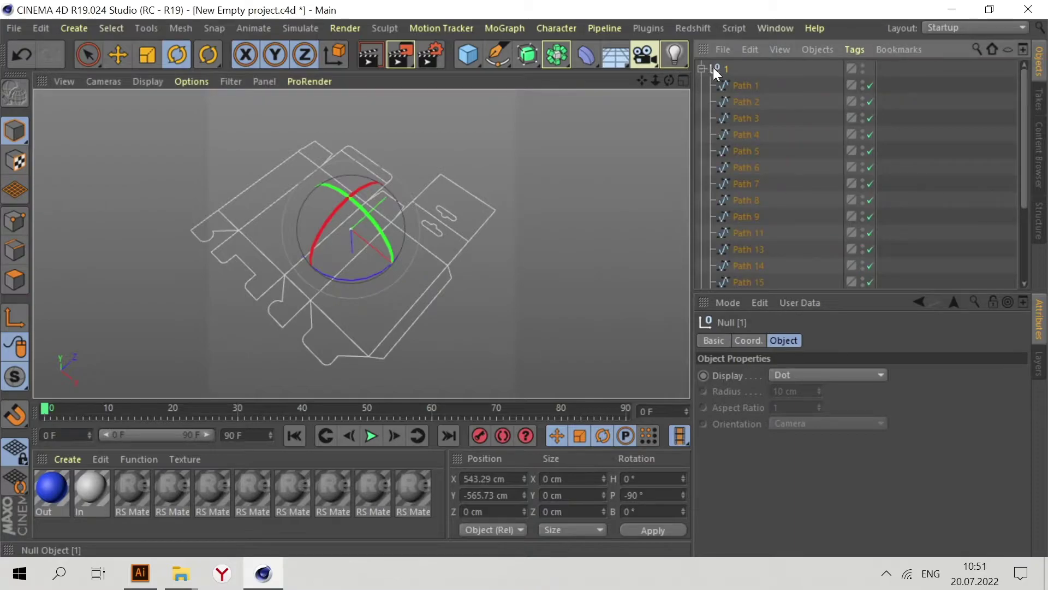
click(745, 83)
scroll(761, 126, down, 3)
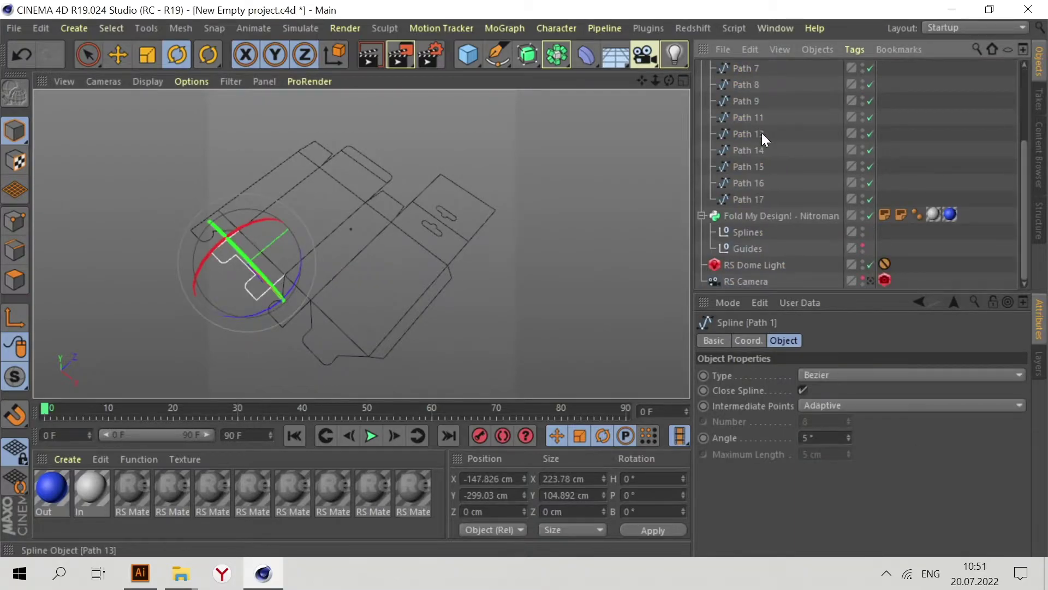
shift+click(760, 198)
scroll(769, 164, up, 3)
scroll(764, 161, down, 3)
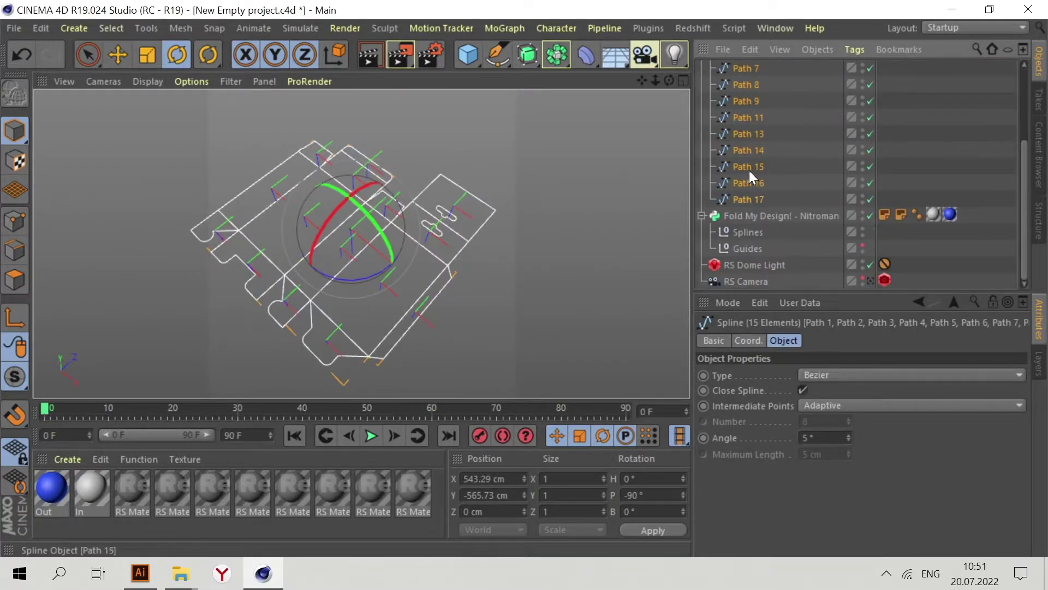
drag(748, 171, 760, 235)
scroll(762, 208, up, 3)
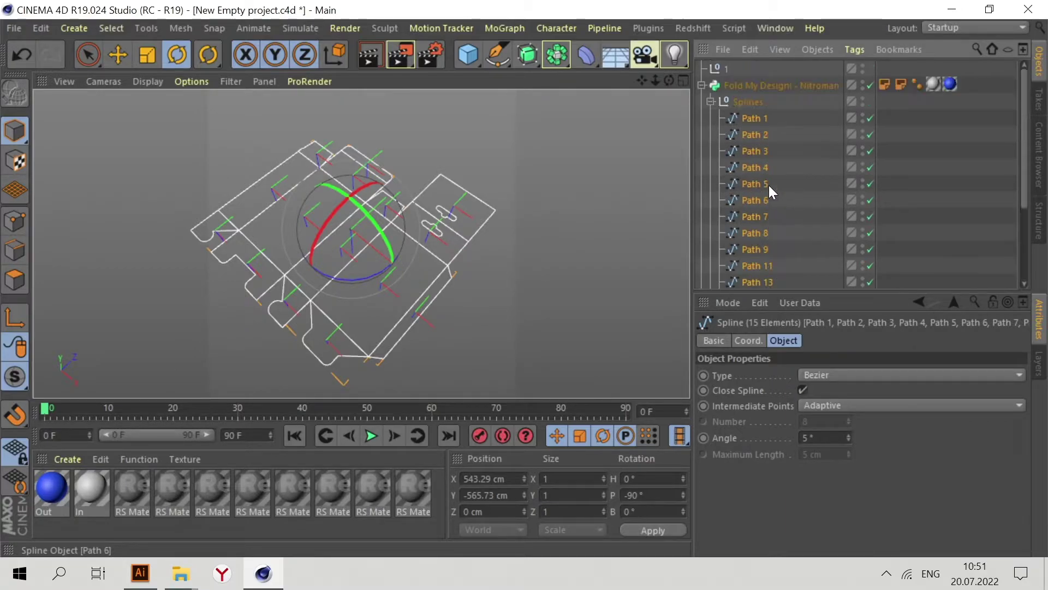
click(715, 64)
key(Delete)
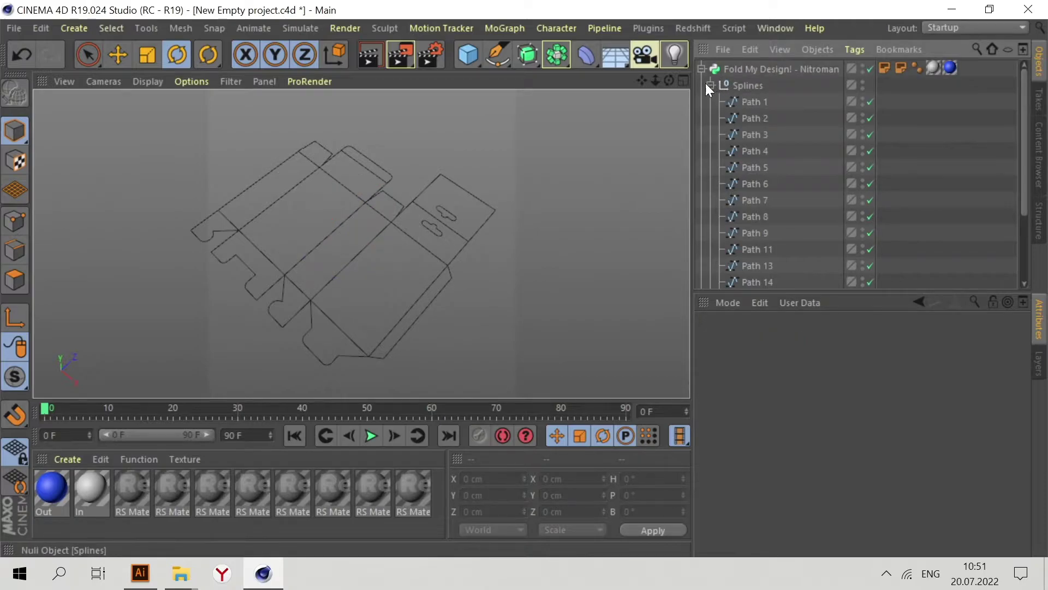
Turn on Fold Preview for the Fold My Design! generator and set its preview text size to 60.
click(710, 85)
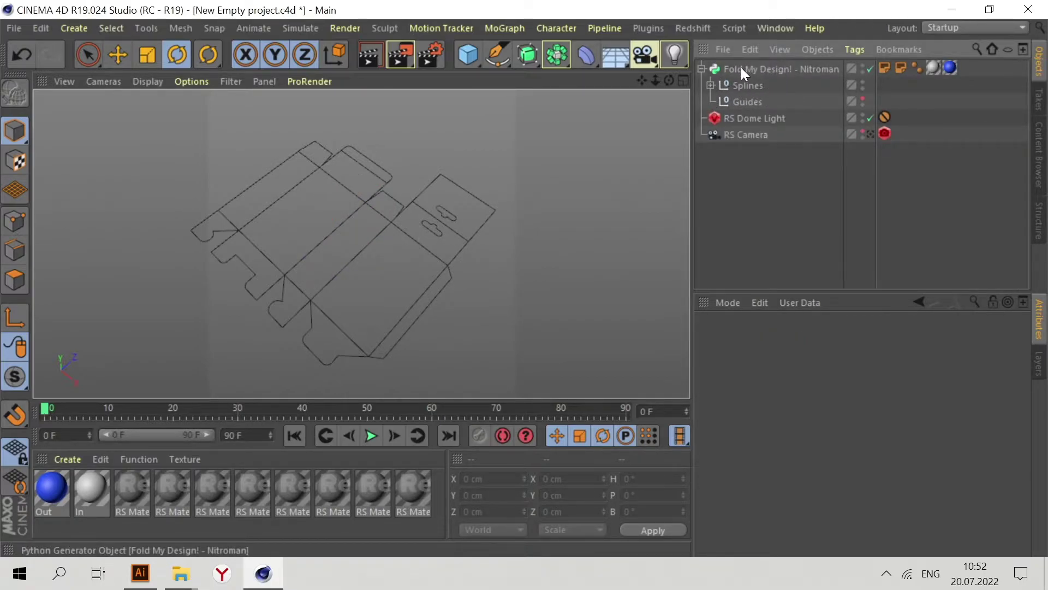
click(709, 86)
click(762, 70)
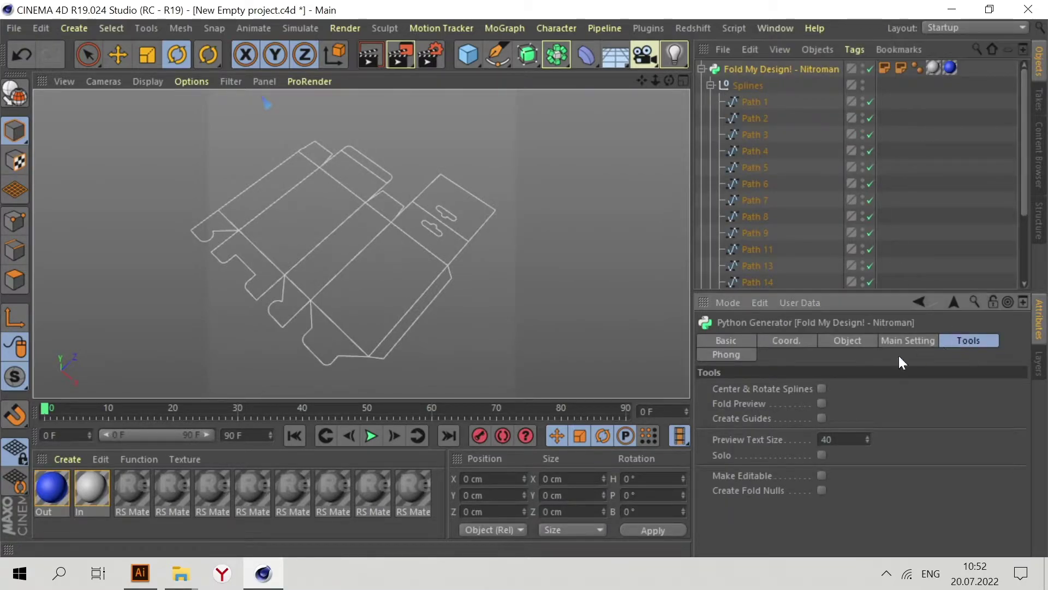
click(821, 387)
drag(828, 441, 788, 443)
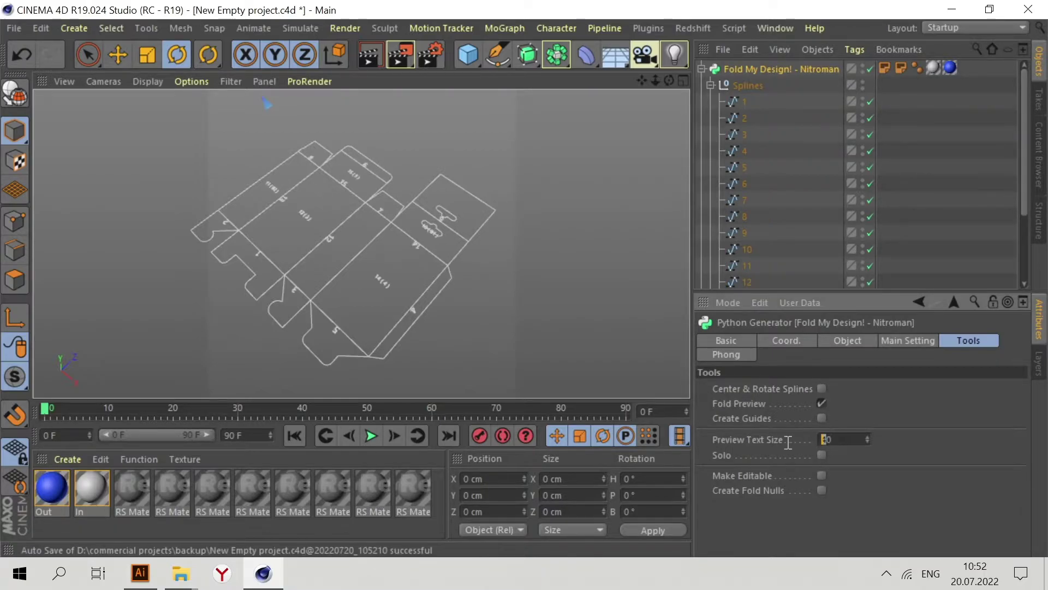
text(6)
key(Return)
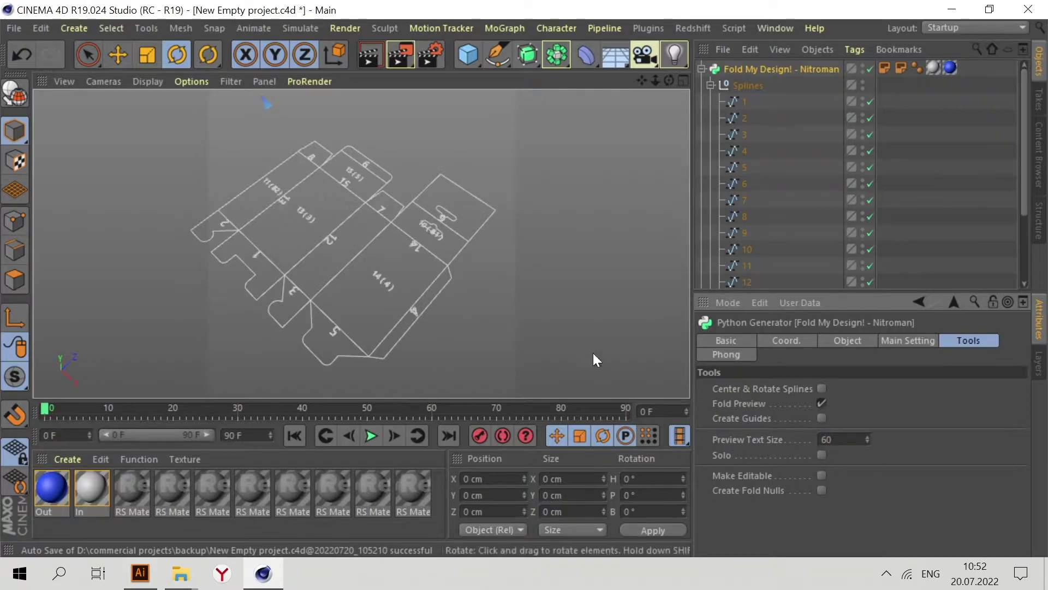
Examine the numbering and fold order of the dieline panels in the fold preview with spline 1 selected.
drag(668, 81, 667, 119)
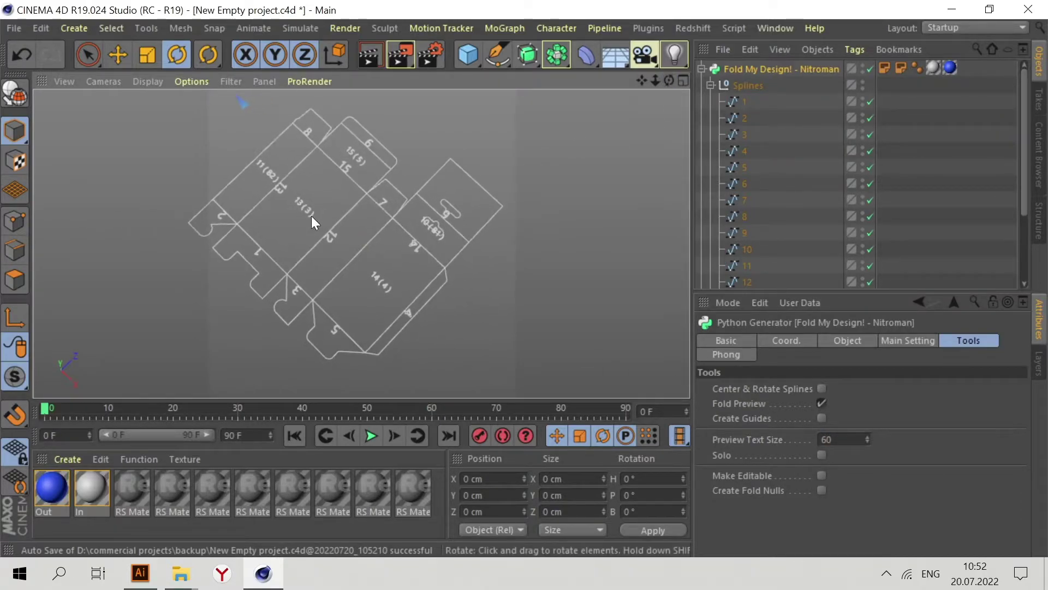
scroll(307, 221, up, 5)
scroll(363, 221, down, 5)
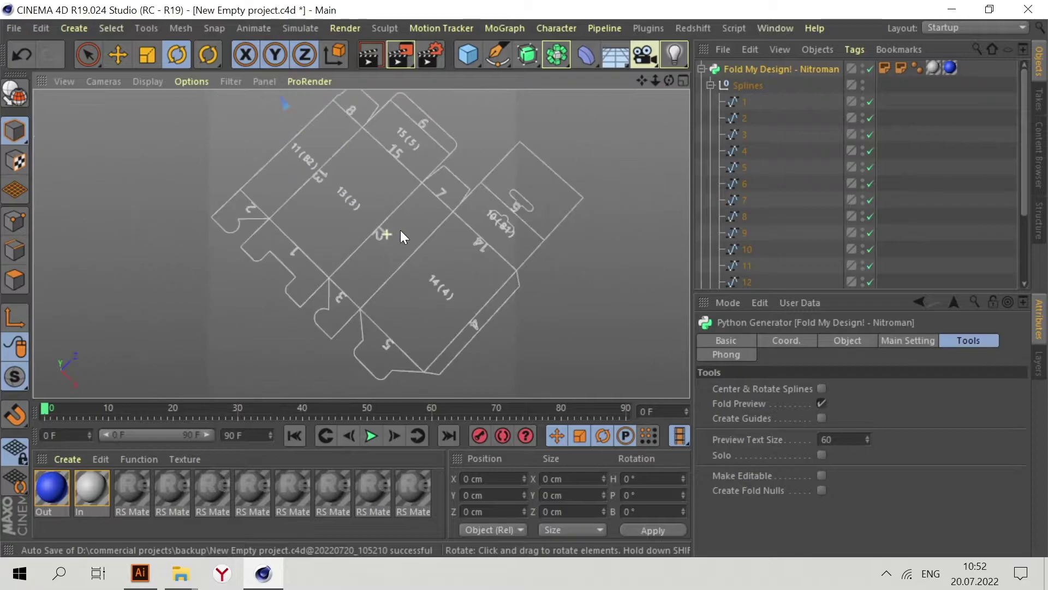
click(744, 100)
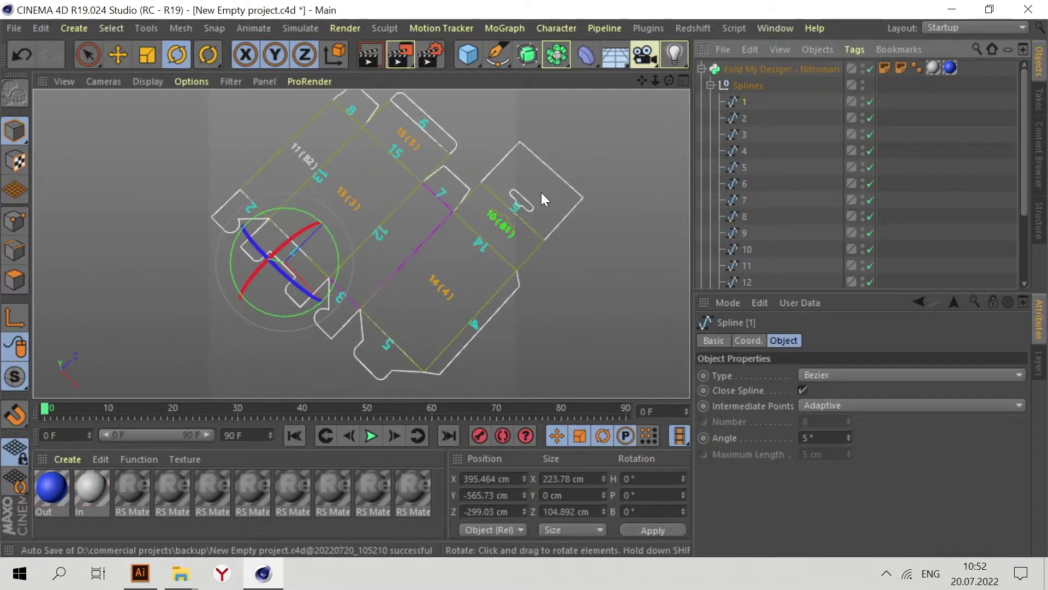
scroll(325, 260, up, 3)
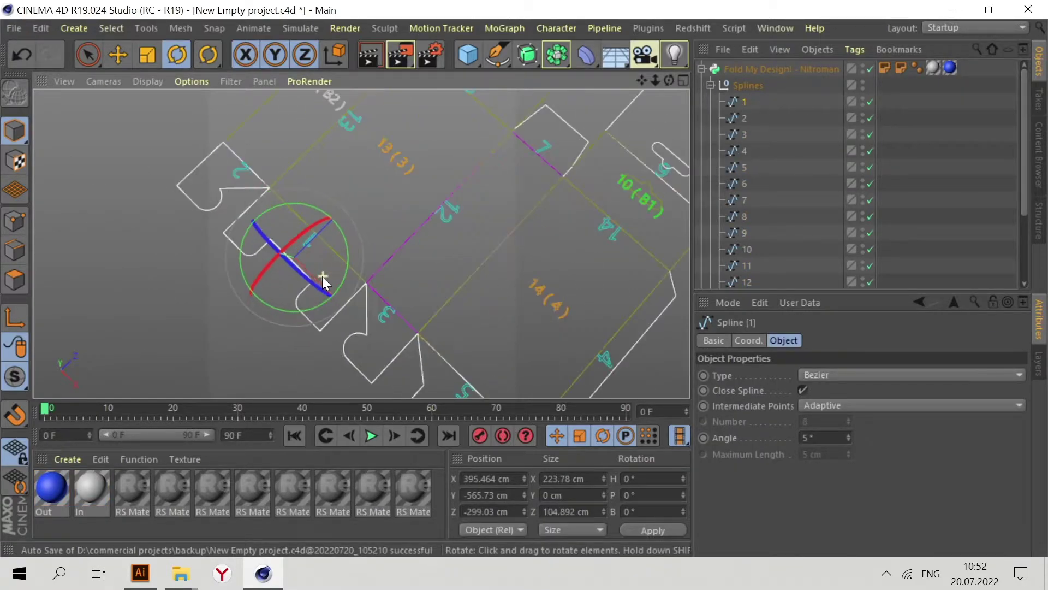
scroll(304, 256, down, 2)
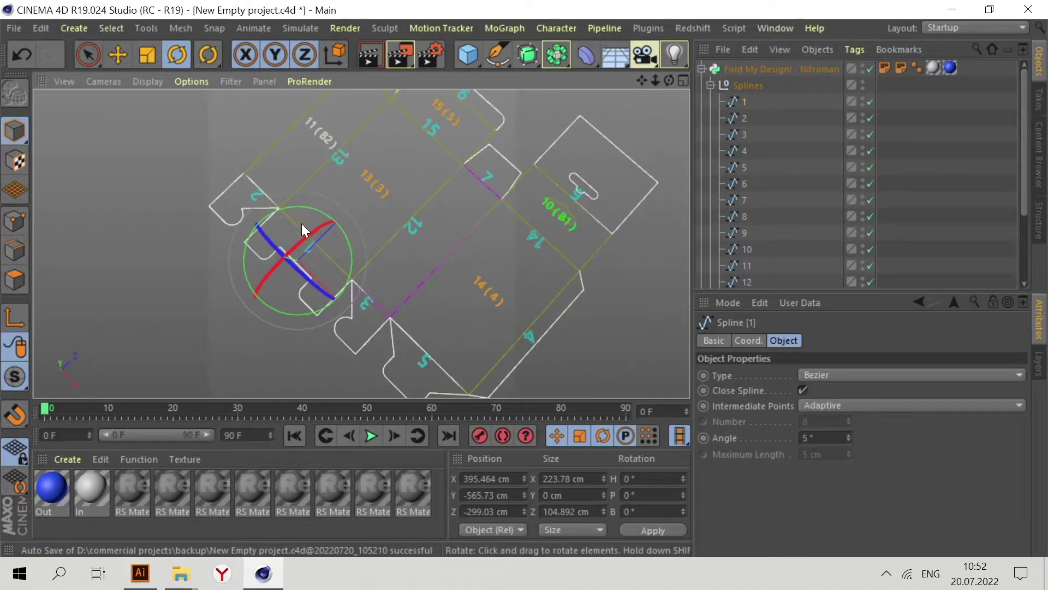
scroll(314, 273, down, 1)
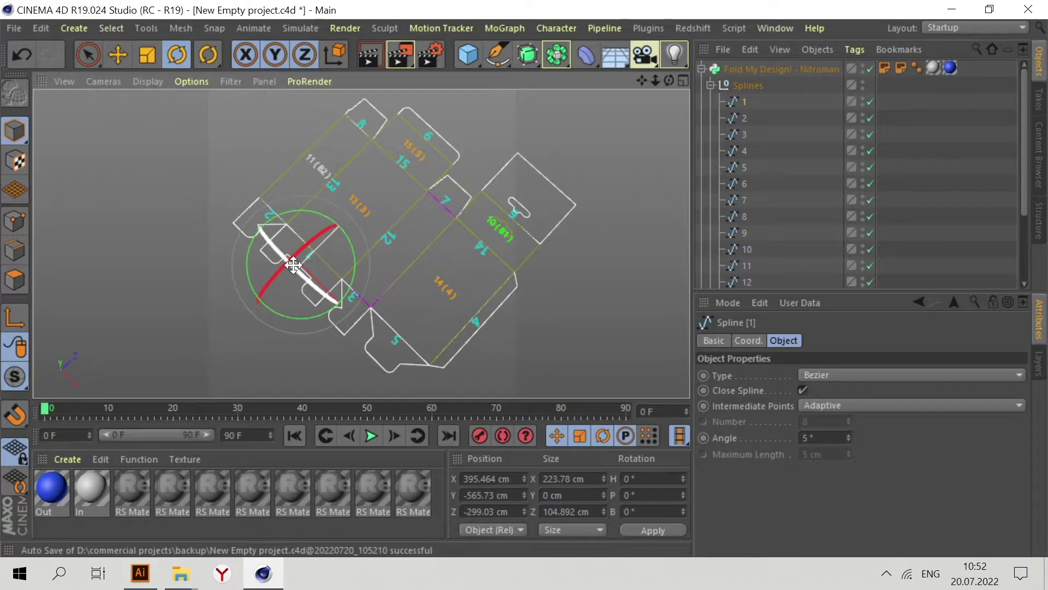
scroll(295, 257, up, 3)
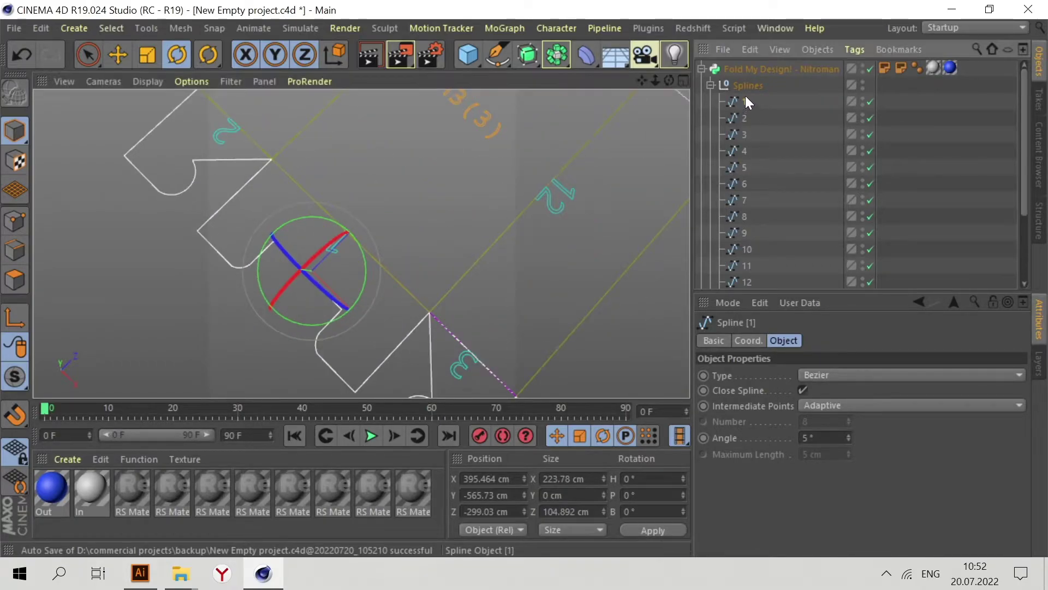
scroll(340, 303, down, 4)
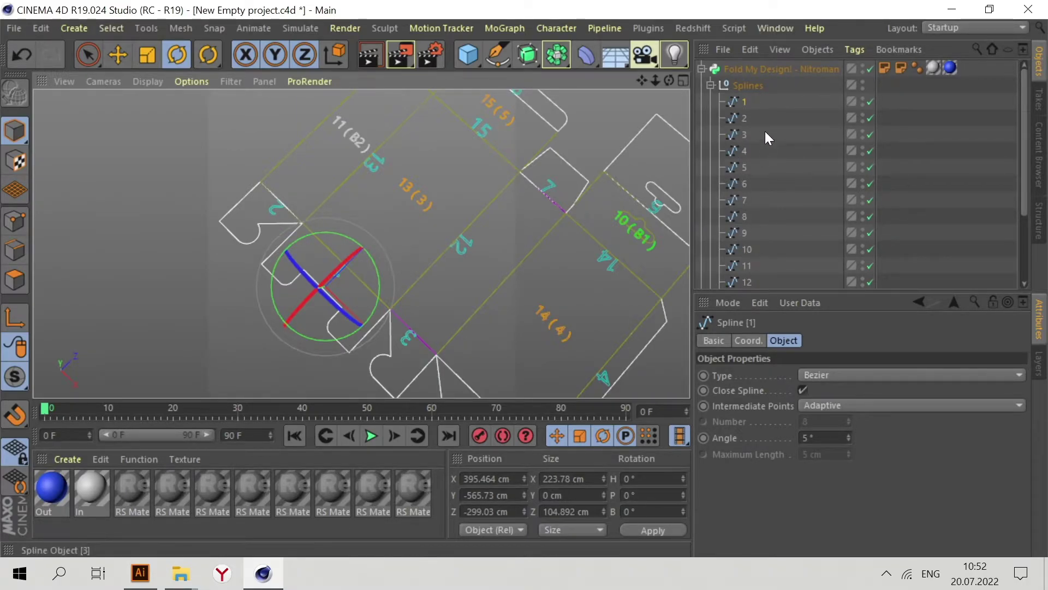
scroll(395, 190, up, 3)
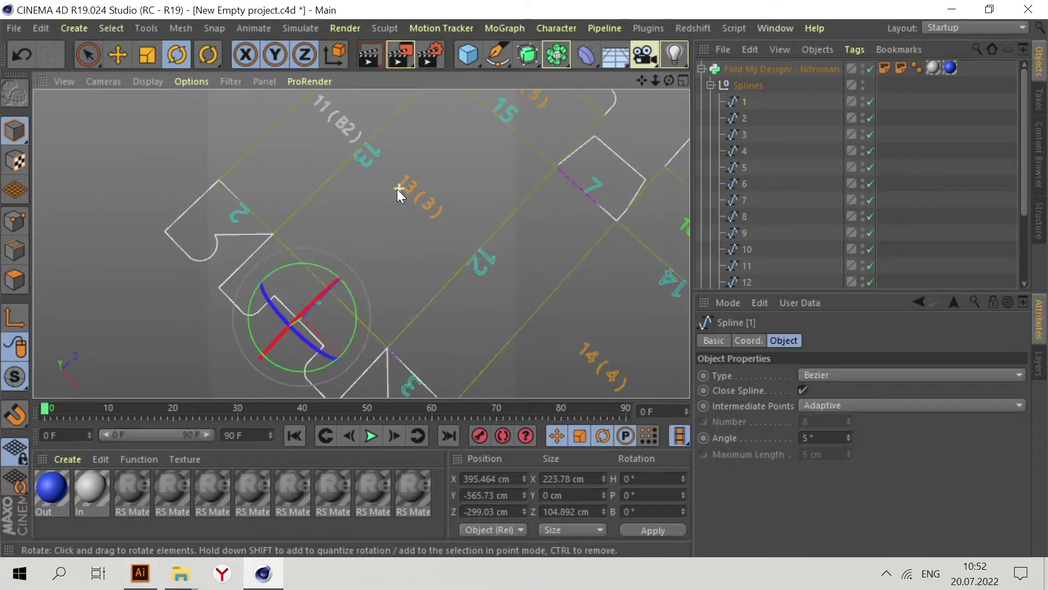
scroll(320, 238, down, 3)
scroll(415, 232, up, 1)
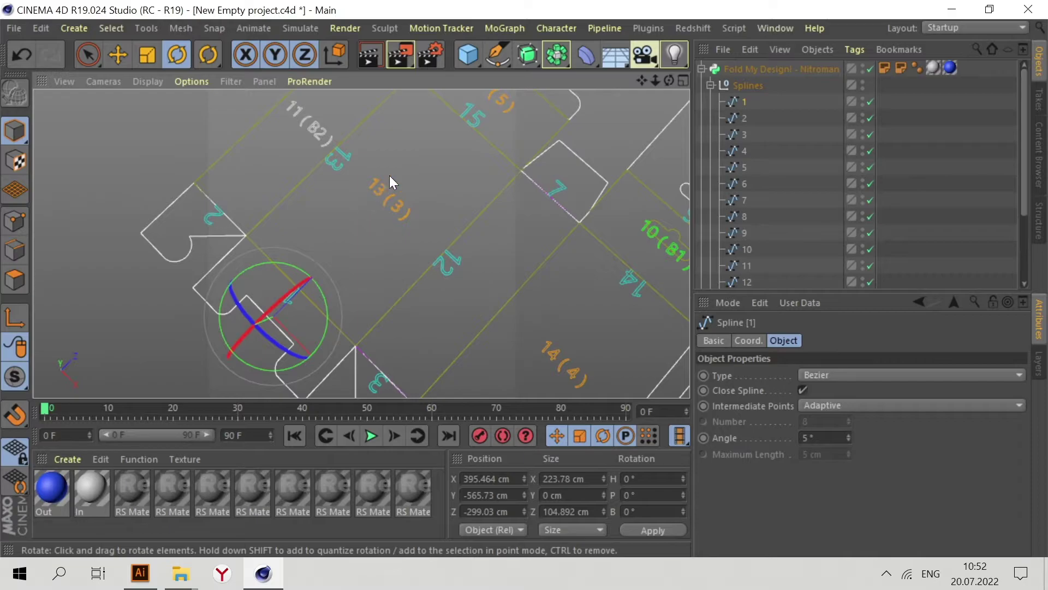
Reorder the Splines group so that splines 13, 11 and 15 come directly after spline 1, in that order.
scroll(775, 219, down, 3)
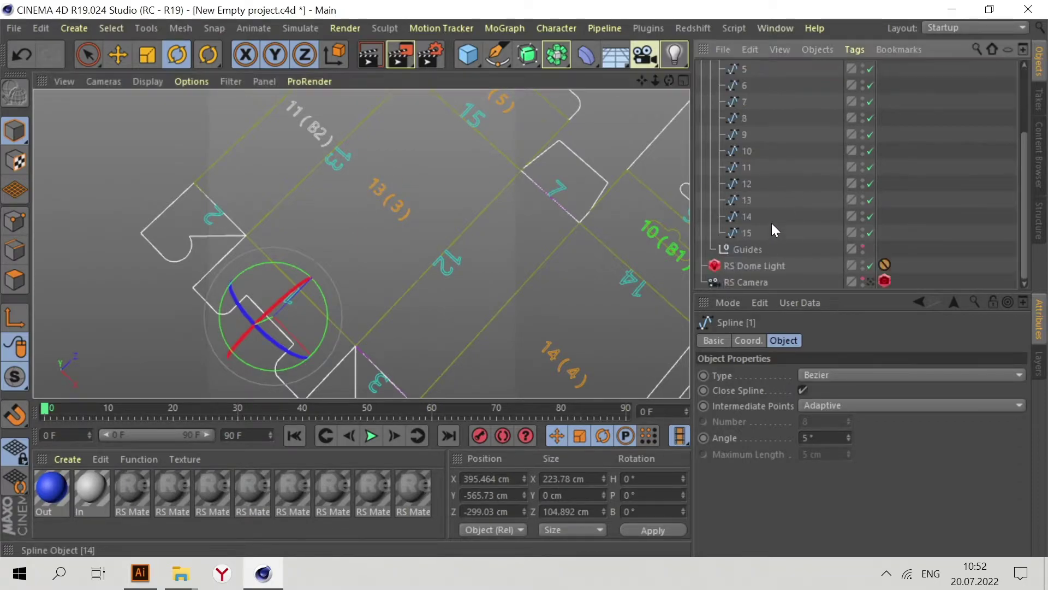
drag(748, 206, 738, 111)
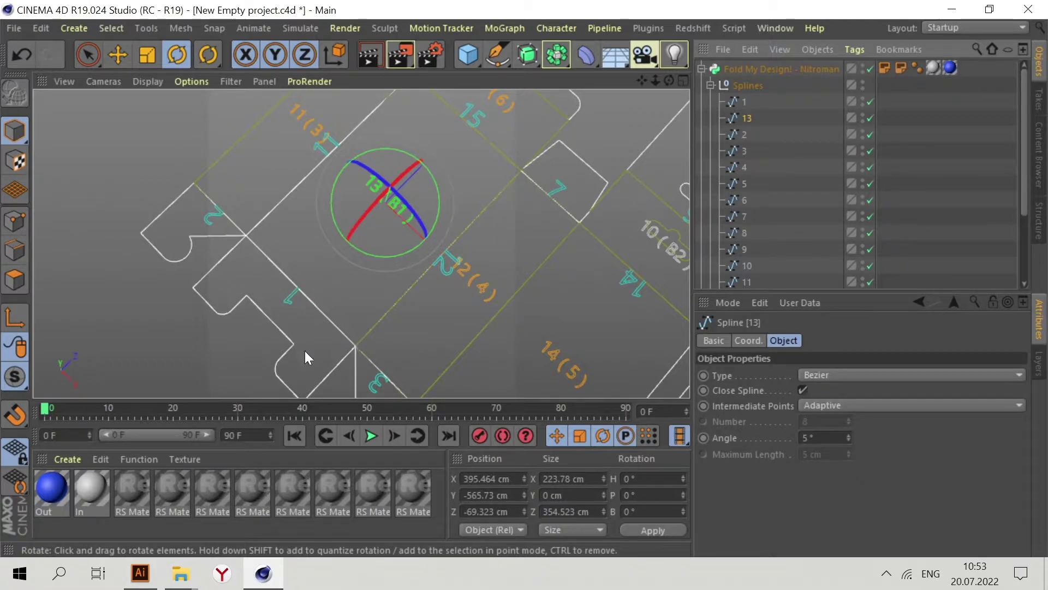
scroll(305, 350, down, 2)
scroll(325, 281, up, 1)
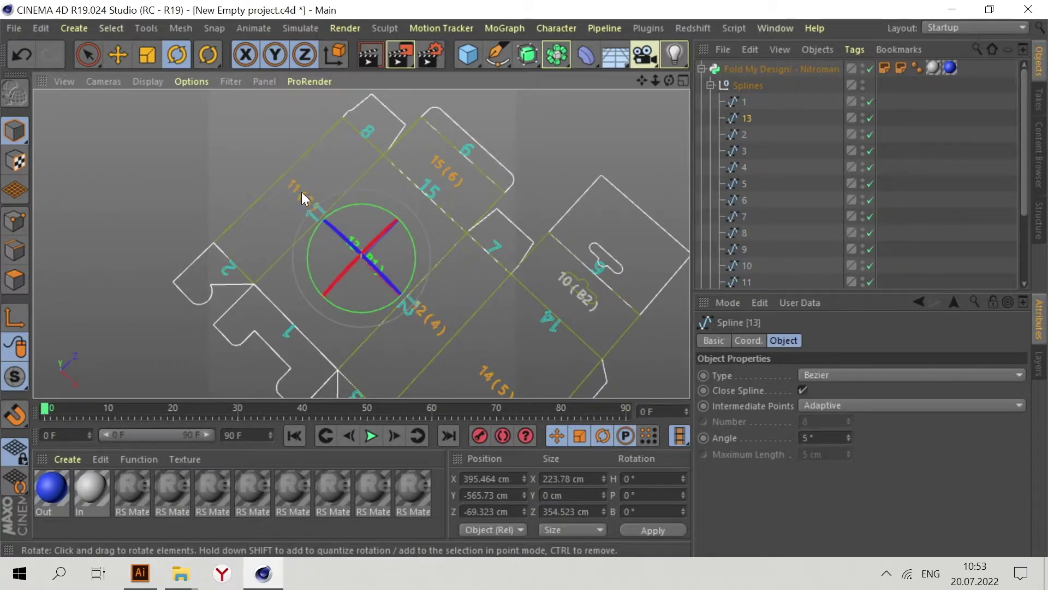
scroll(344, 260, up, 4)
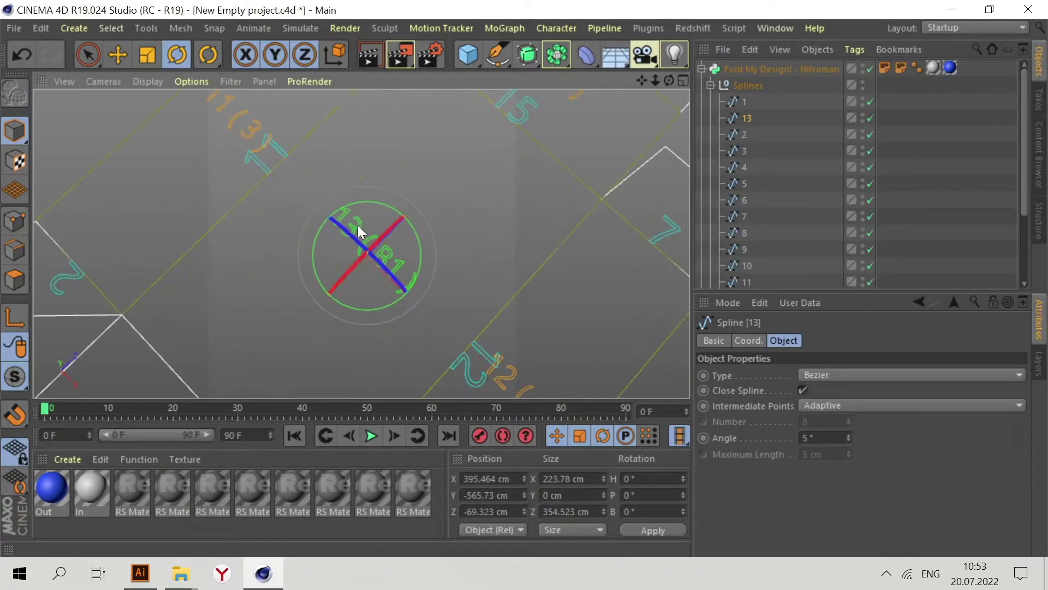
scroll(344, 230, down, 3)
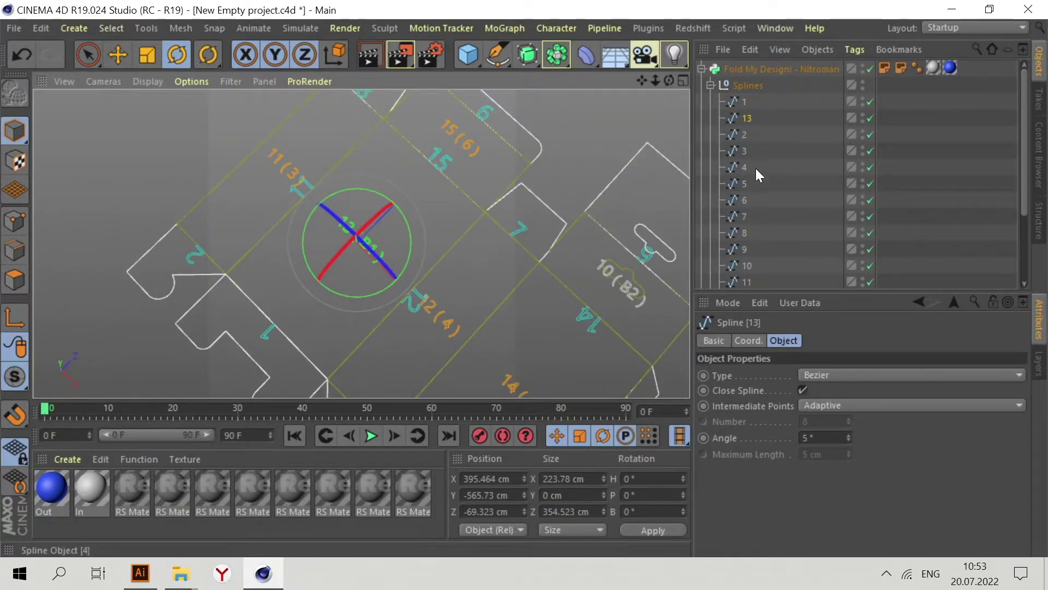
drag(748, 281, 745, 125)
scroll(752, 230, down, 2)
drag(748, 229, 743, 143)
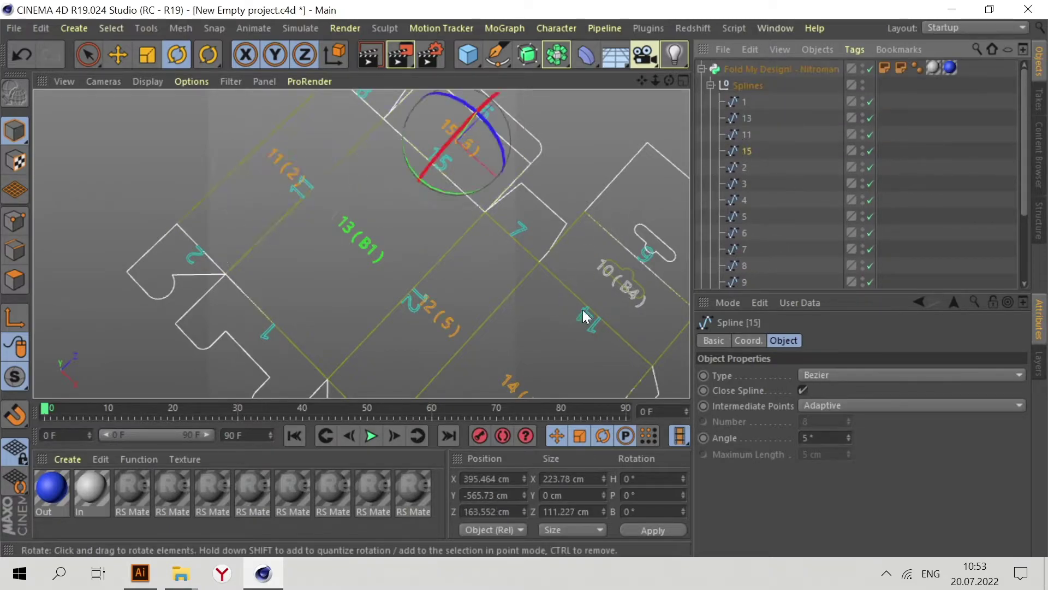
Move spline 12 directly below spline 15 in the Splines group, and spline 8 directly below spline 12.
scroll(757, 249, down, 2)
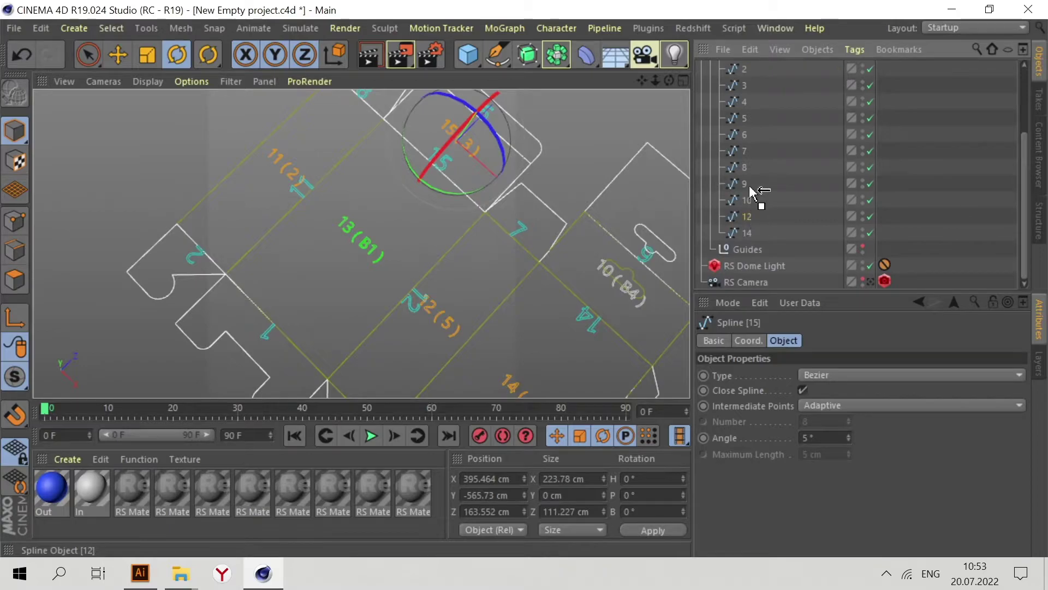
mouse_move(749, 175)
mouse_down()
mouse_move(762, 71)
mouse_move(748, 164)
mouse_move(734, 164)
mouse_up()
key(o)
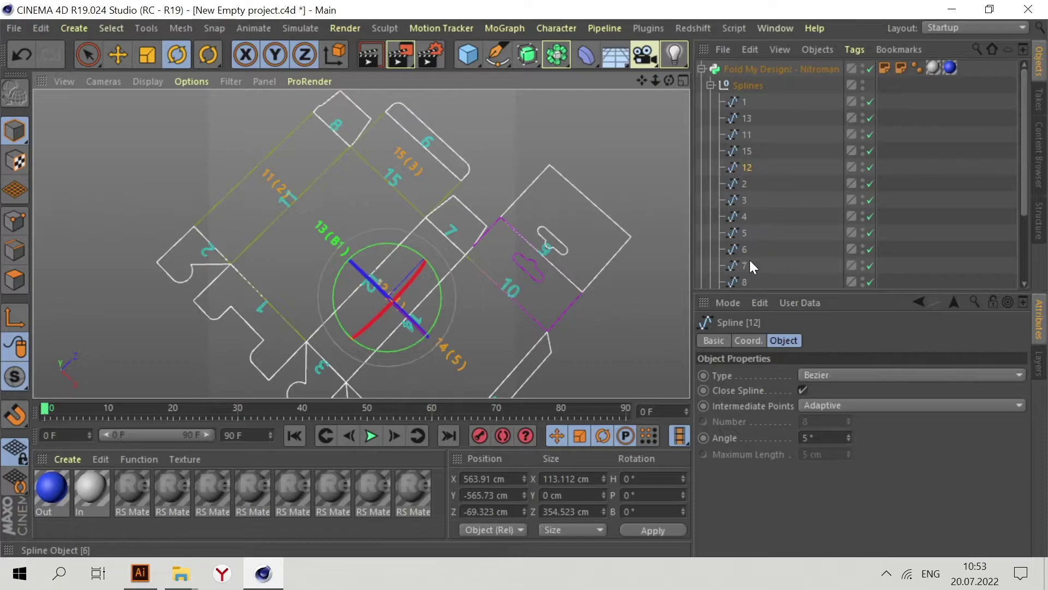
drag(748, 280, 745, 187)
Check flap splines 2 and 3, and place spline 7 directly below spline 3 with spline 6 after it.
click(743, 196)
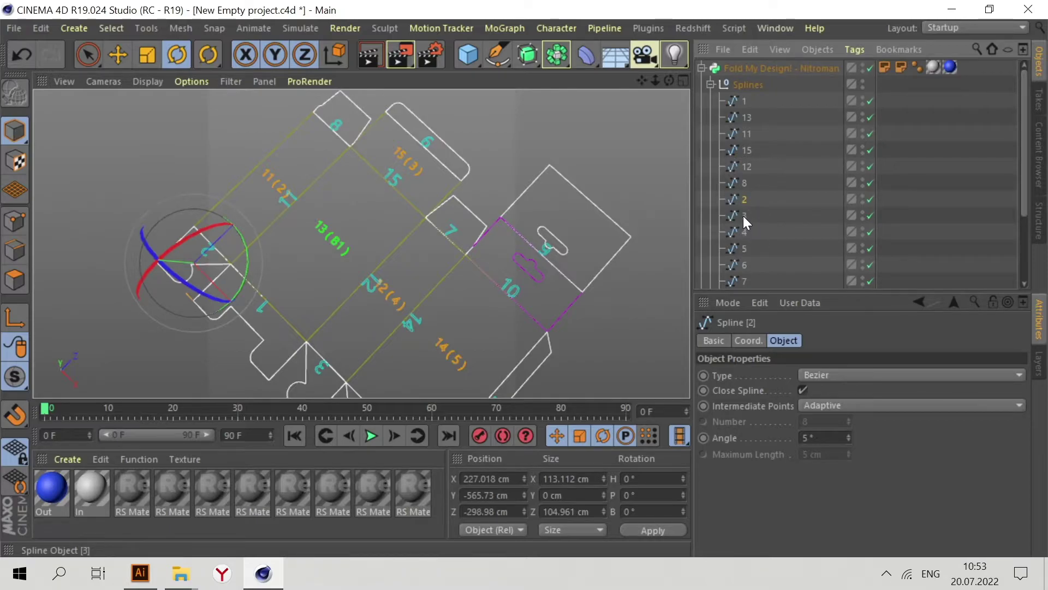
click(744, 216)
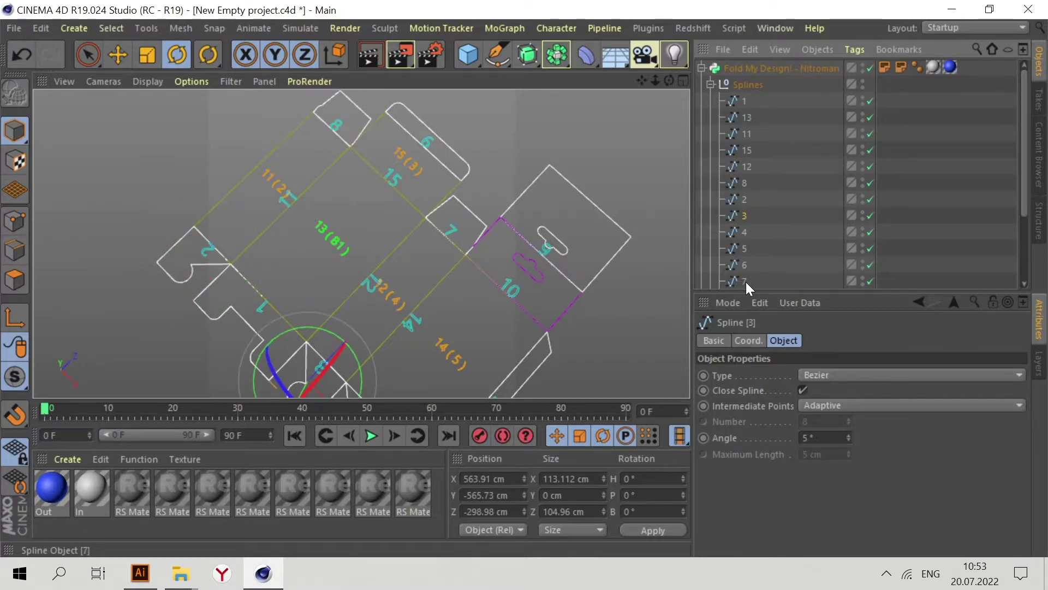
drag(745, 282, 743, 226)
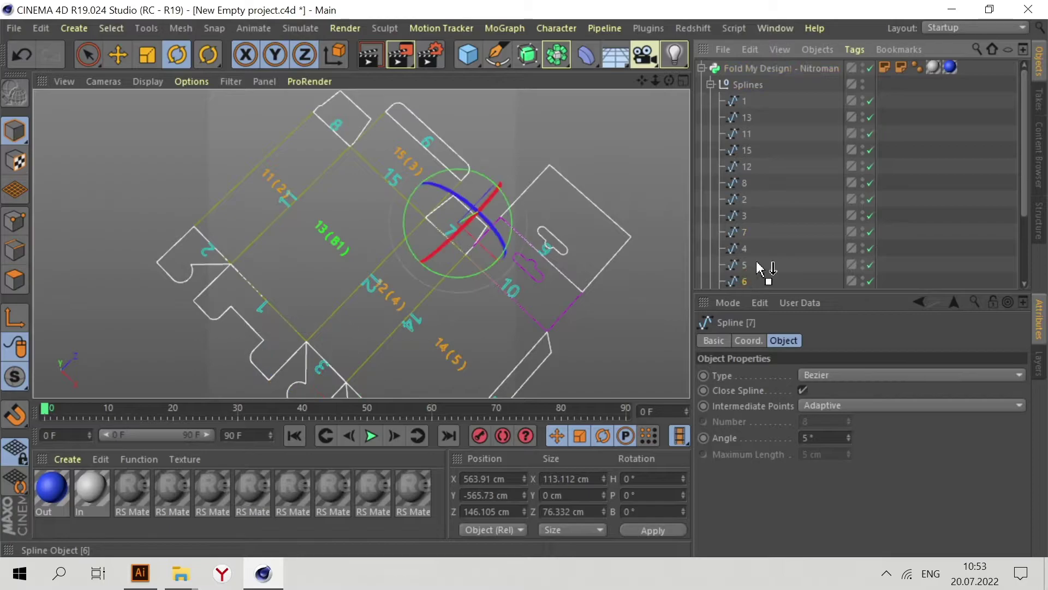
drag(761, 263, 744, 241)
Move the large panel spline 14 directly below spline 6 in the Splines group.
scroll(361, 126, down, 4)
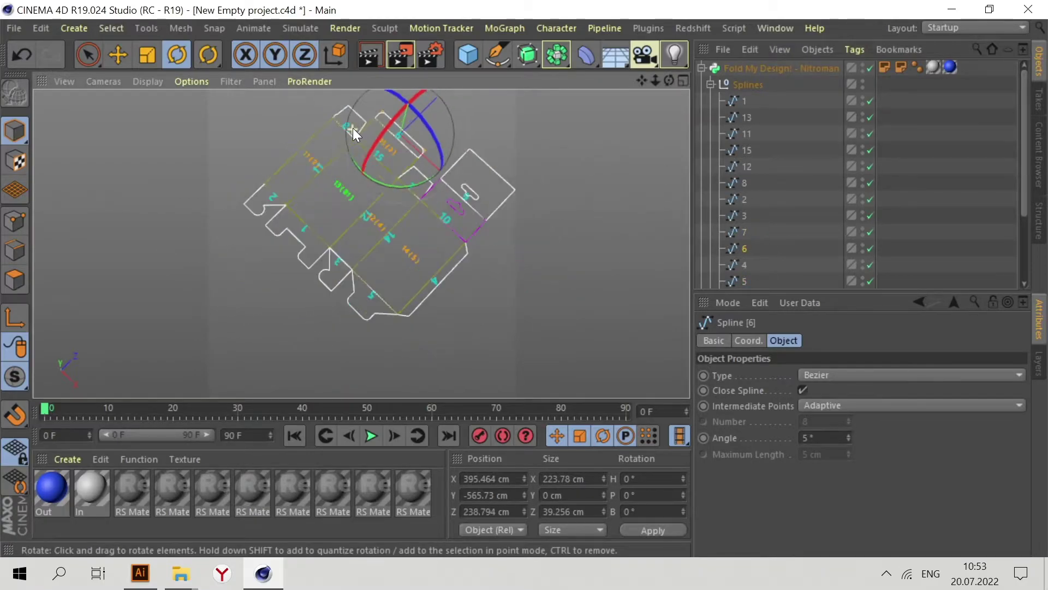
scroll(446, 234, up, 3)
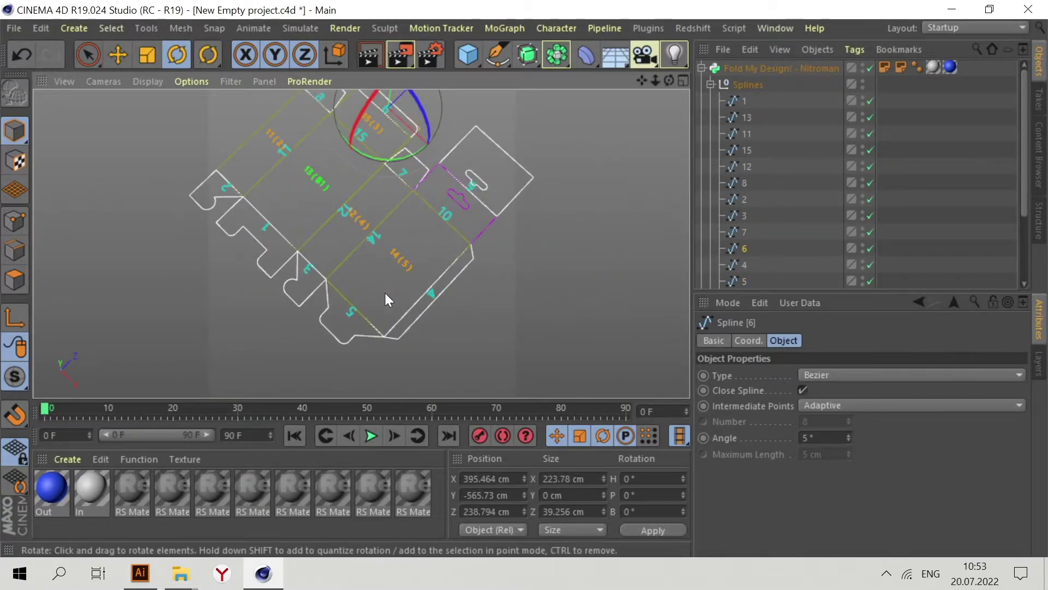
scroll(387, 296, up, 5)
scroll(415, 277, down, 3)
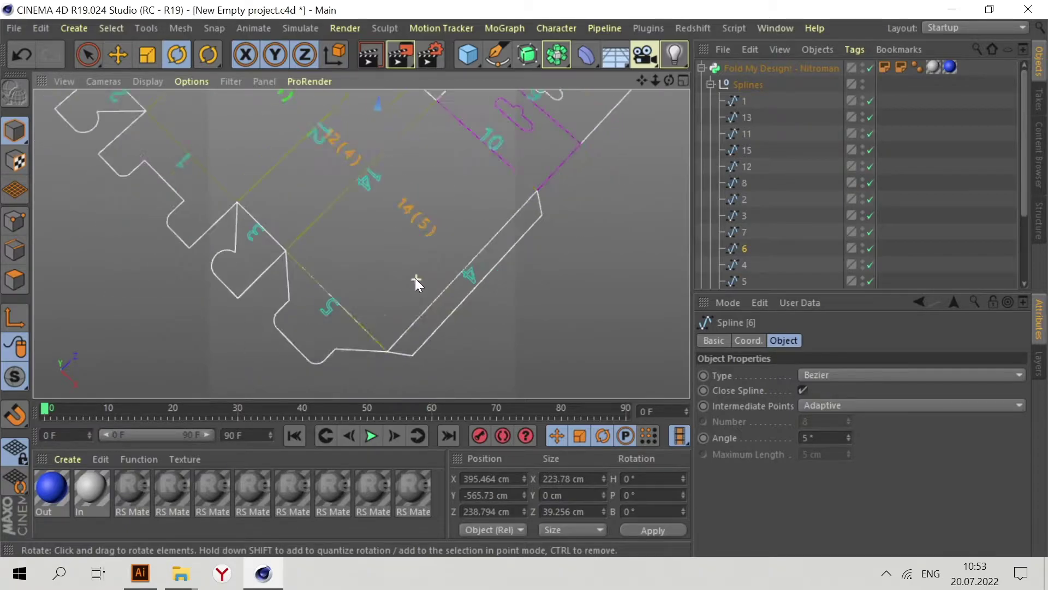
scroll(413, 278, down, 2)
scroll(749, 202, down, 3)
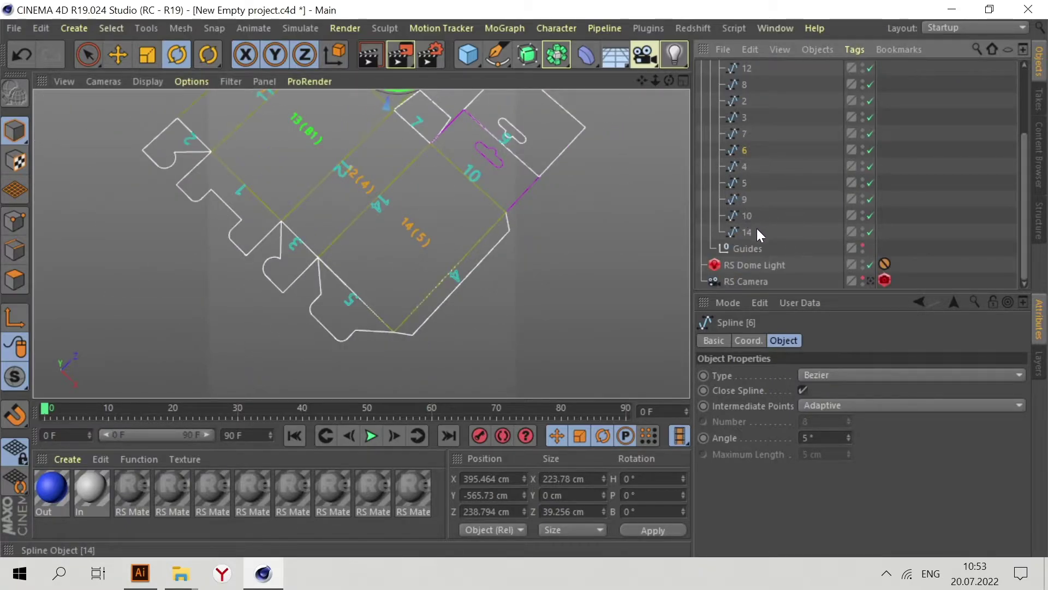
drag(744, 153, 744, 158)
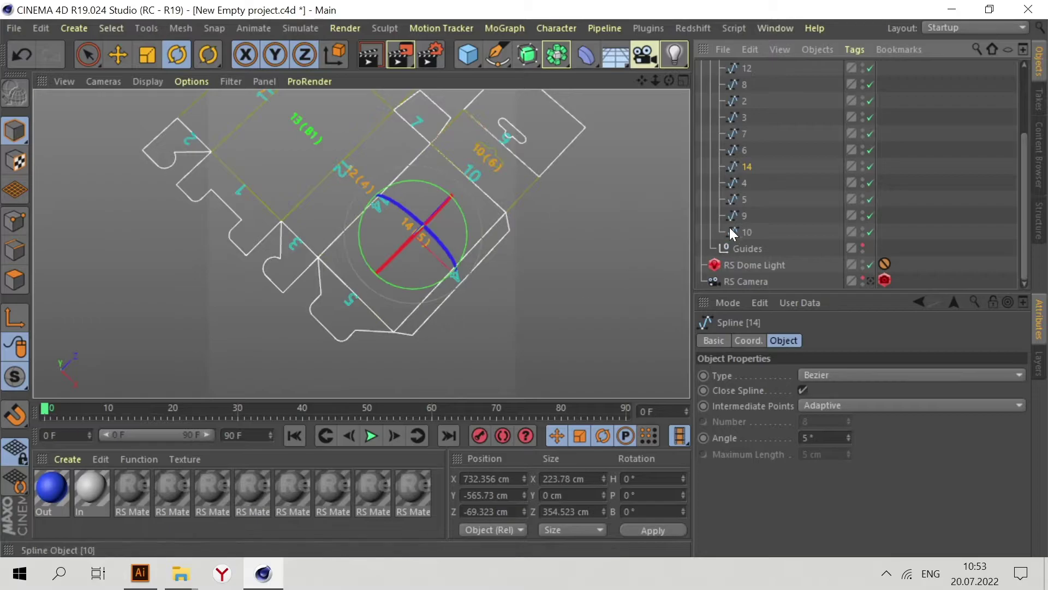
Move spline 5 directly below spline 14 in the Splines group, and place spline 4 between the two.
drag(759, 195, 751, 180)
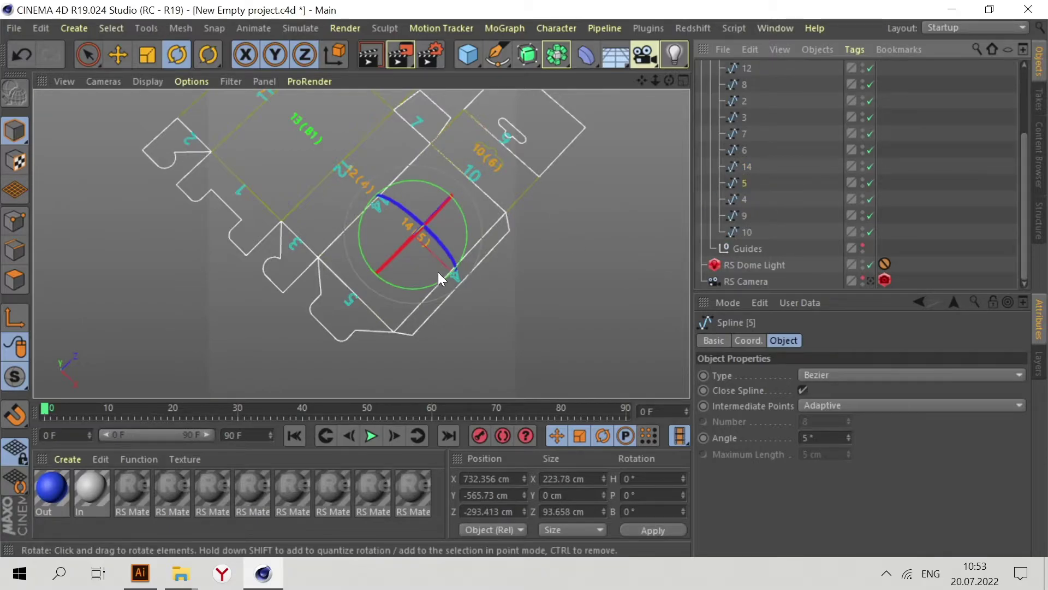
alt+drag(418, 280, 378, 312)
scroll(333, 312, up, 8)
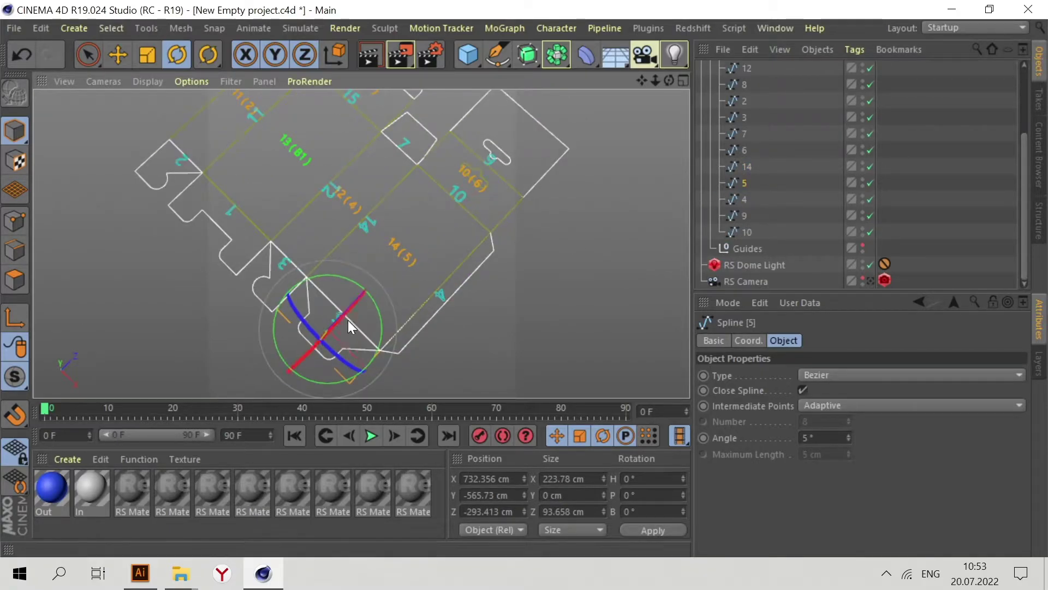
scroll(293, 312, down, 4)
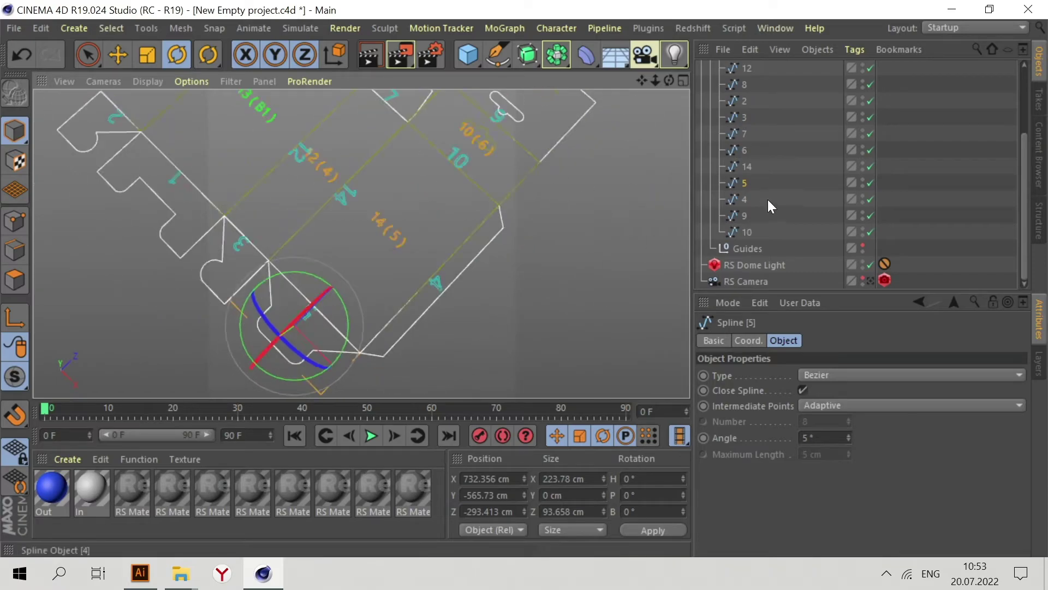
click(742, 199)
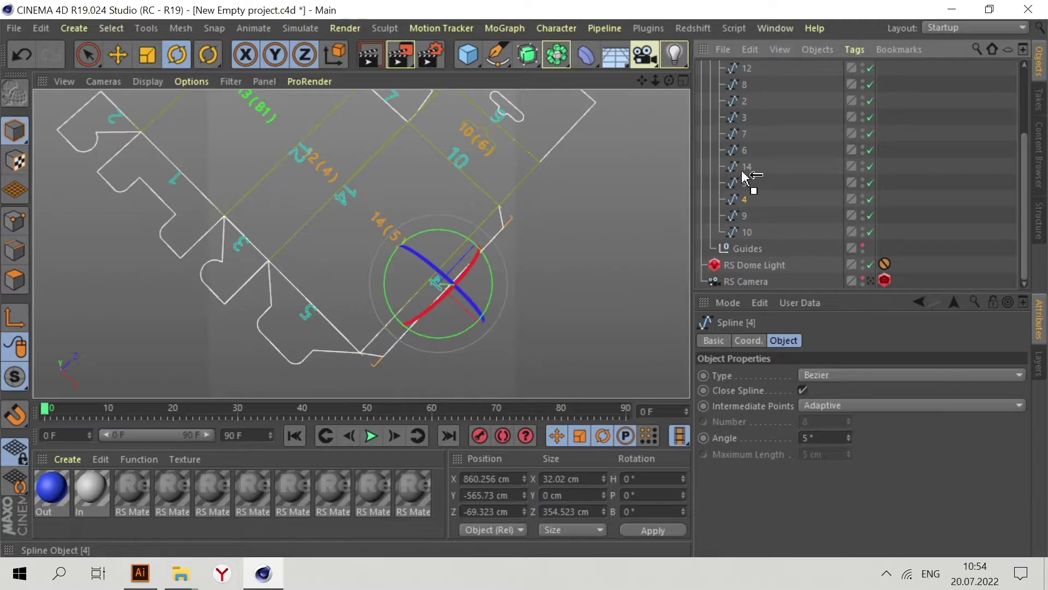
Move spline 10 directly above spline 9 at the end of the Splines group, and clear the selection.
scroll(372, 306, down, 2)
scroll(454, 209, up, 5)
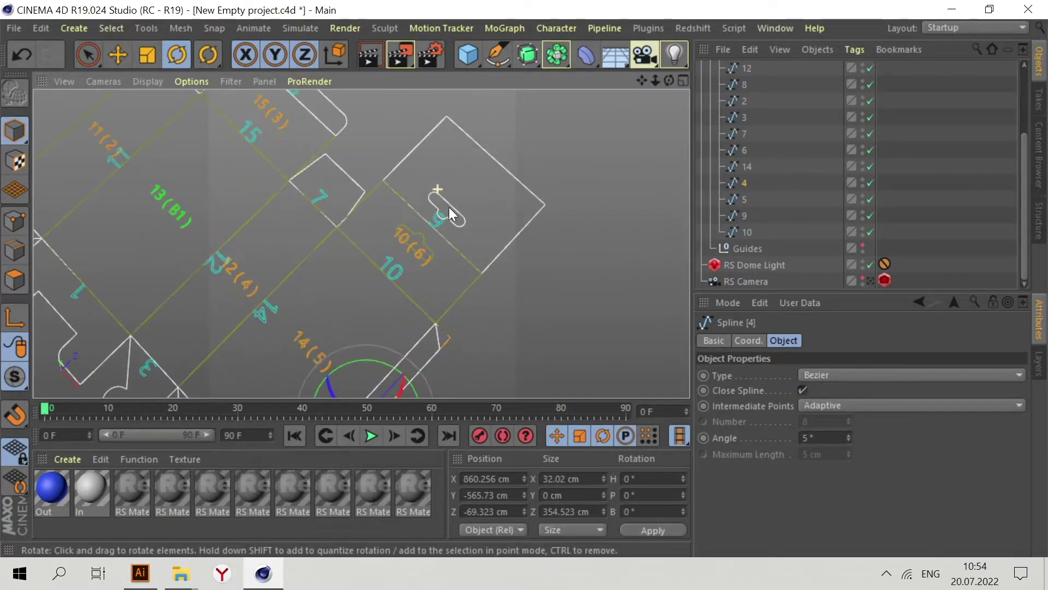
scroll(449, 268, up, 3)
scroll(355, 200, down, 6)
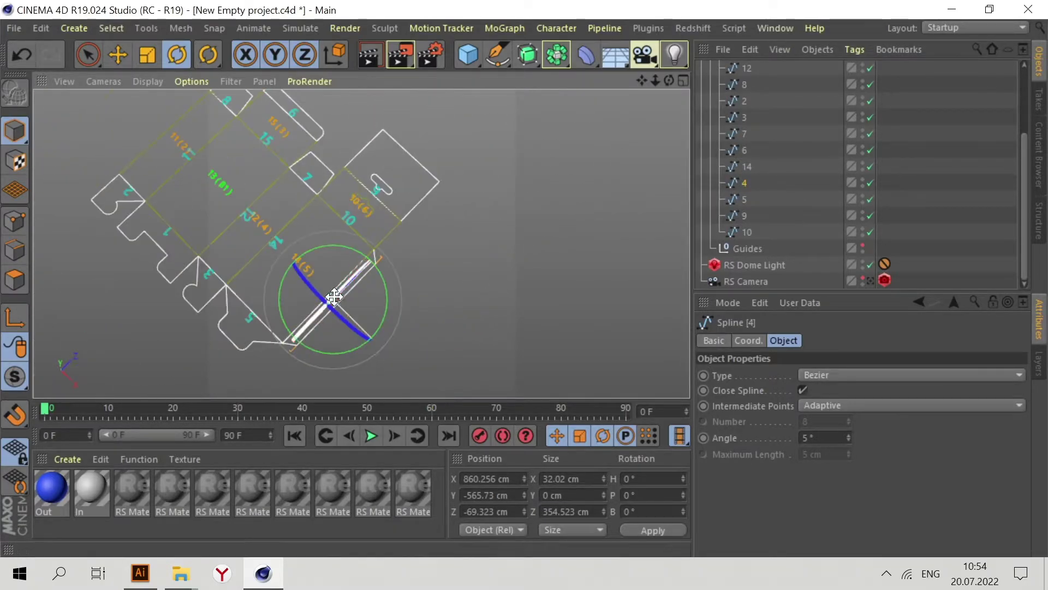
scroll(284, 341, up, 3)
scroll(272, 346, up, 2)
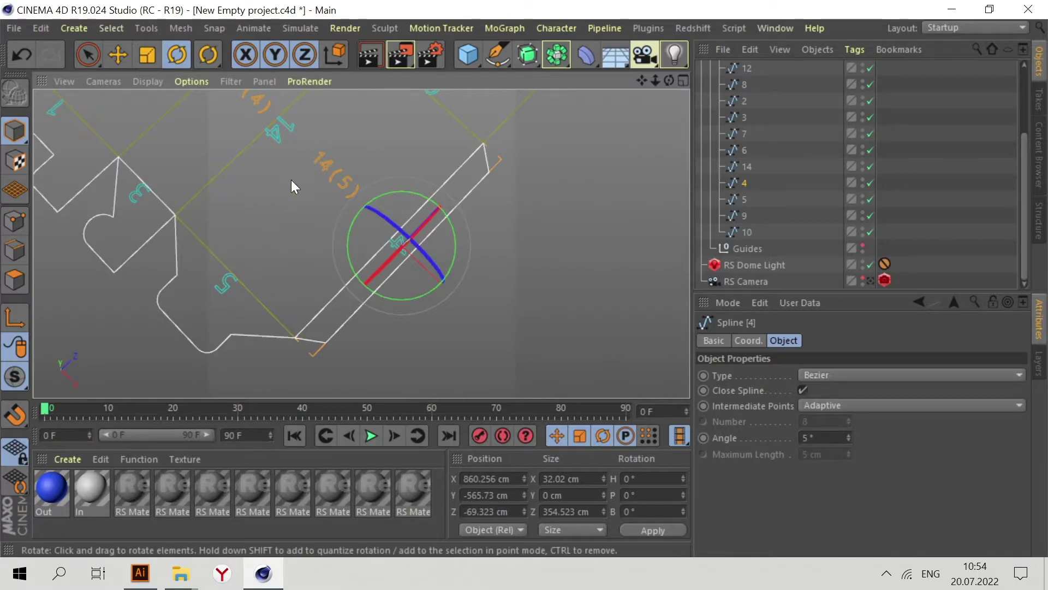
scroll(295, 326, down, 3)
scroll(325, 245, up, 3)
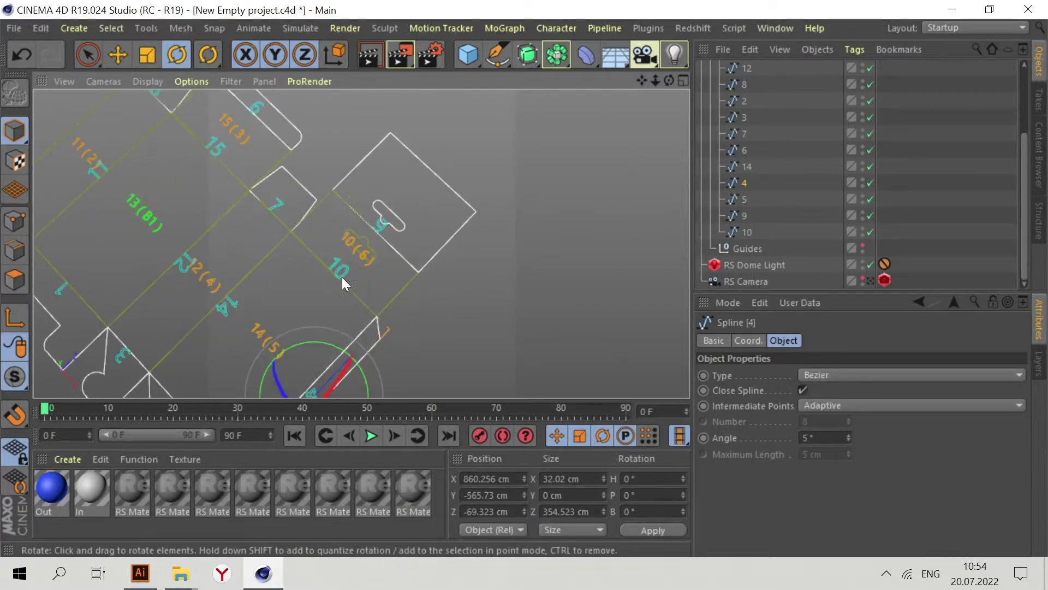
drag(746, 229, 738, 202)
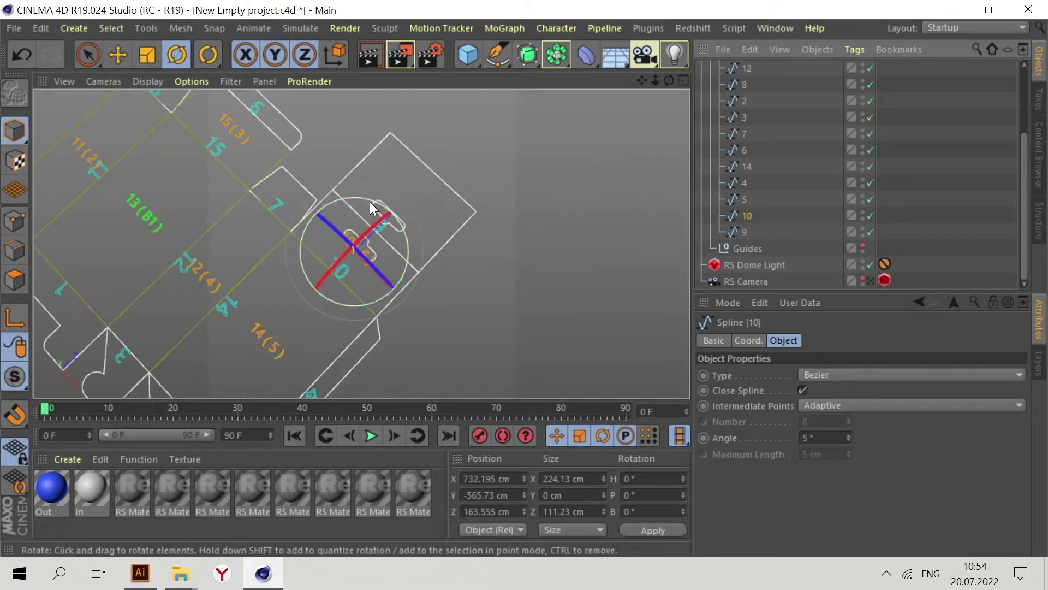
click(506, 176)
scroll(492, 237, down, 3)
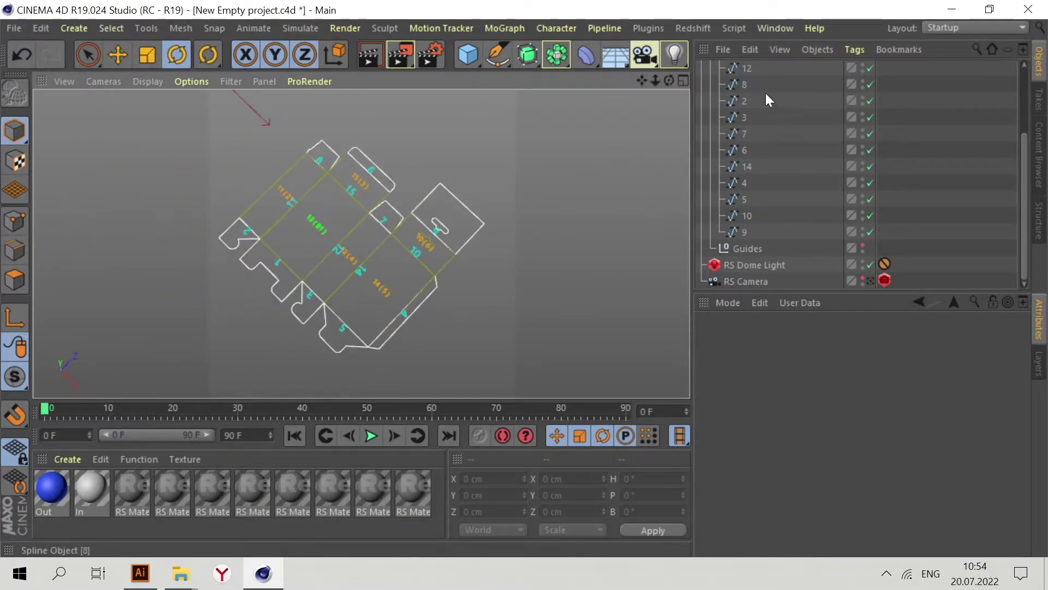
Generate new fold guides for the reordered splines with the Fold My Design! generator, with Fold Preview switched off.
scroll(767, 99, up, 2)
click(701, 69)
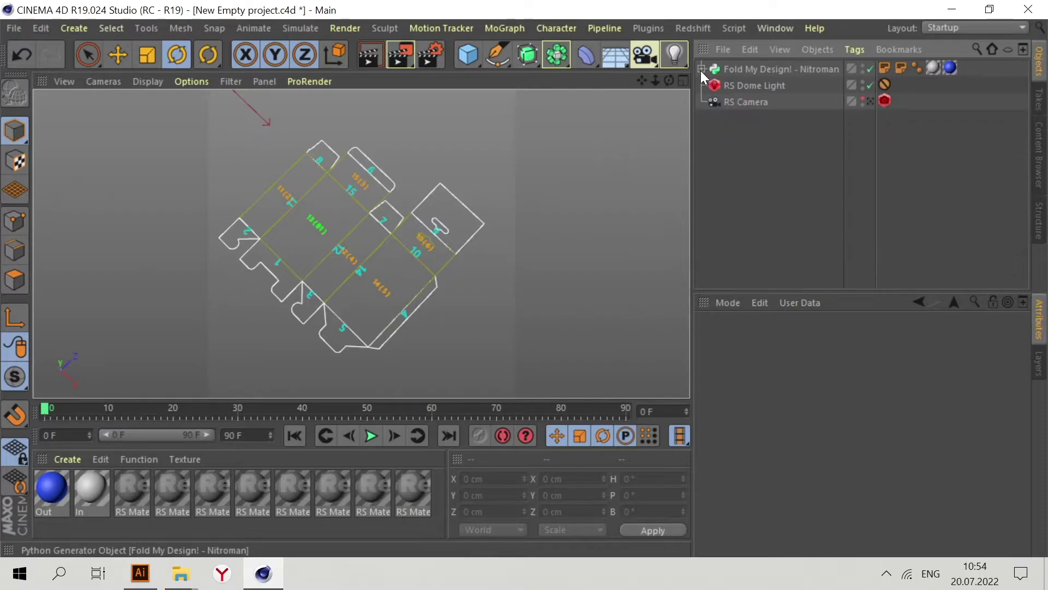
click(772, 67)
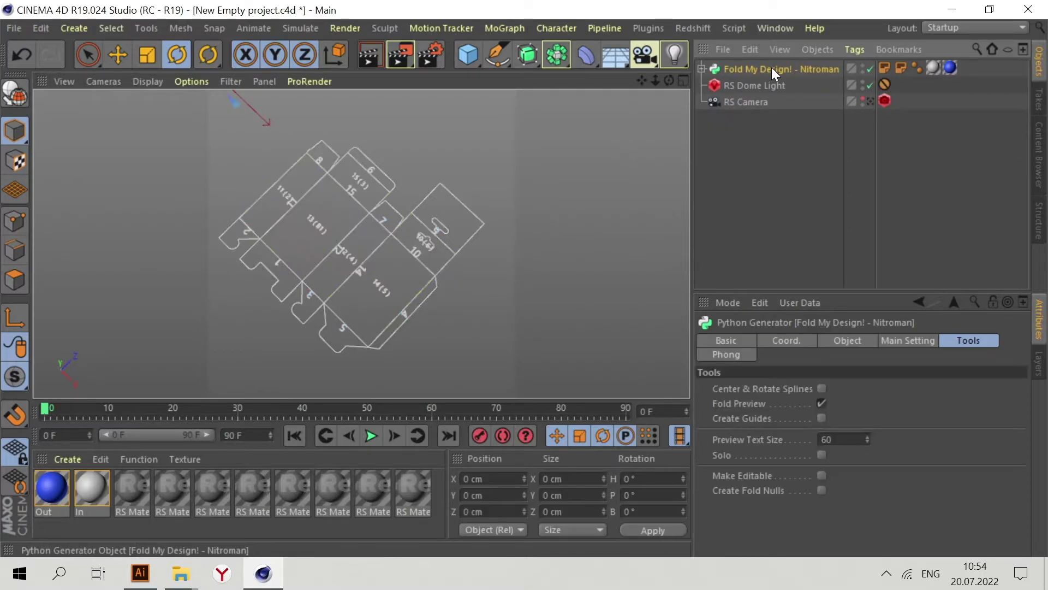
click(822, 418)
Examine the thickness and edge colour of the generated sheet around flap 5, and its overall shape from above.
scroll(333, 355, up, 10)
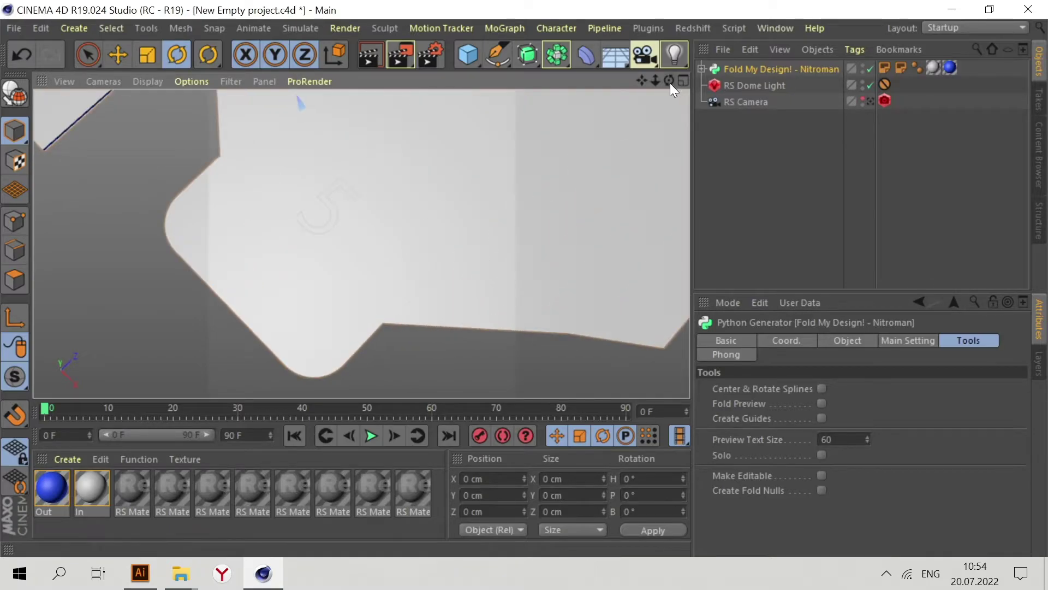
drag(670, 83, 347, 249)
scroll(348, 254, up, 8)
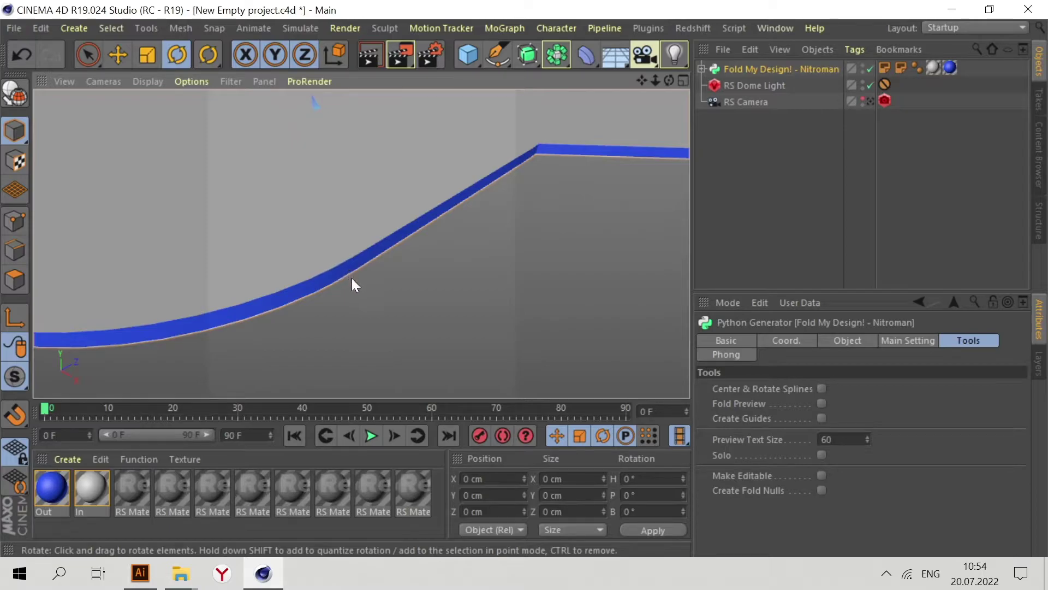
scroll(380, 289, down, 5)
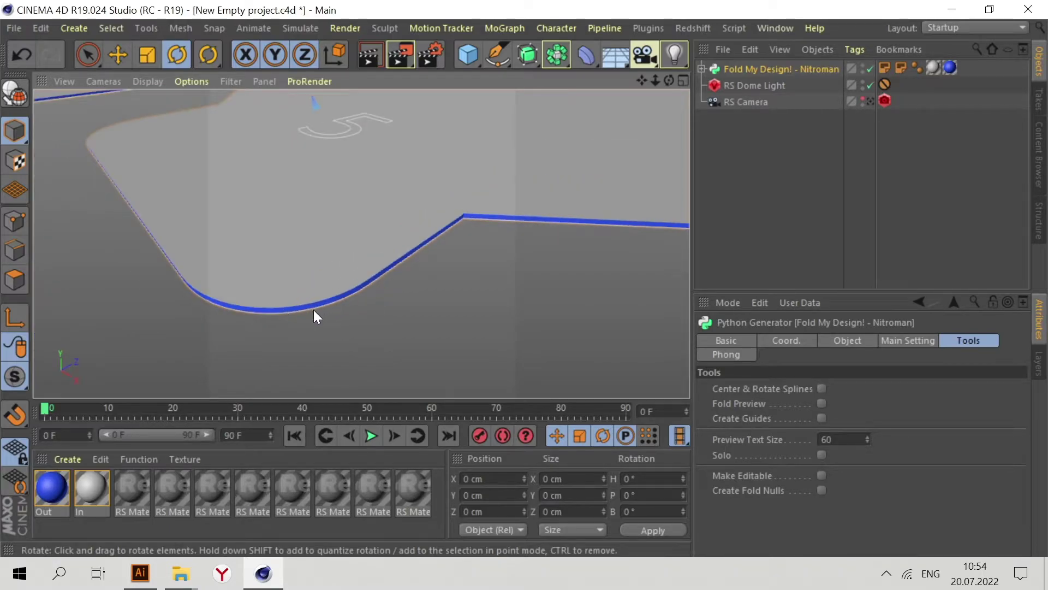
scroll(398, 342, down, 3)
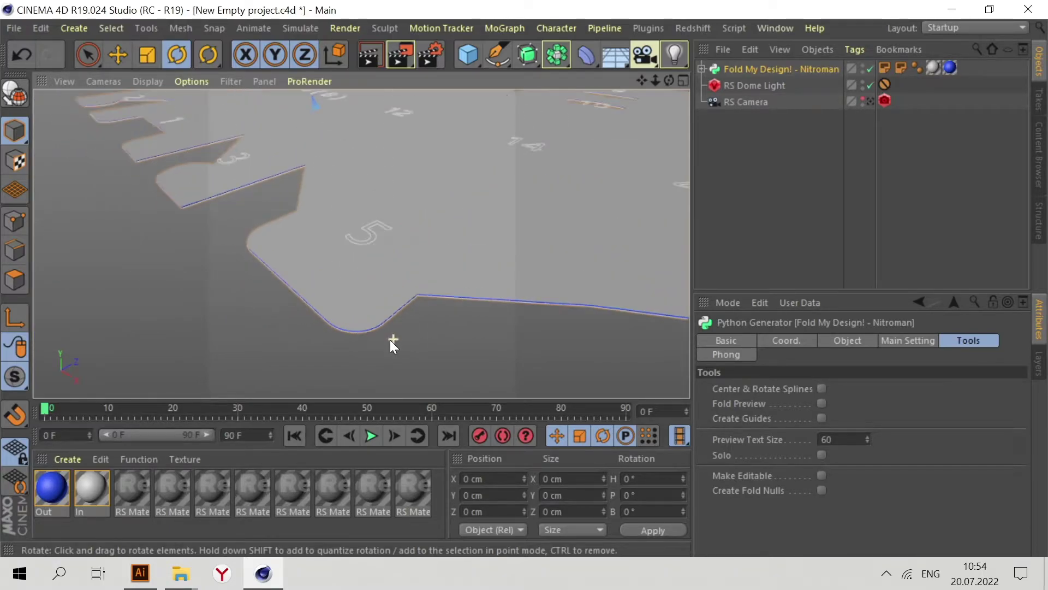
scroll(386, 354, down, 4)
scroll(383, 349, down, 1)
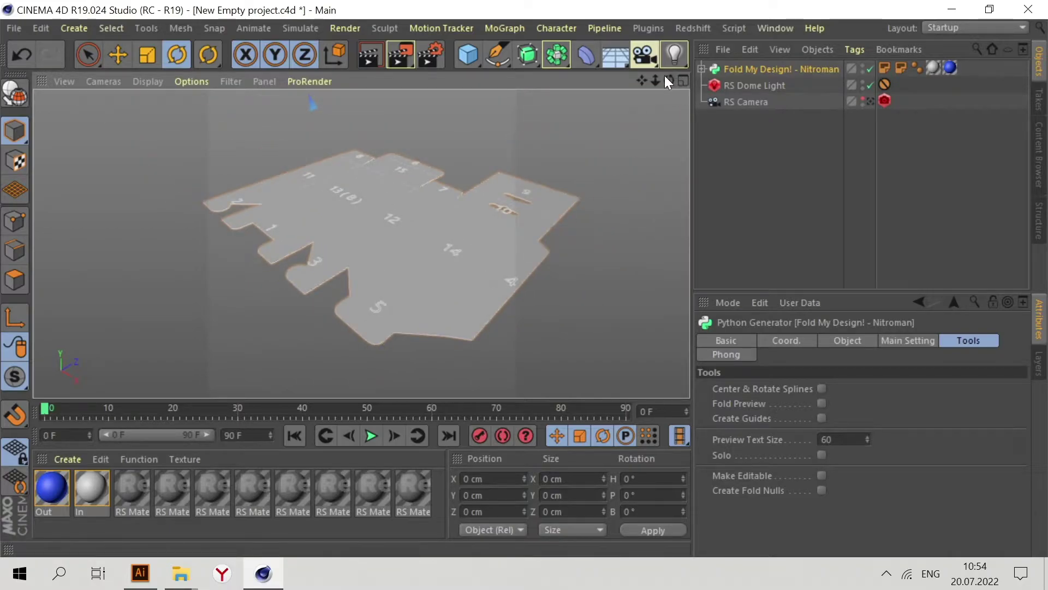
drag(667, 78, 667, 124)
Test the box folding with Animation at 13% and 59%, checking which face ends up outside, and reset it to 0%.
click(912, 341)
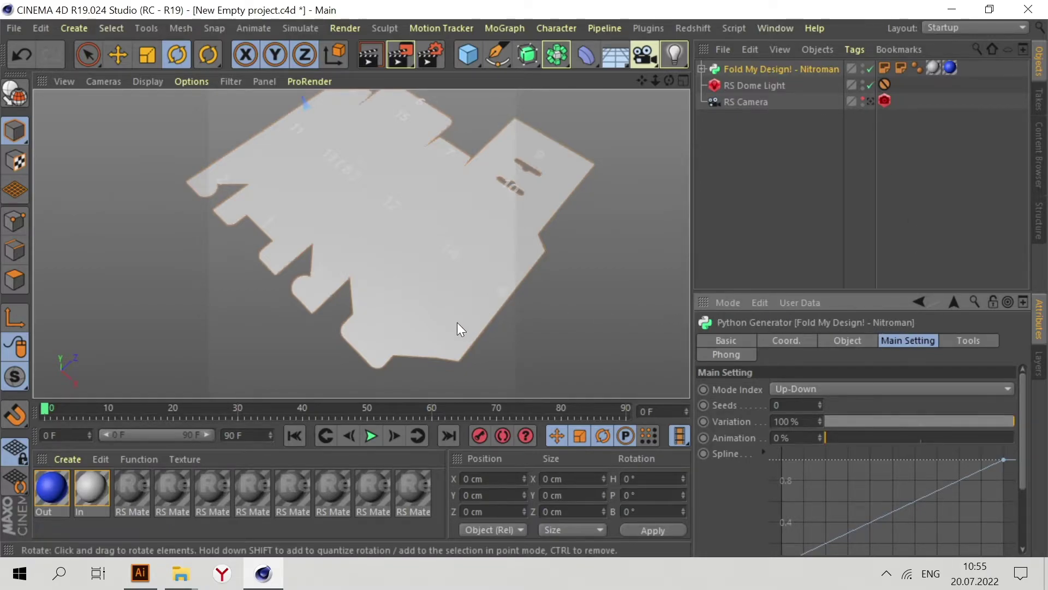
scroll(551, 302, down, 2)
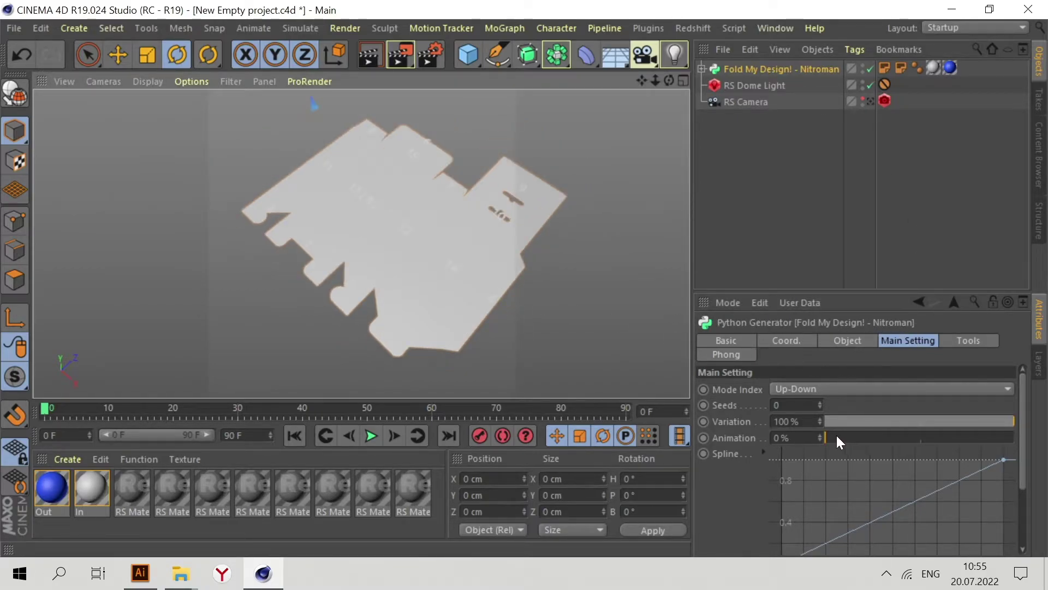
mouse_move(831, 436)
mouse_down()
mouse_move(1018, 446)
mouse_move(830, 448)
mouse_move(870, 445)
mouse_move(850, 446)
mouse_up()
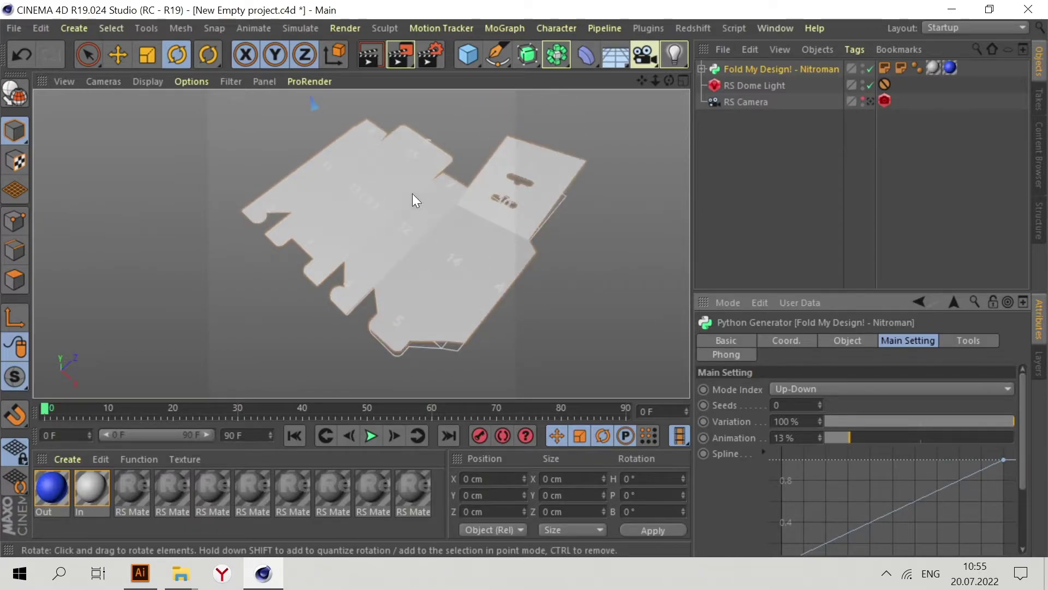
drag(668, 78, 781, 66)
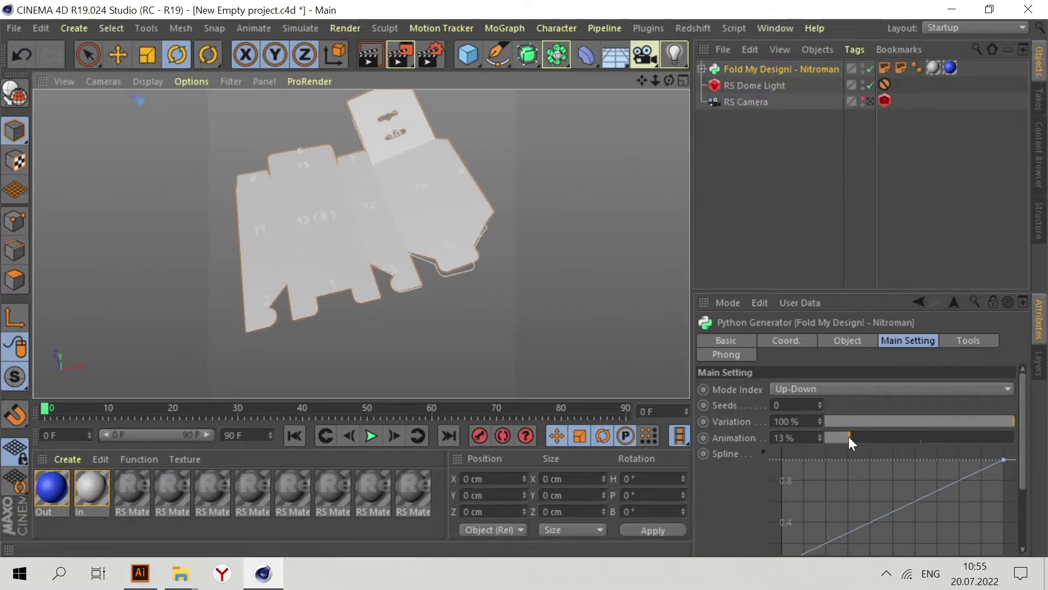
drag(849, 437, 937, 436)
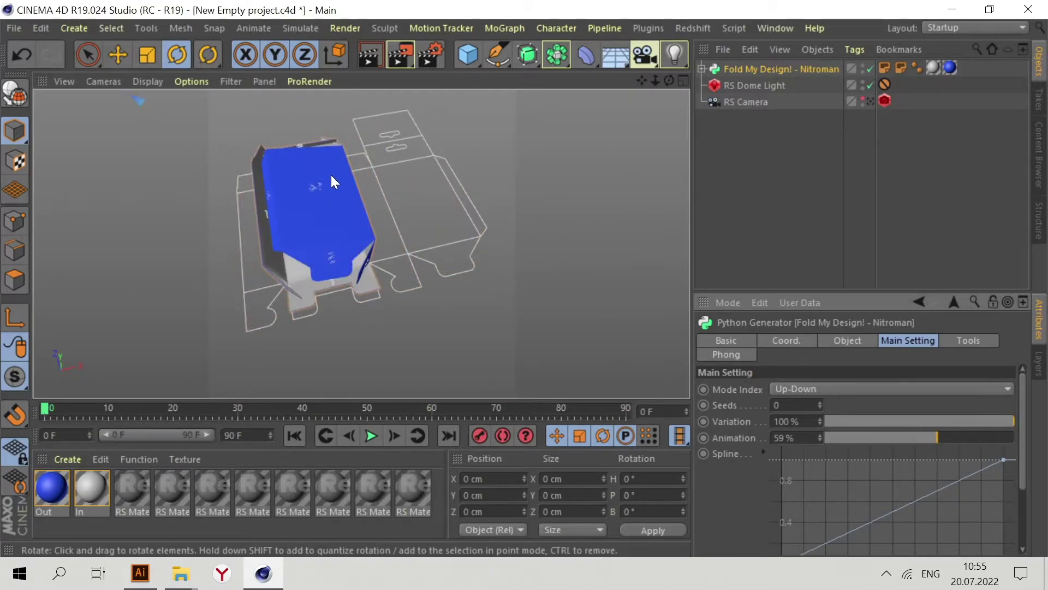
drag(670, 80, 350, 166)
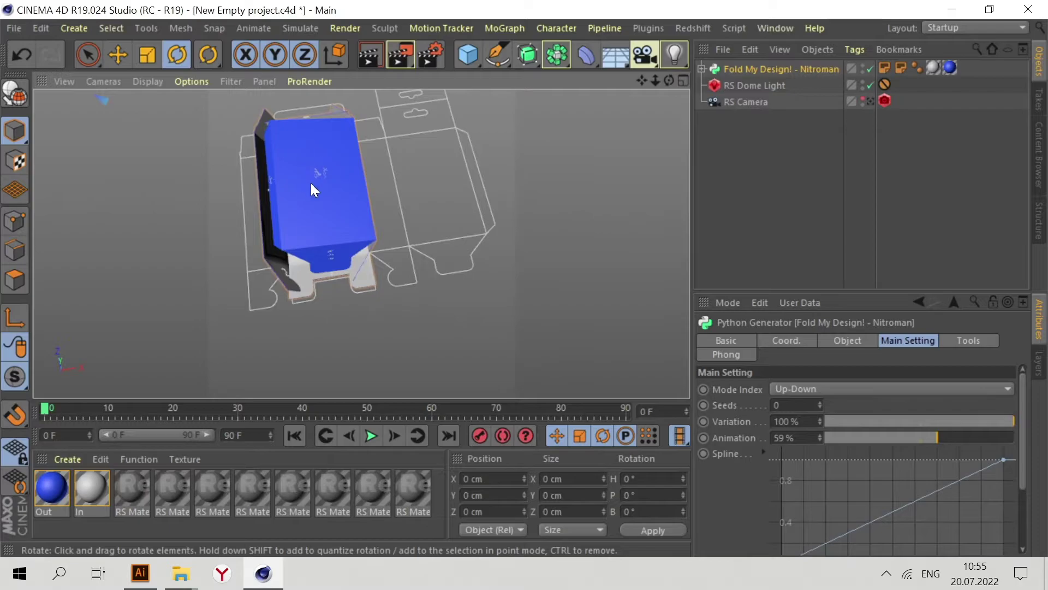
drag(907, 440, 821, 435)
drag(467, 293, 463, 224)
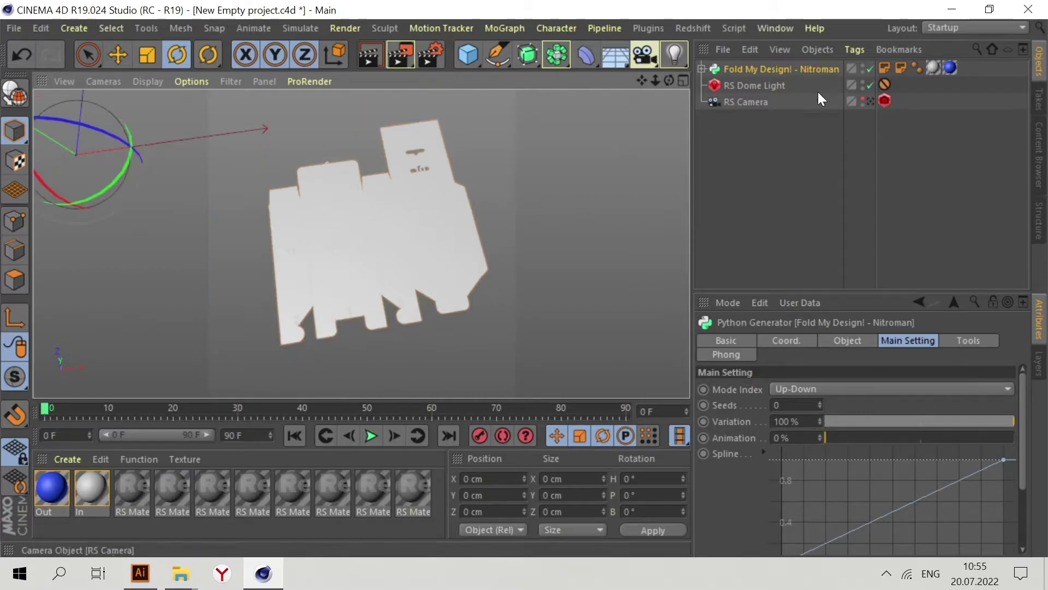
Select all 15 splines in the Splines group and rotate them together to a B rotation of 180°.
click(703, 69)
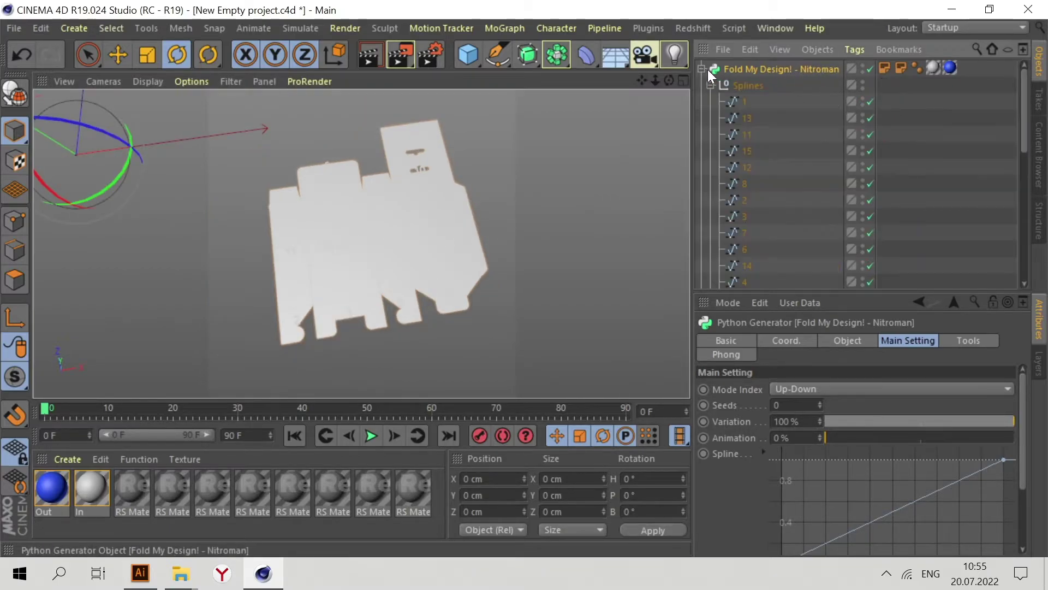
click(746, 101)
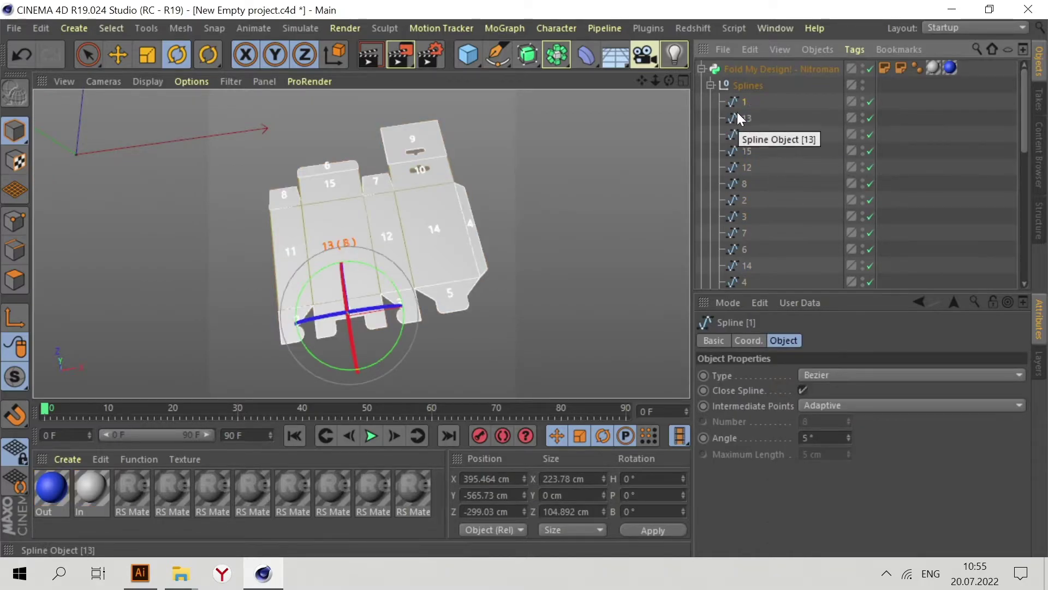
scroll(759, 131, down, 3)
shift+click(745, 232)
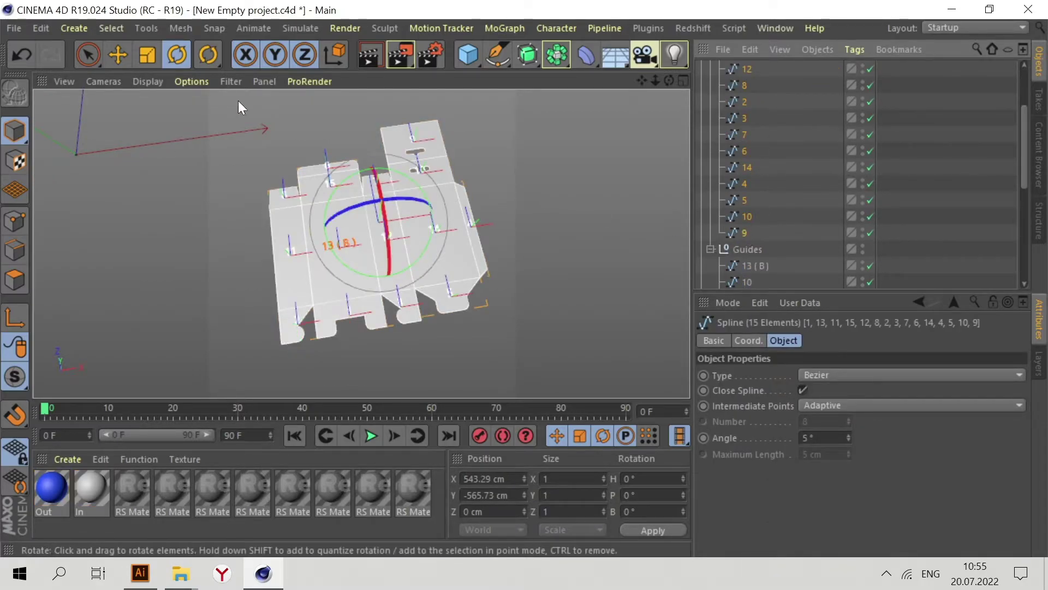
drag(407, 198, 218, 356)
scroll(433, 191, up, 2)
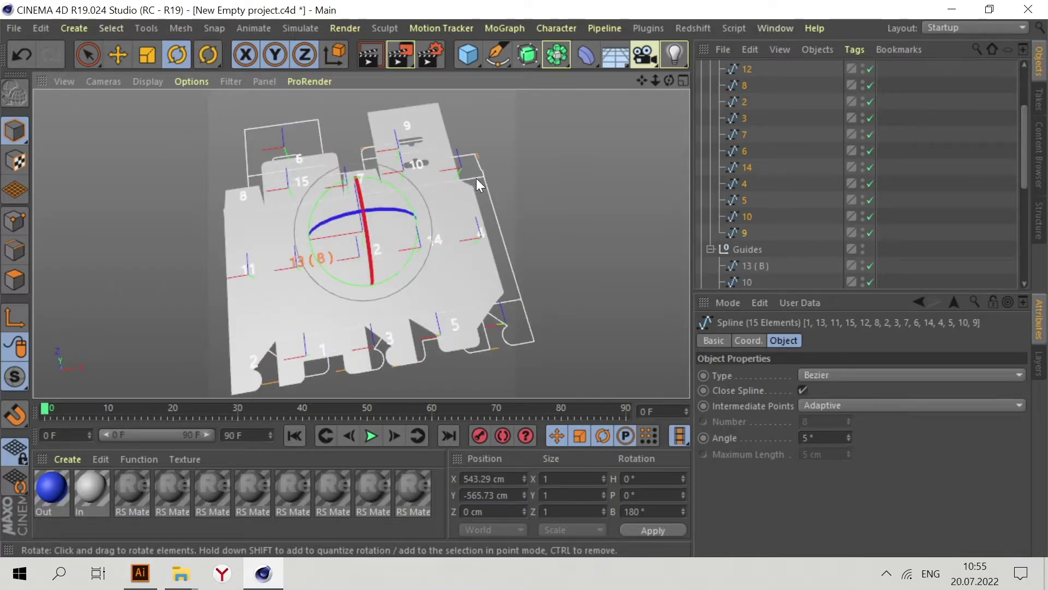
scroll(423, 170, down, 2)
scroll(776, 109, up, 3)
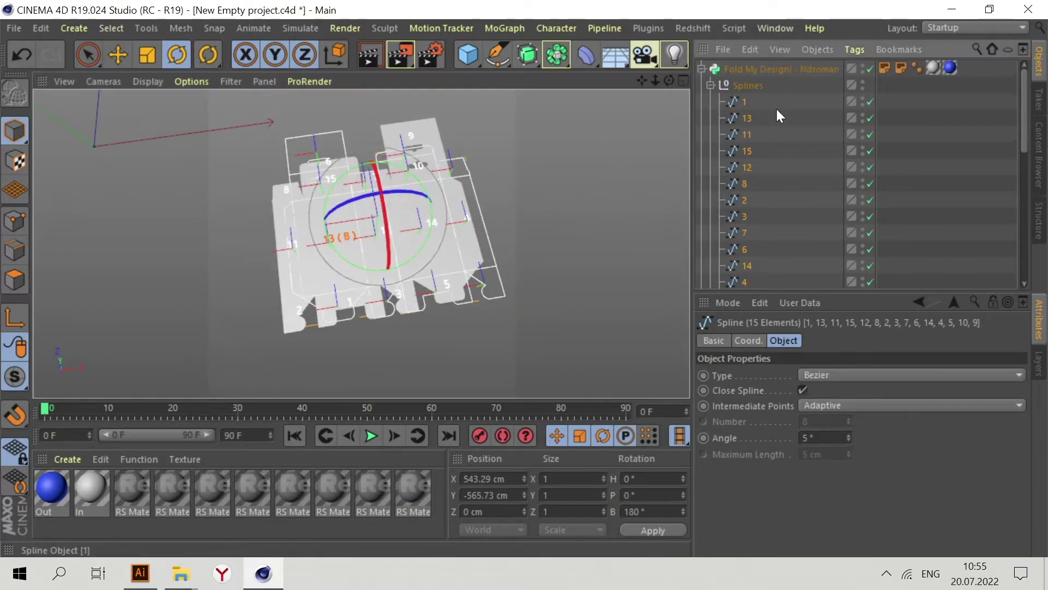
Regenerate the fold guides for the rotated splines with the Fold My Design! generator, and switch Fold Preview off.
click(711, 85)
click(765, 68)
click(710, 101)
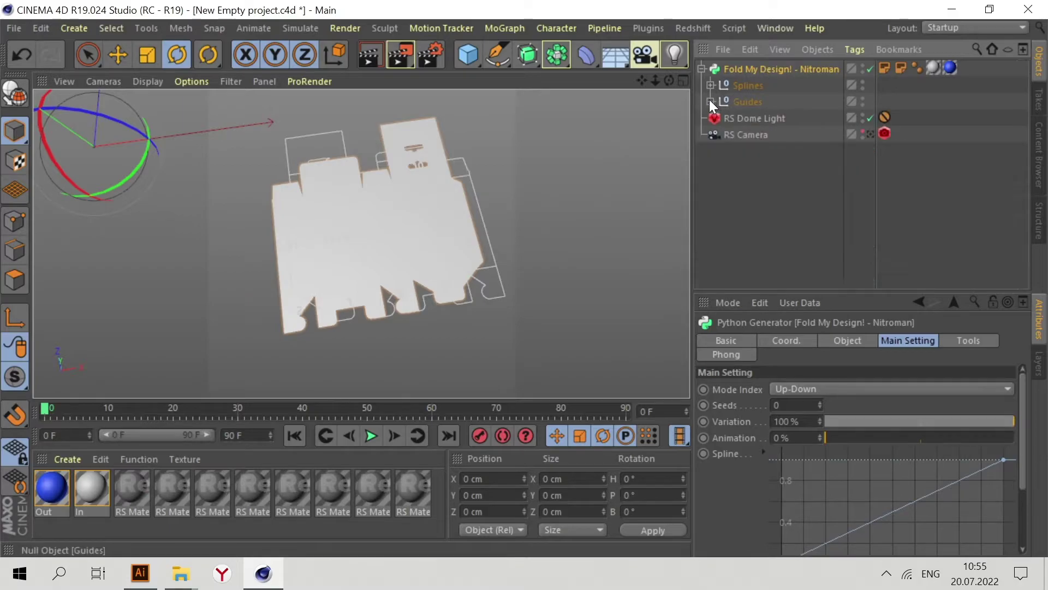
click(952, 343)
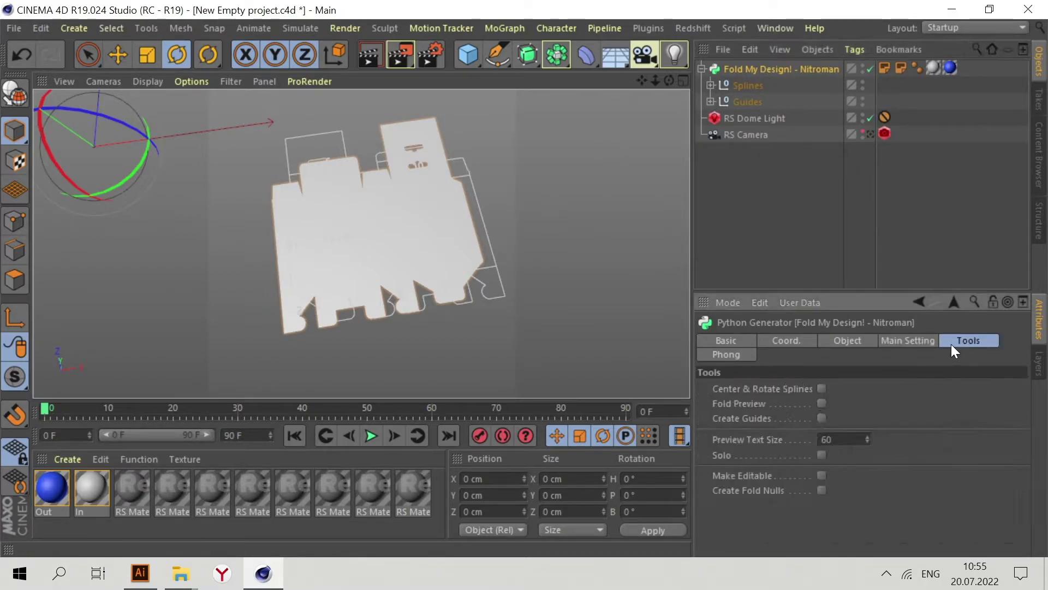
click(822, 388)
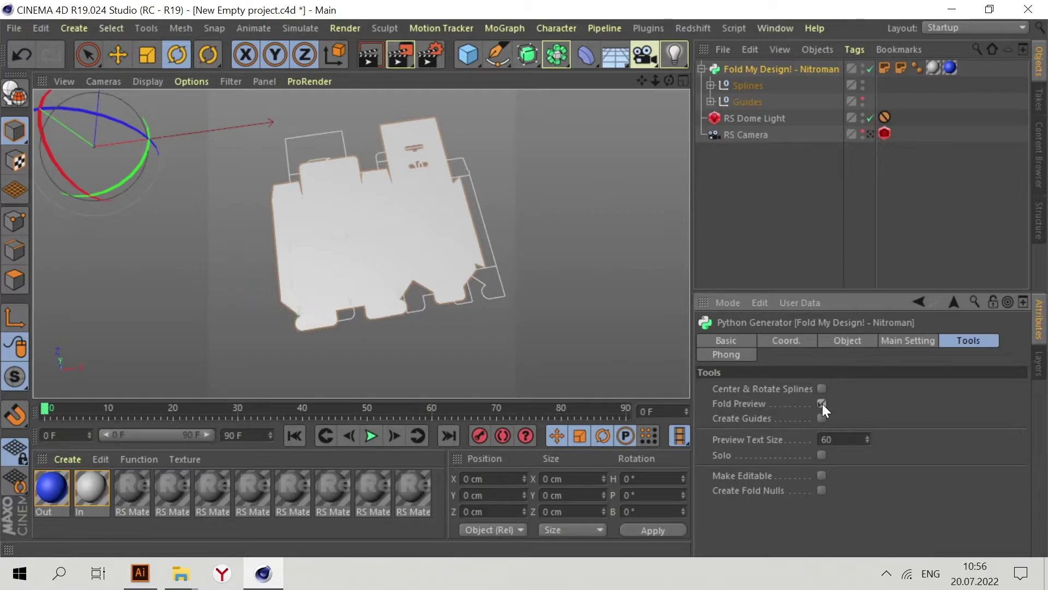
click(822, 418)
click(821, 403)
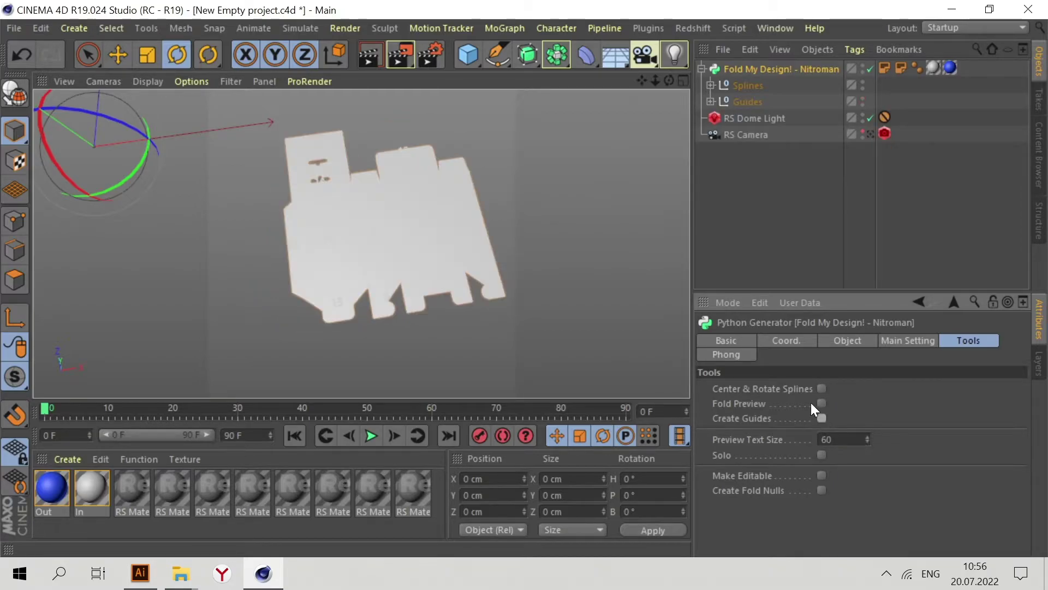
Fold the box completely by setting the Fold My Design! generator's Animation to 100%, and inspect its end face.
scroll(404, 273, down, 2)
scroll(409, 257, up, 3)
scroll(376, 261, down, 1)
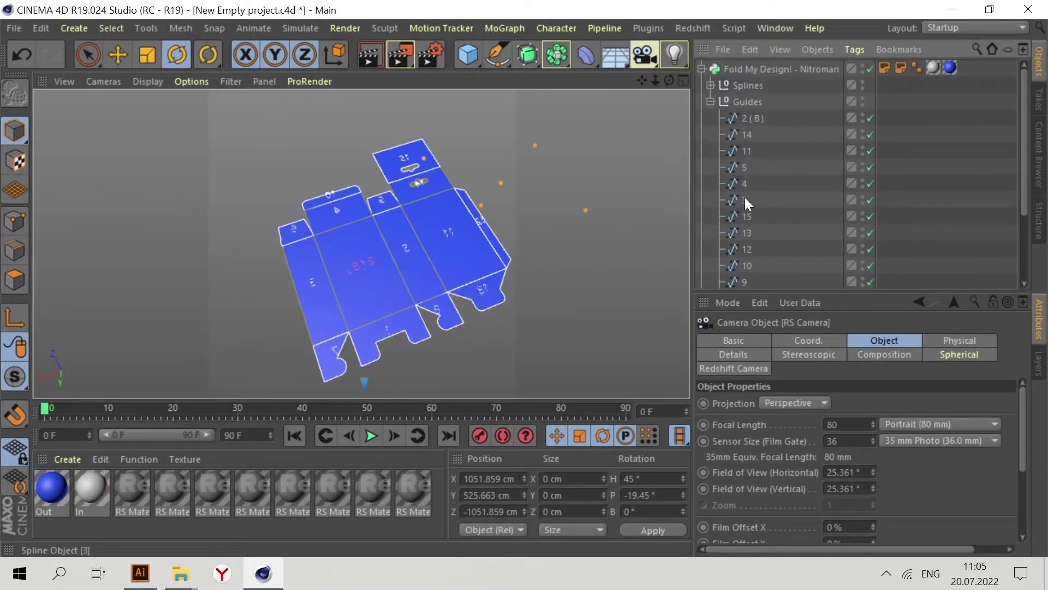
click(735, 69)
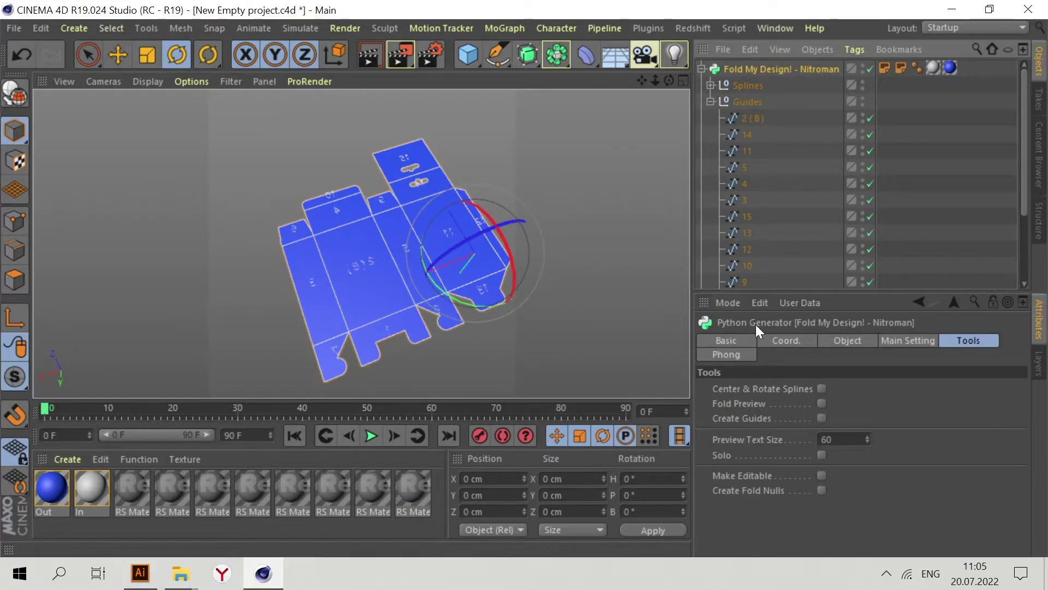
click(918, 340)
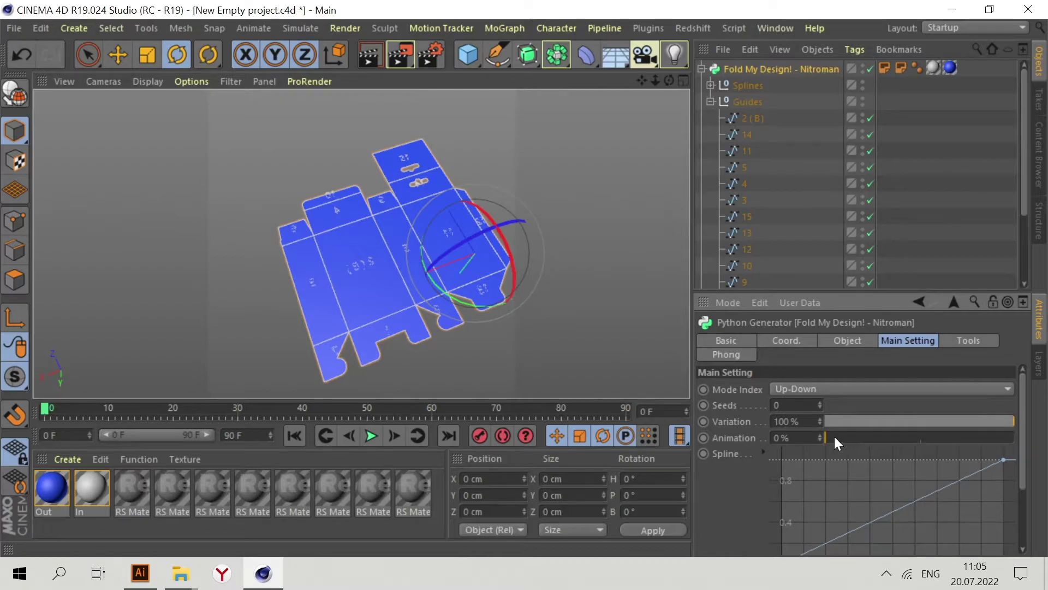
drag(835, 437, 1040, 447)
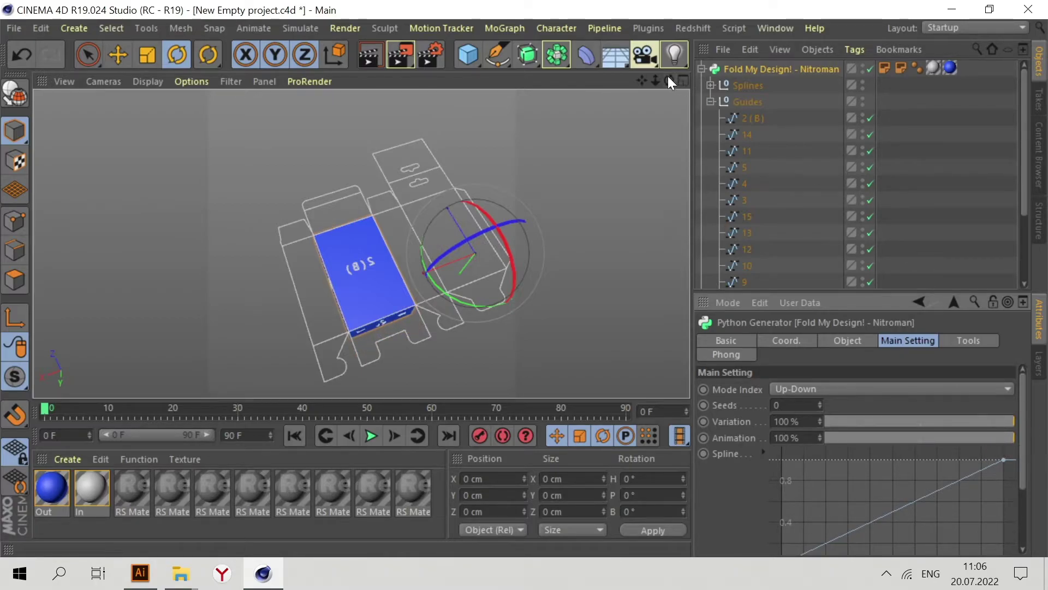
drag(671, 82, 352, 16)
scroll(366, 262, up, 5)
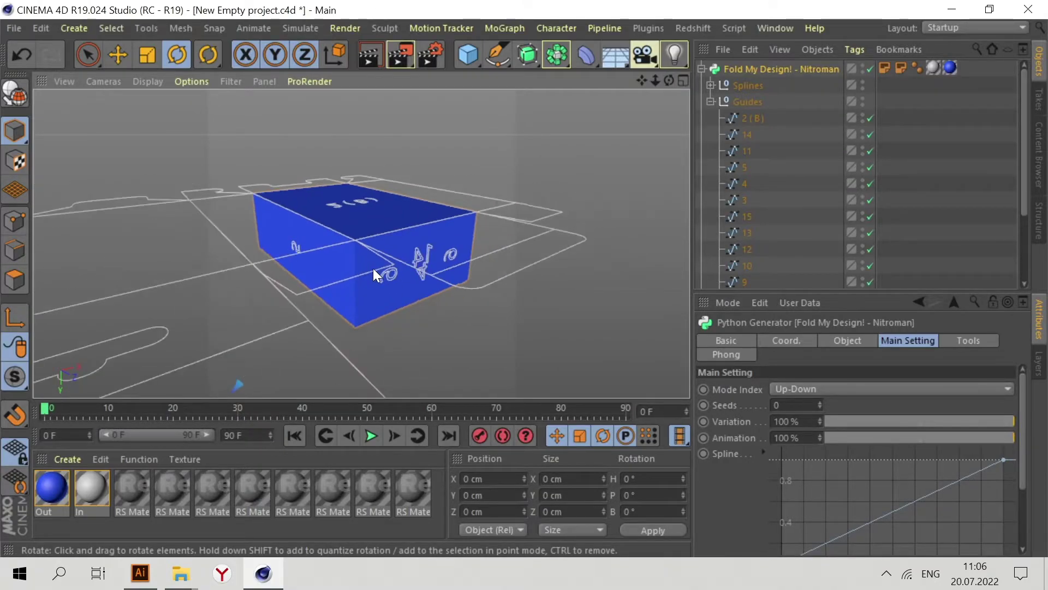
scroll(374, 271, up, 2)
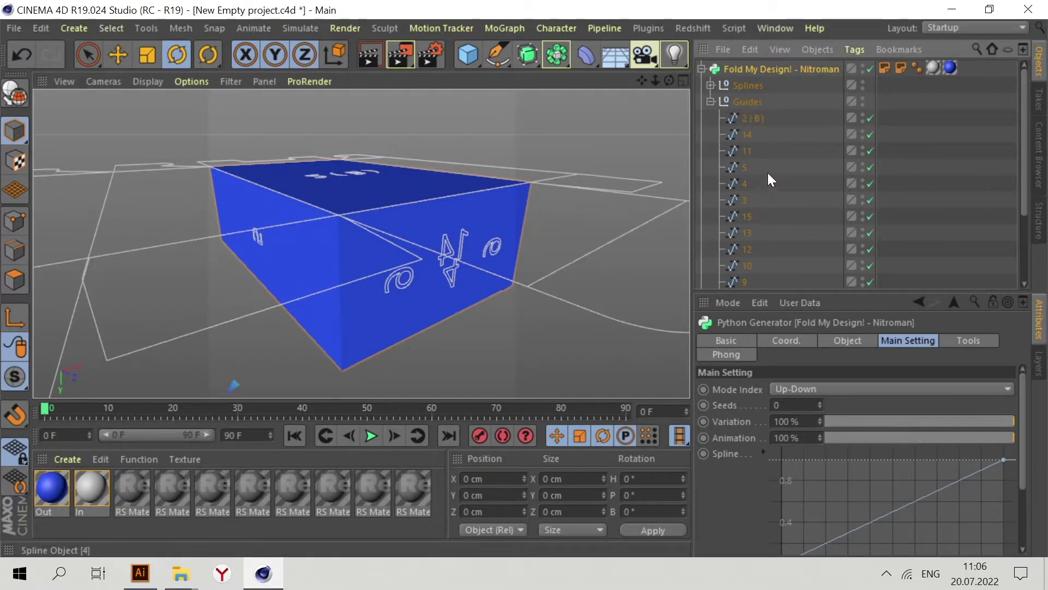
Open flap 14 outward by setting its guide's Rotate value to 0°.
click(710, 102)
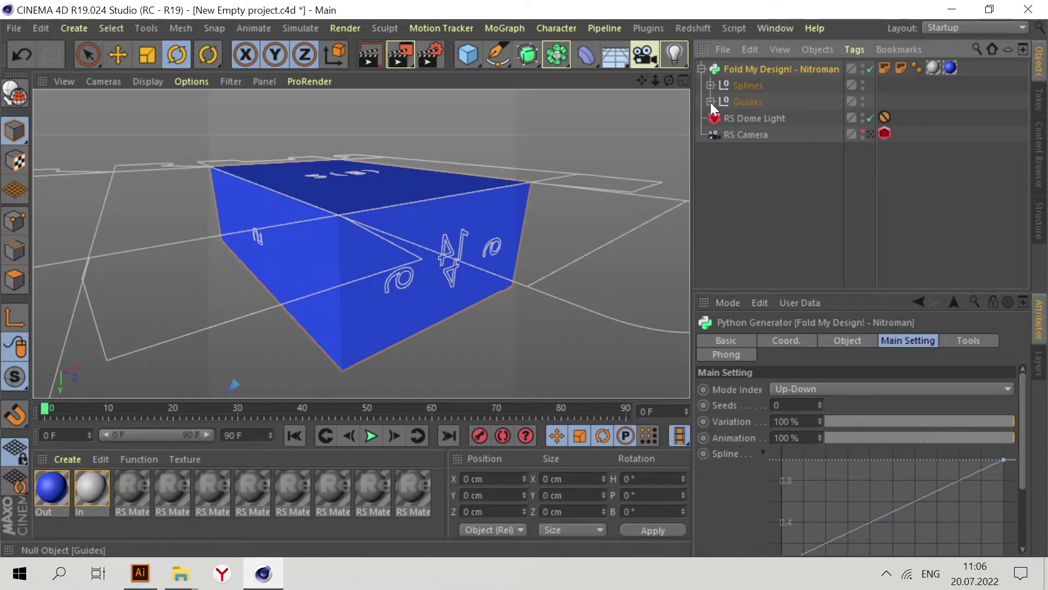
click(710, 101)
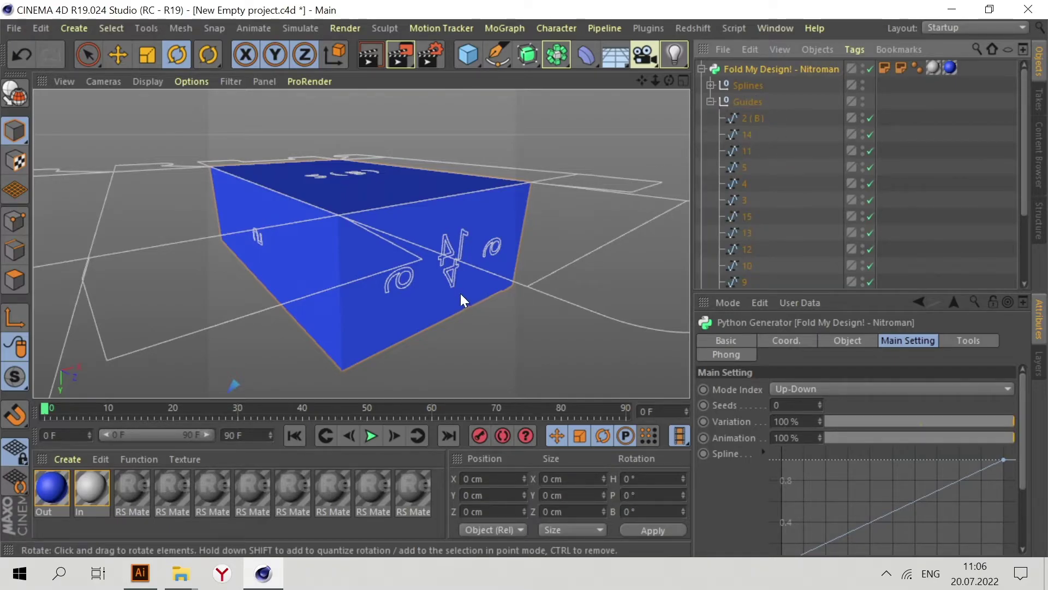
alt+drag(461, 294, 460, 218)
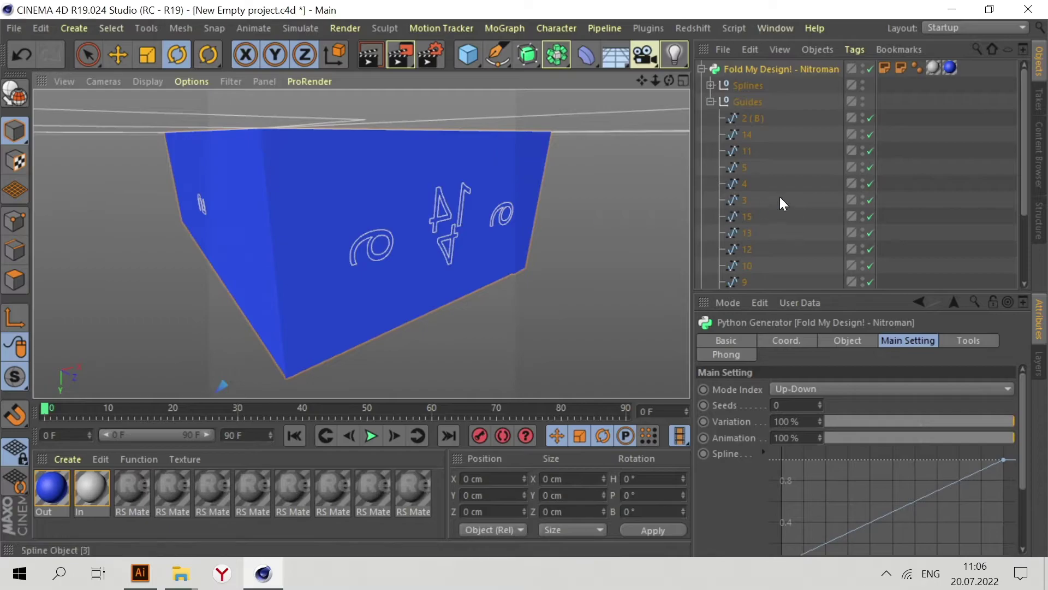
click(747, 134)
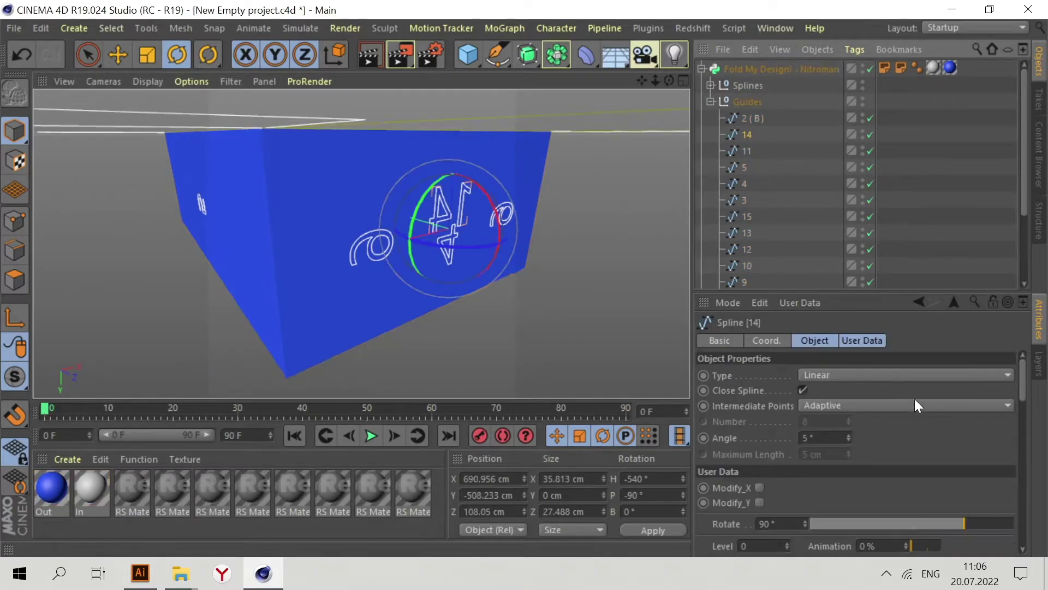
click(861, 339)
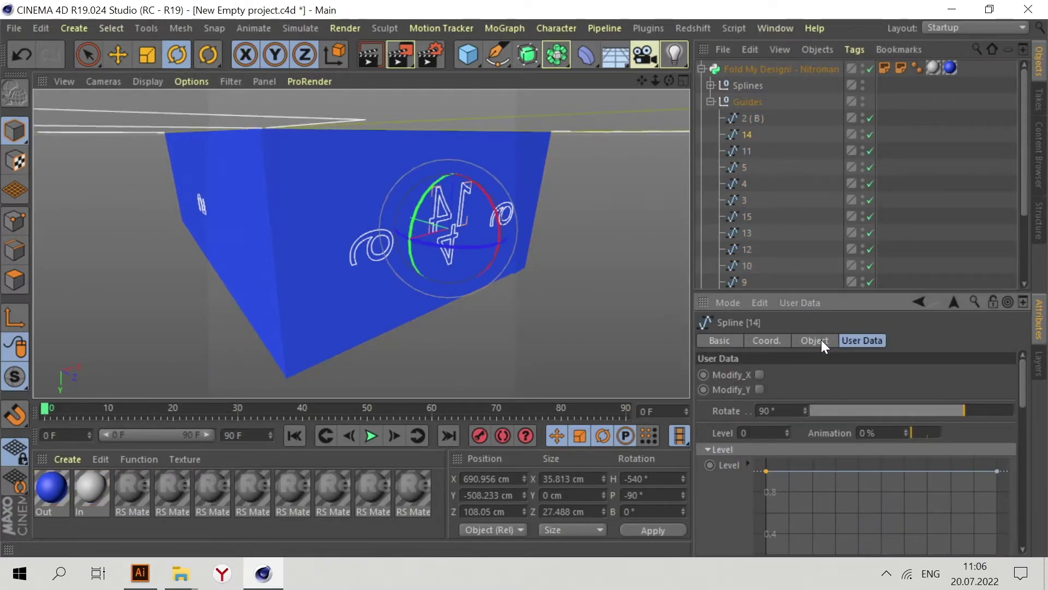
click(824, 340)
click(854, 340)
drag(1021, 381, 1023, 354)
drag(961, 408, 913, 411)
scroll(443, 227, down, 6)
scroll(486, 271, up, 3)
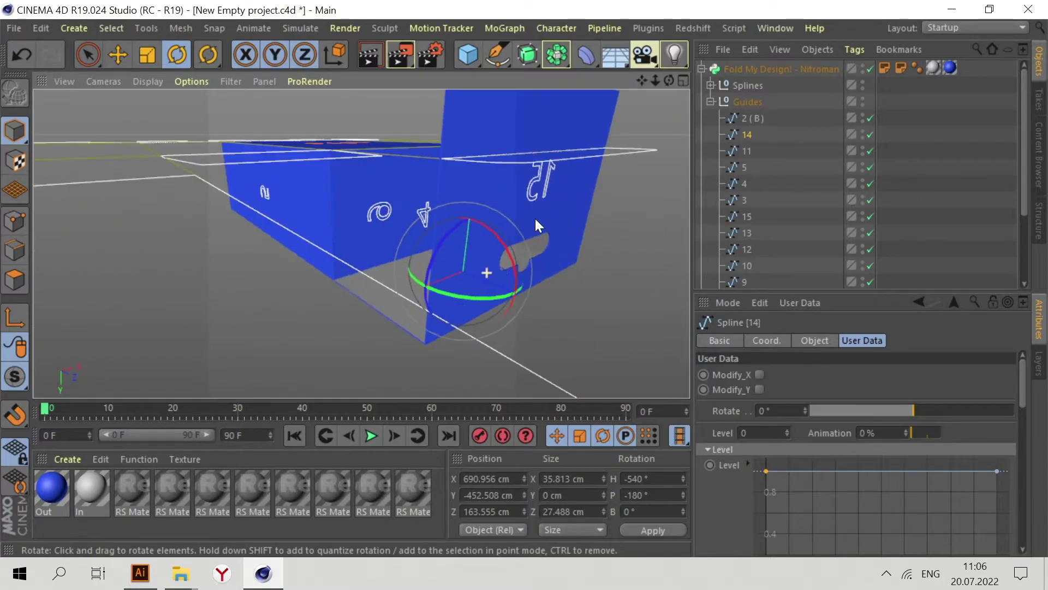
Examine the inner and outer sides of the opened flaps 14 and 15 from above and from the end.
drag(670, 82, 667, 127)
scroll(343, 218, down, 3)
scroll(418, 218, up, 4)
scroll(514, 220, down, 4)
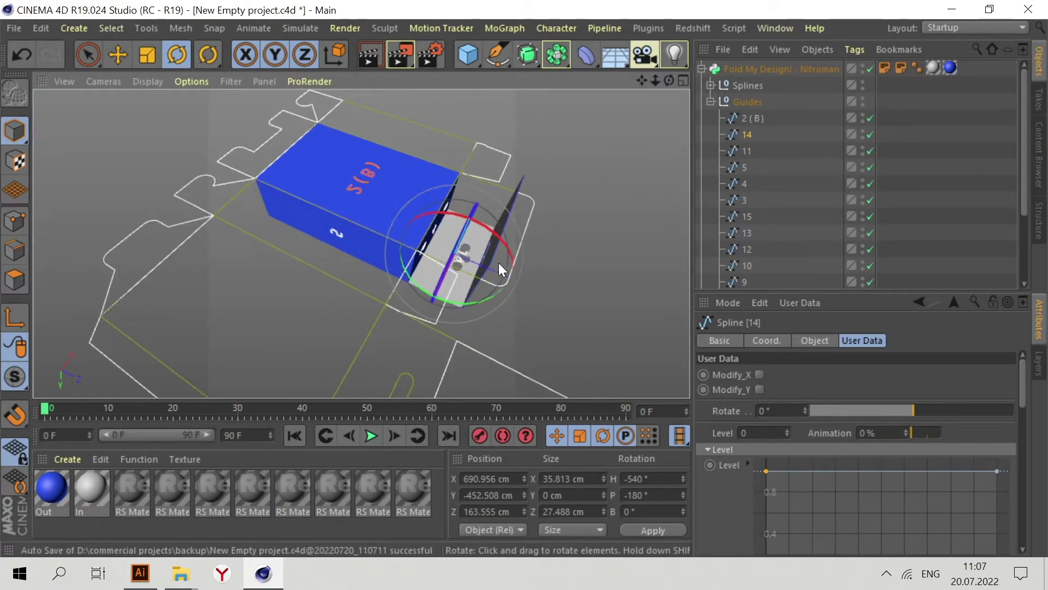
scroll(492, 257, up, 5)
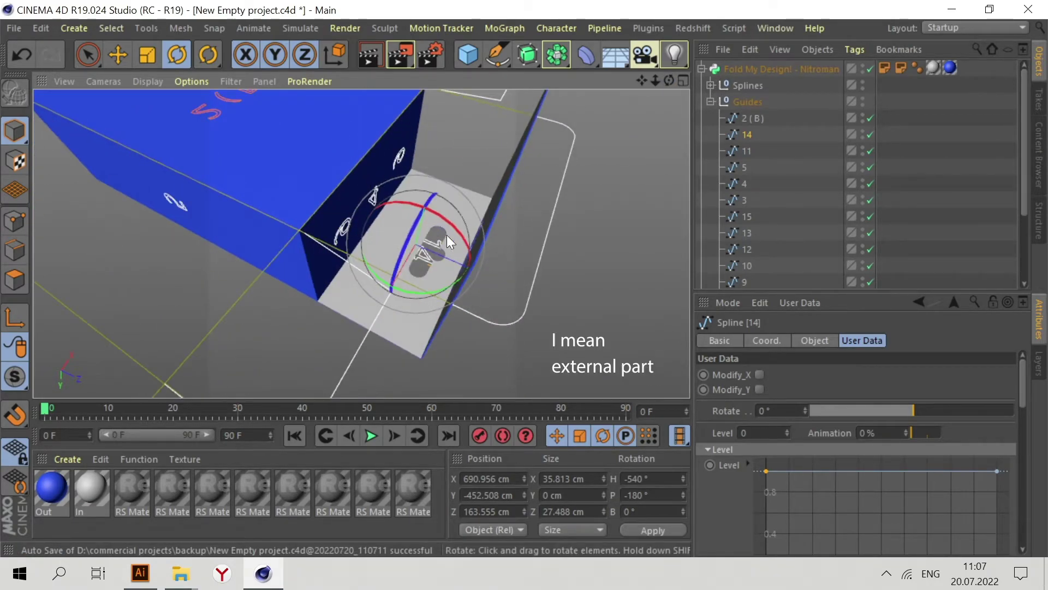
alt+drag(372, 191, 385, 210)
drag(669, 80, 647, 28)
alt+drag(415, 255, 438, 190)
mouse_move(668, 80)
mouse_down()
mouse_move(589, 61)
mouse_move(668, 59)
mouse_up()
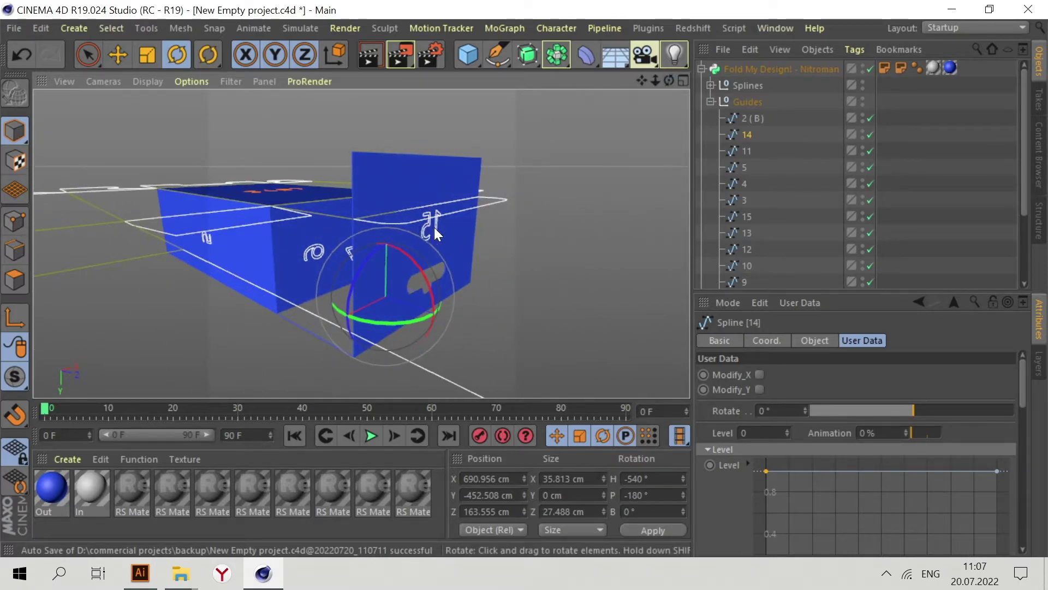
Fold flap 15 back against flap 14 by setting its guide's Rotate value to 180°.
click(752, 218)
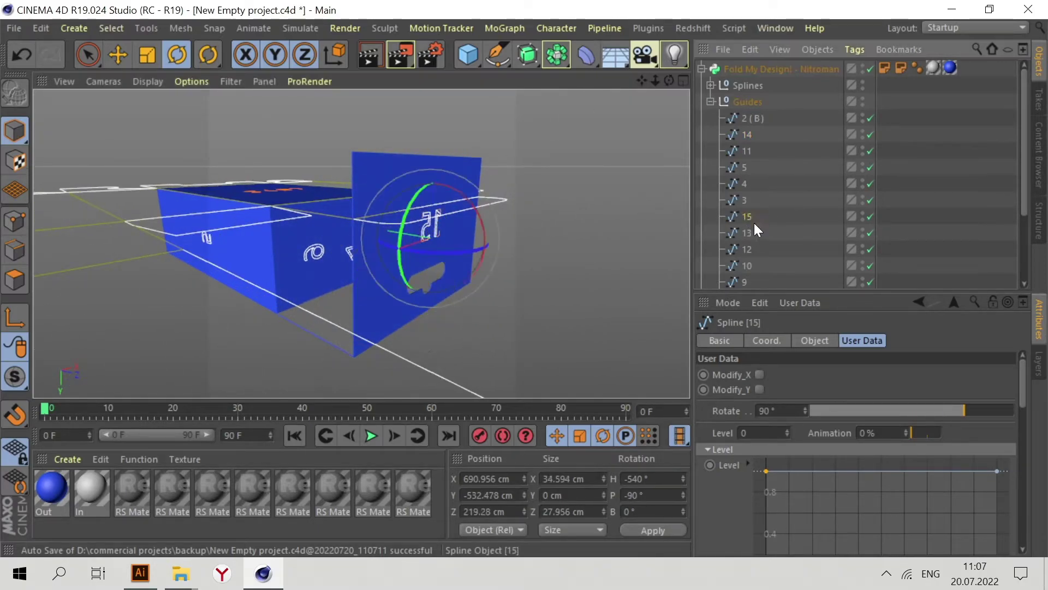
click(963, 407)
drag(964, 408, 1014, 408)
alt+drag(550, 251, 485, 278)
scroll(452, 294, up, 3)
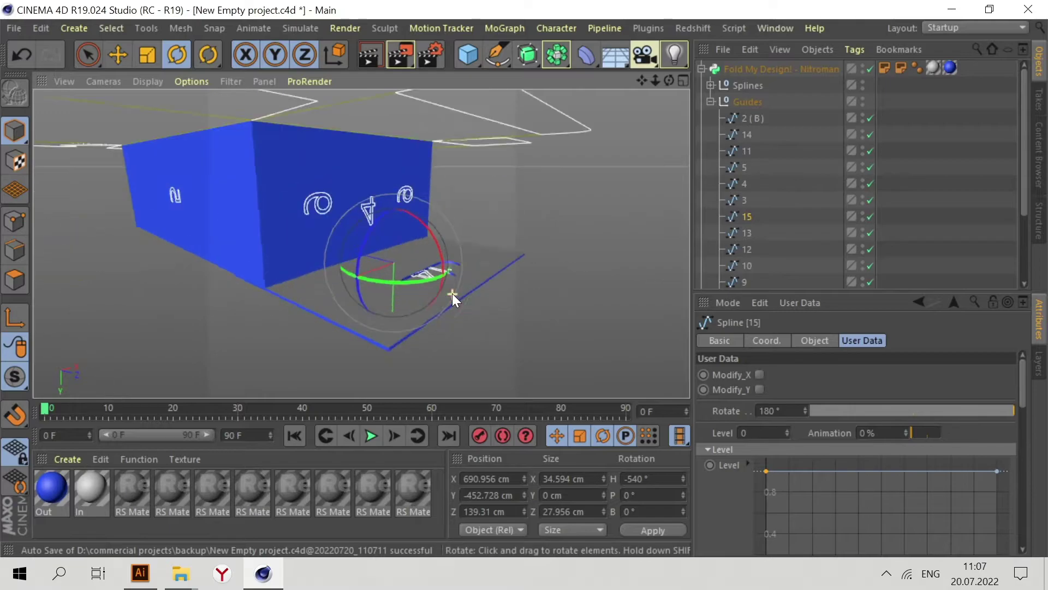
Inspect the overlap between flaps 14 and 15, and set flap 15's Rotate value to 179°.
mouse_move(668, 78)
mouse_down()
mouse_move(671, 119)
mouse_move(673, 87)
mouse_move(692, 83)
mouse_move(682, 87)
mouse_up()
scroll(437, 334, up, 4)
scroll(568, 262, down, 2)
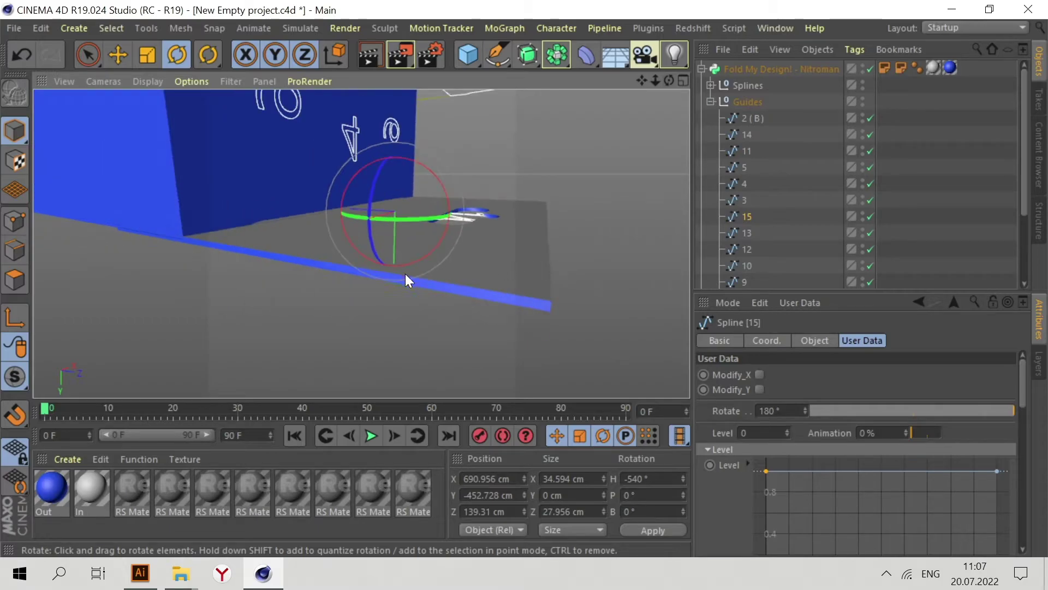
alt+drag(394, 273, 270, 249)
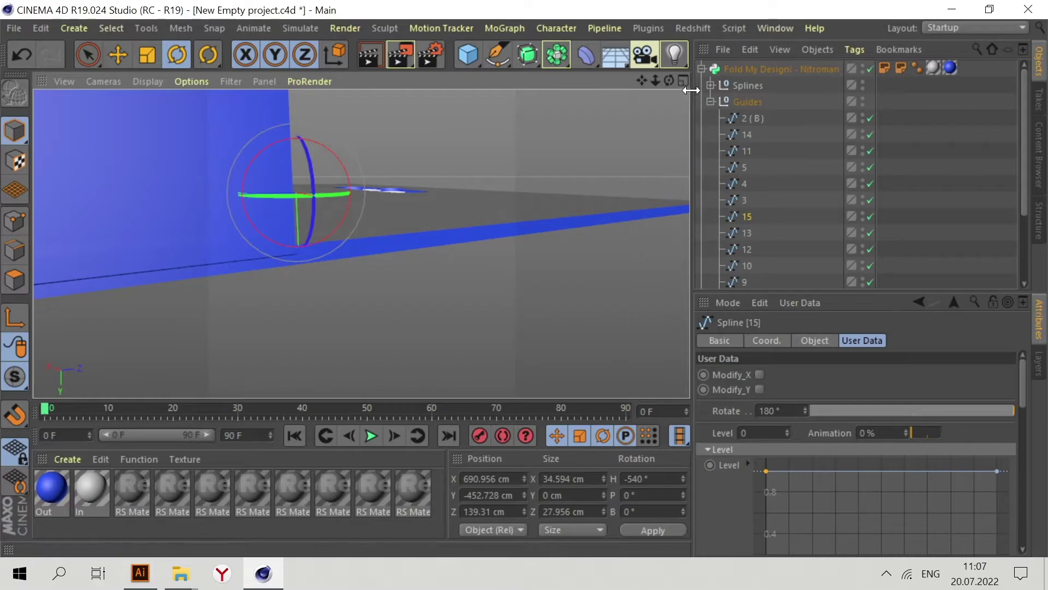
mouse_move(672, 82)
mouse_down()
mouse_move(663, 104)
mouse_move(671, 86)
mouse_move(661, 86)
mouse_up()
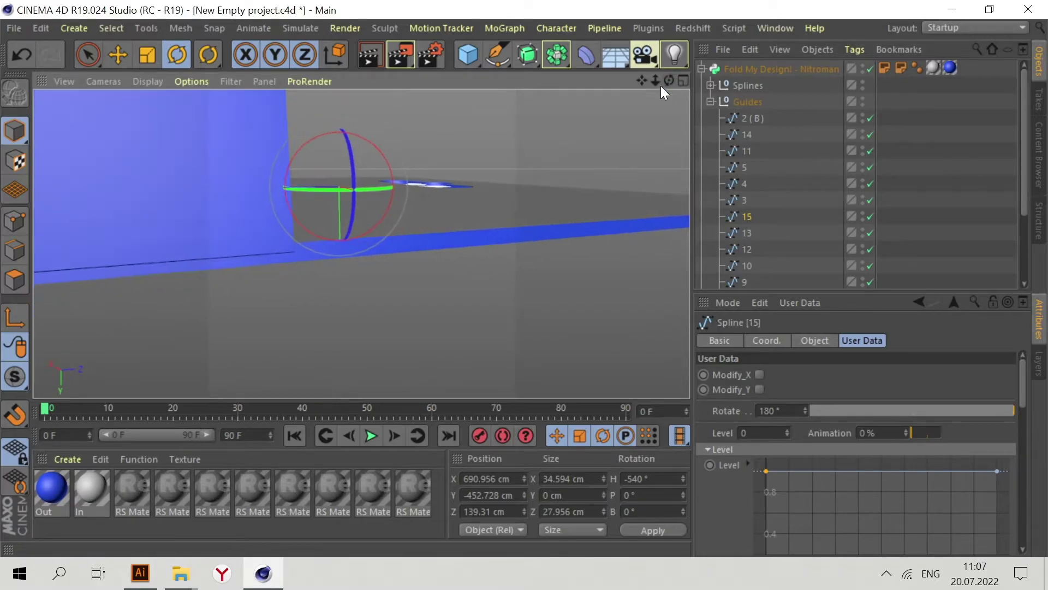
click(787, 409)
key(Down)
drag(514, 241, 509, 244)
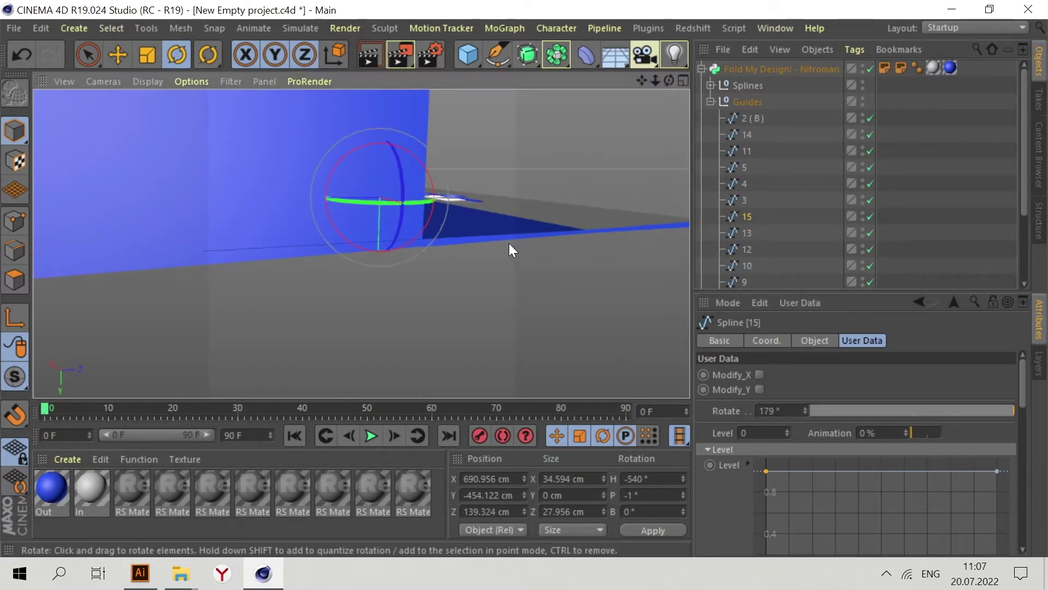
scroll(546, 231, up, 2)
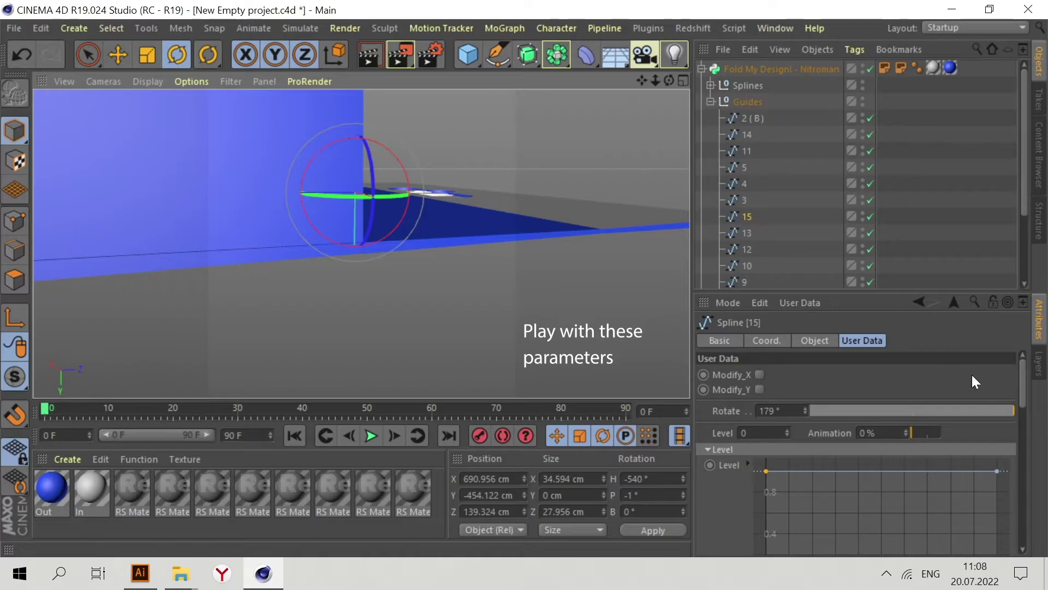
Flatten flap 15's Rotation curve at its maximum and set the second Rotation X value to -1°.
drag(1023, 380, 1024, 520)
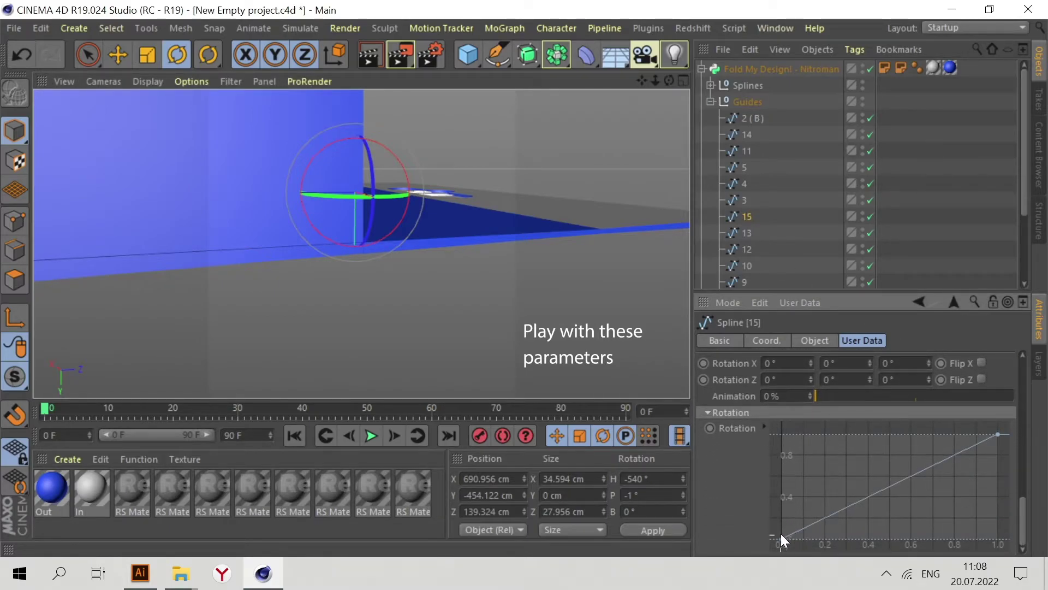
drag(781, 540, 780, 437)
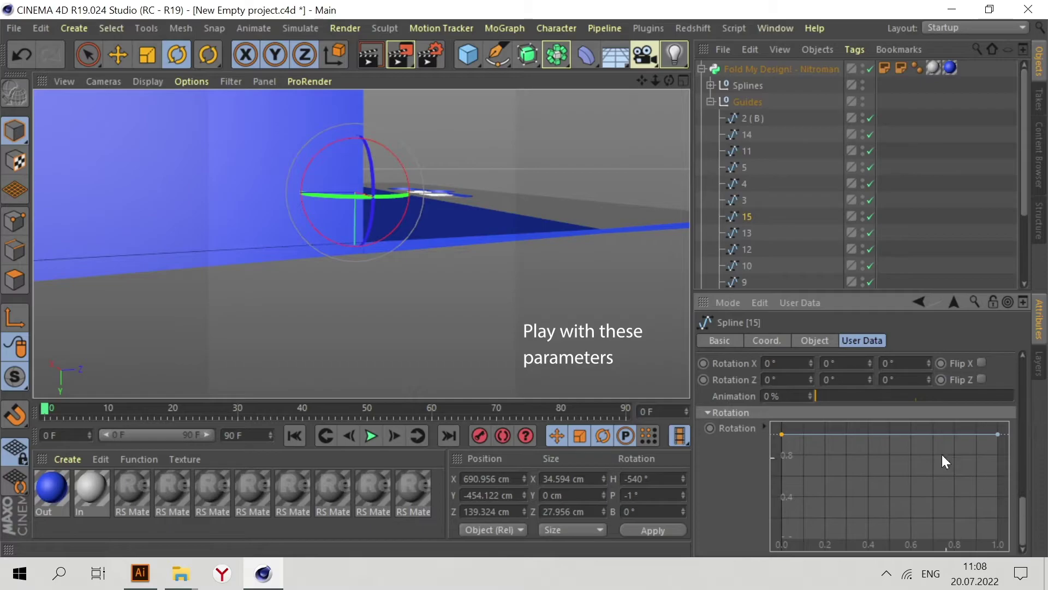
scroll(500, 252, up, 2)
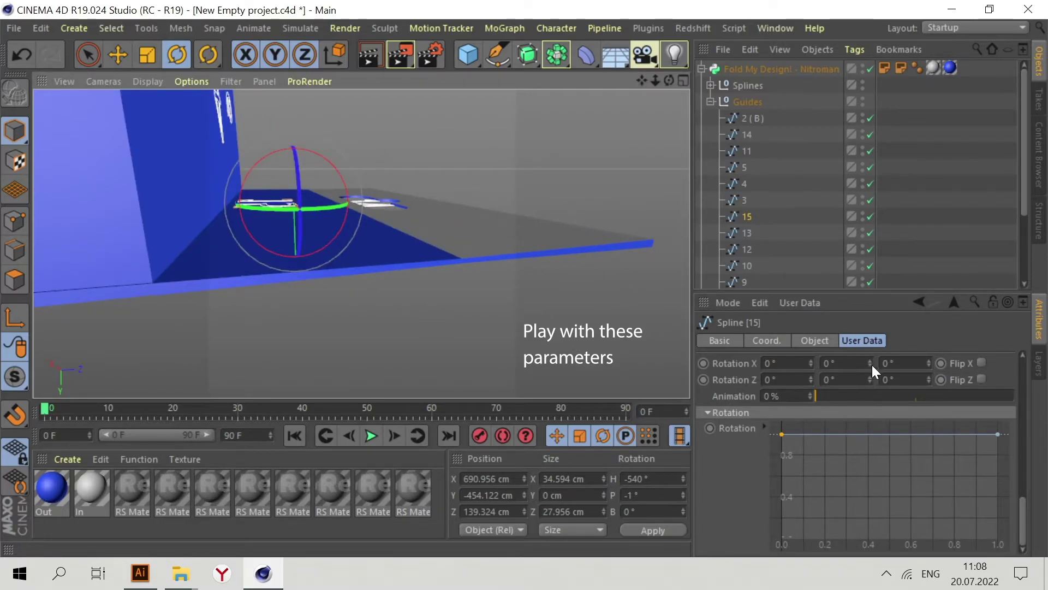
drag(872, 365, 827, 363)
text(1)
key(Return)
scroll(585, 185, down, 3)
scroll(273, 263, up, 2)
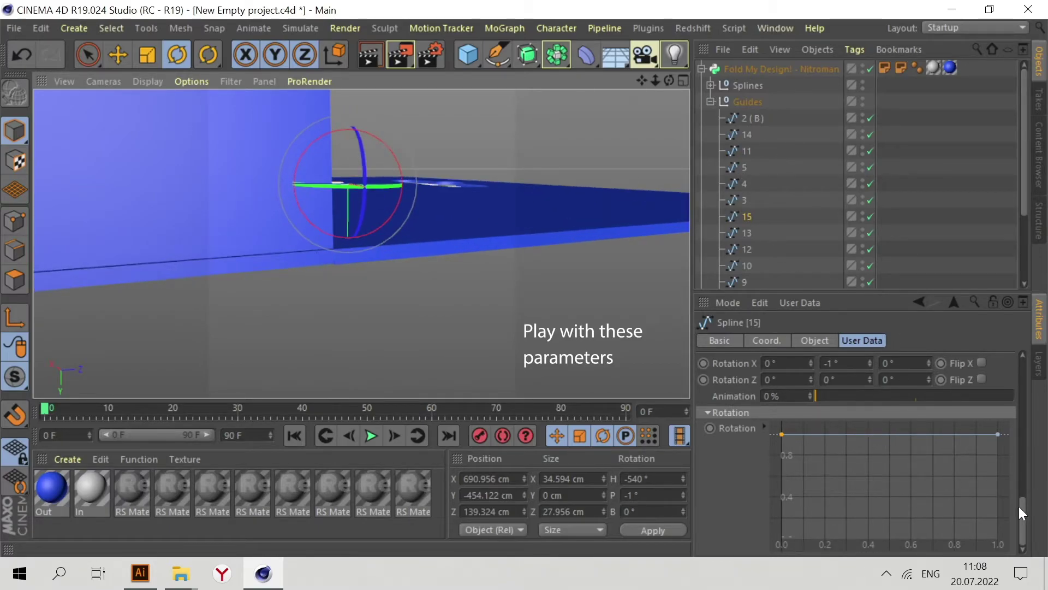
Try Rotate values of 178°, 179° and 178.5° on flap 15 to close the gap against flap 14.
drag(1019, 507, 1027, 367)
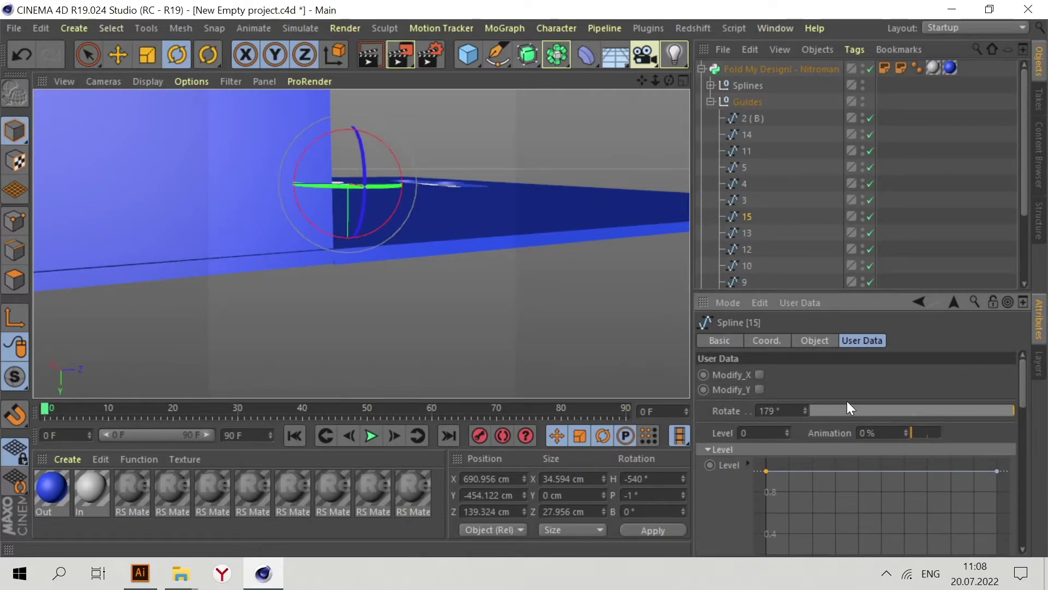
text(-1)
key(Return)
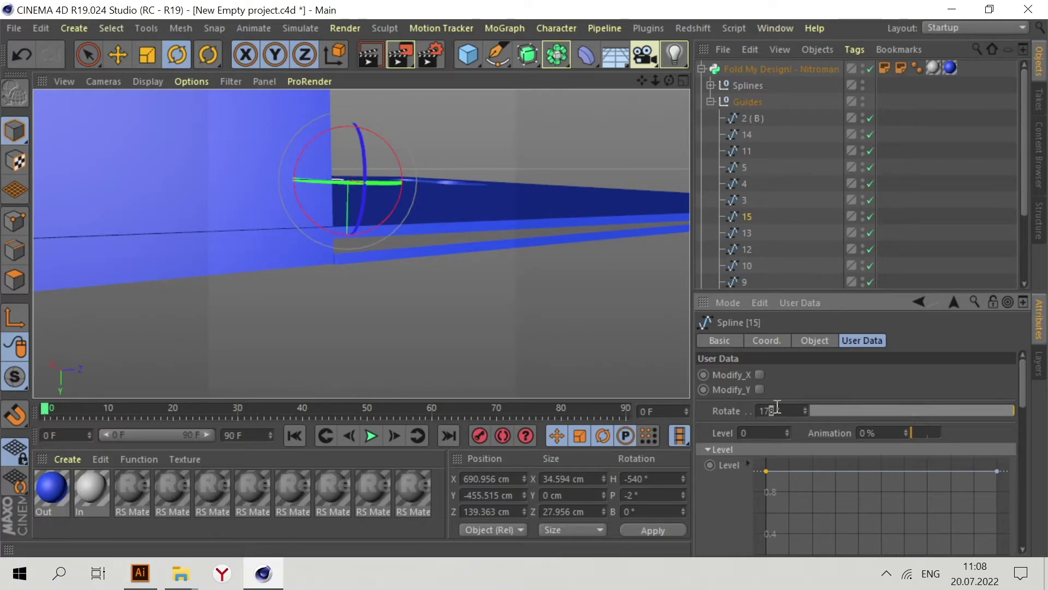
key(BackSpace)
text(9)
key(Return)
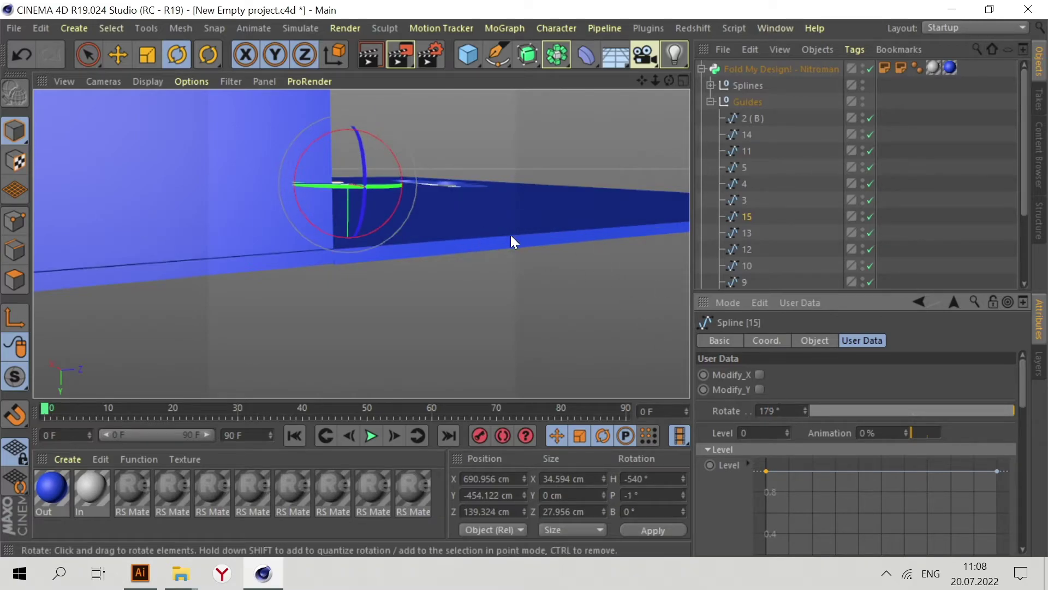
key(BackSpace)
text(8)
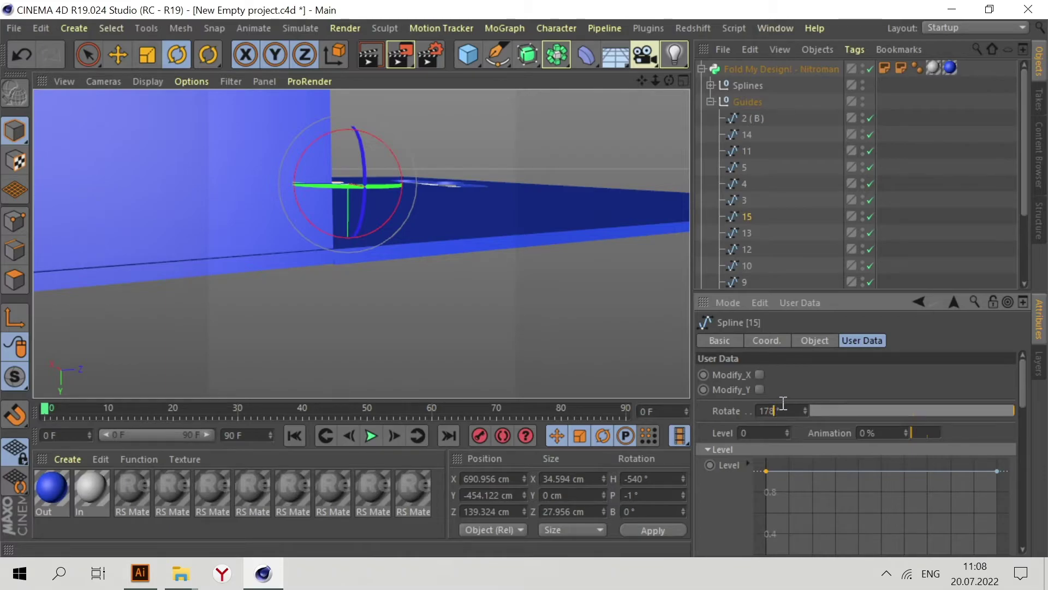
text(.5)
key(Return)
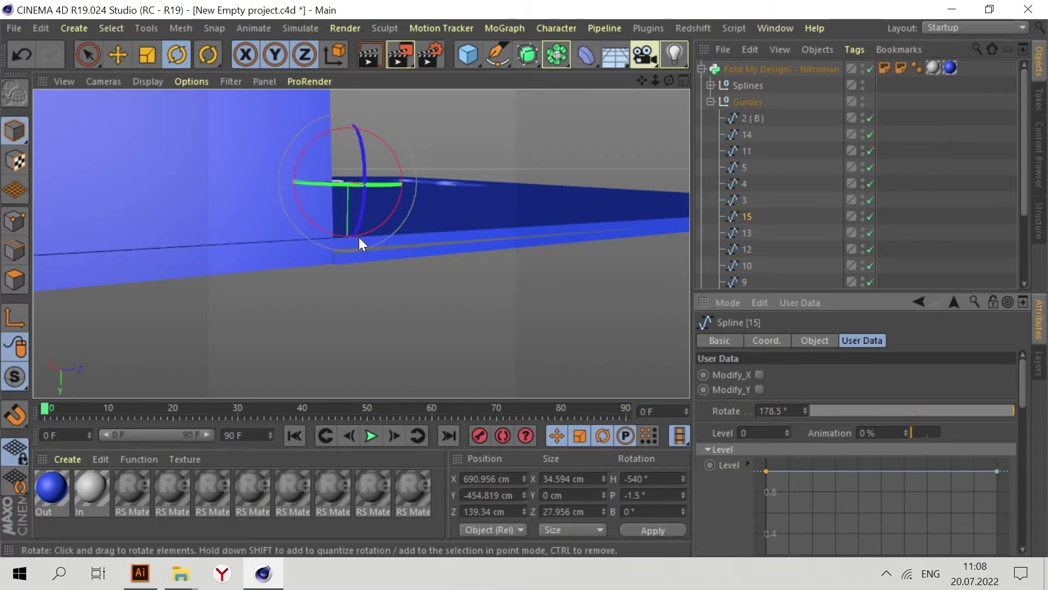
Set flap 15's Rotate value to 178.7° and check how its outer edge meets flap 14.
double_click(785, 407)
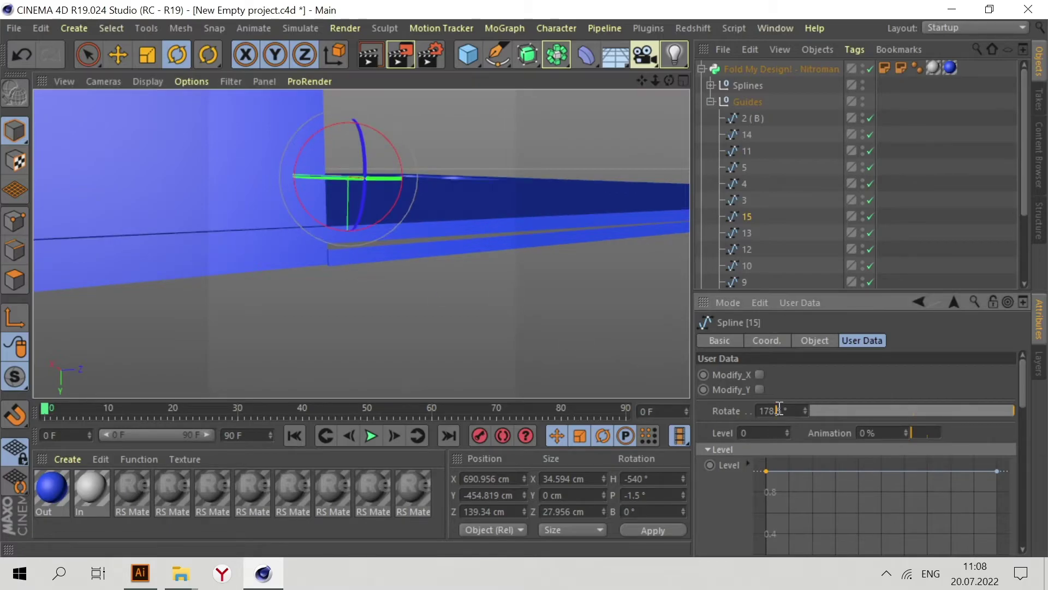
text(7)
key(Return)
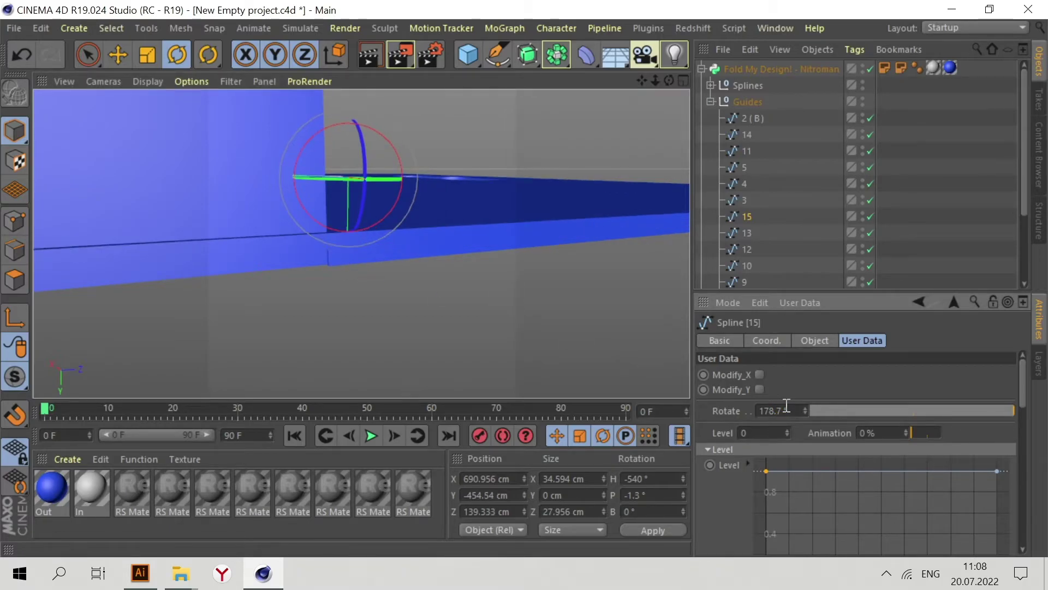
scroll(199, 240, down, 3)
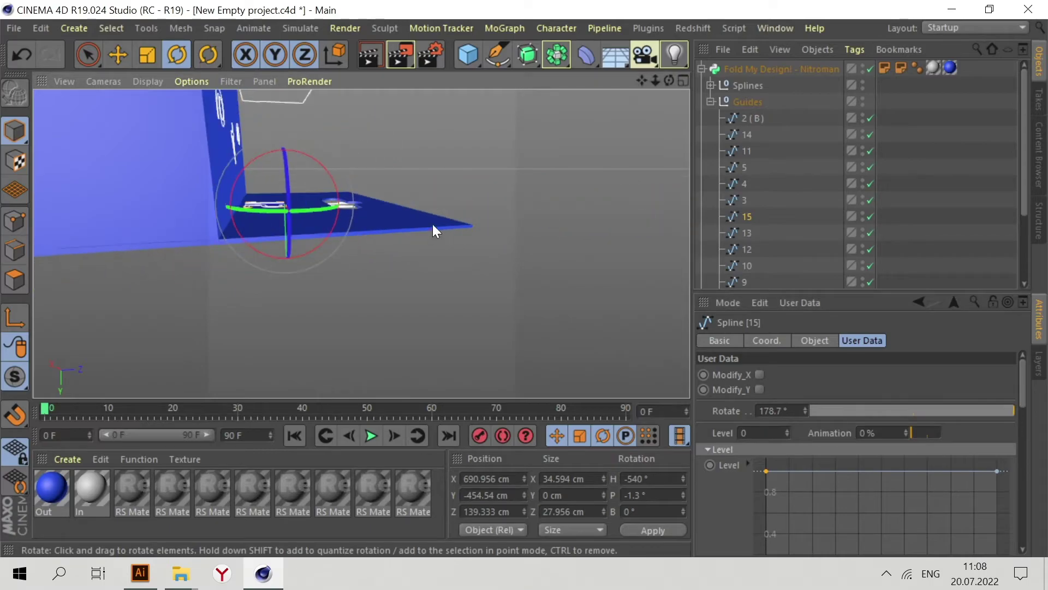
scroll(391, 227, up, 3)
scroll(459, 241, down, 2)
scroll(458, 238, up, 2)
scroll(458, 238, down, 2)
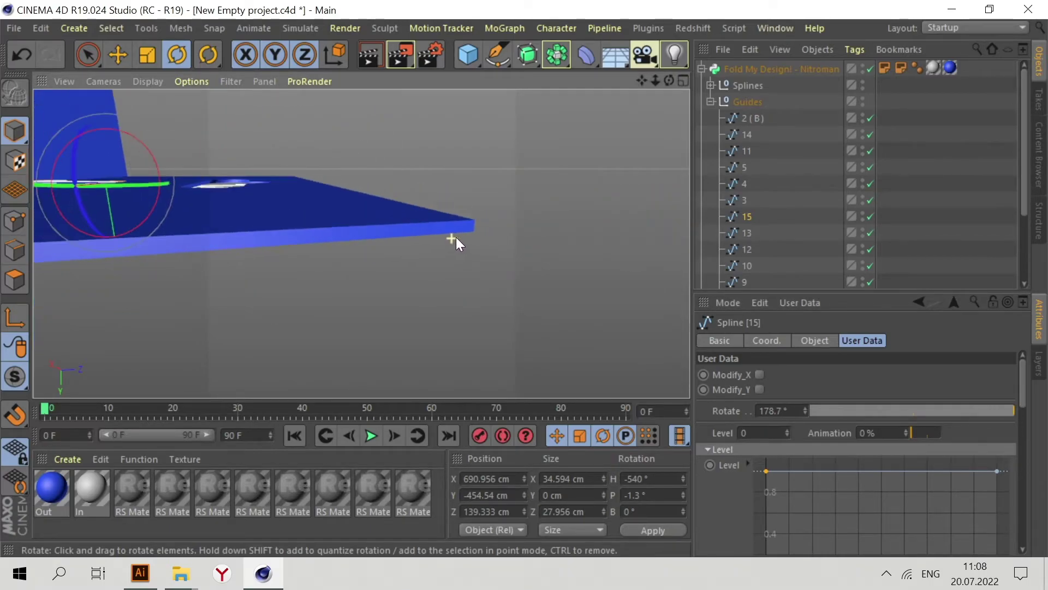
Clear the object selection and inspect the corner where the flap 14 and 15 panels meet the box's side panel.
drag(664, 80, 384, 300)
scroll(385, 300, down, 3)
scroll(352, 257, down, 2)
scroll(405, 208, up, 3)
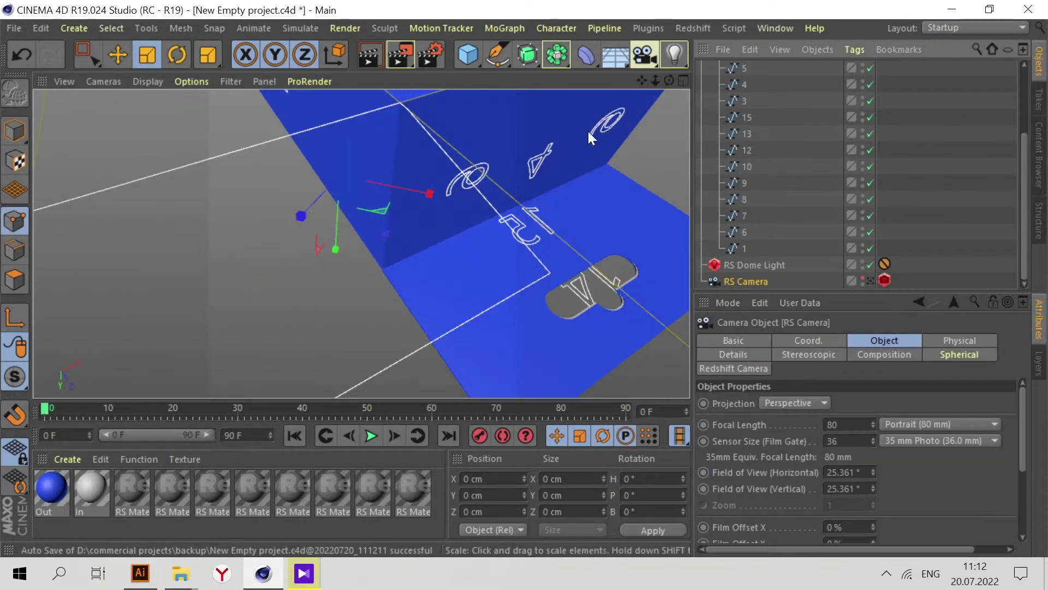
click(916, 93)
drag(671, 82, 650, 82)
scroll(379, 263, up, 3)
scroll(380, 263, up, 2)
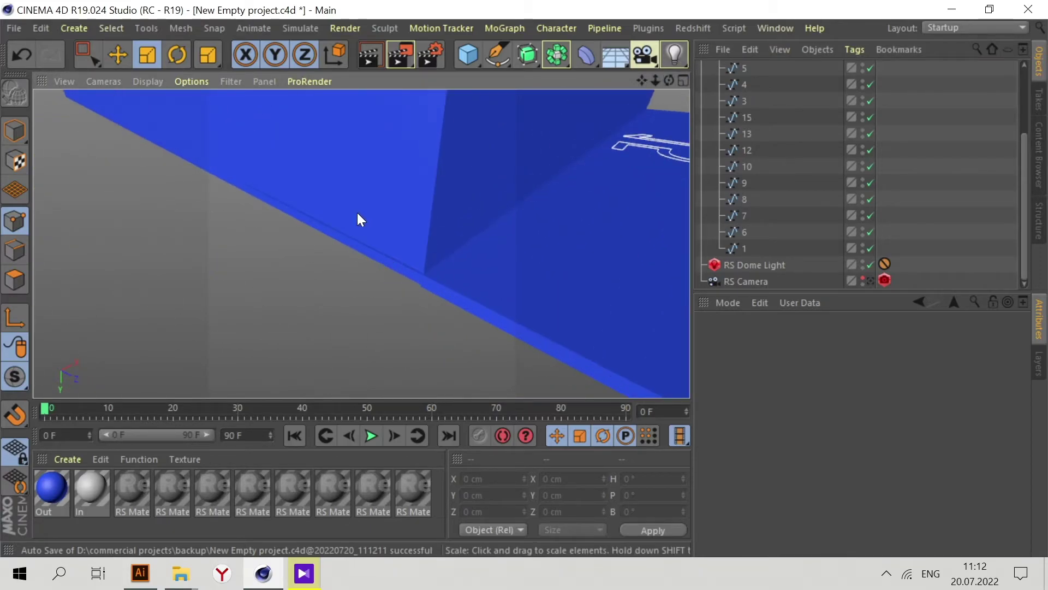
scroll(447, 257, down, 2)
scroll(952, 159, up, 4)
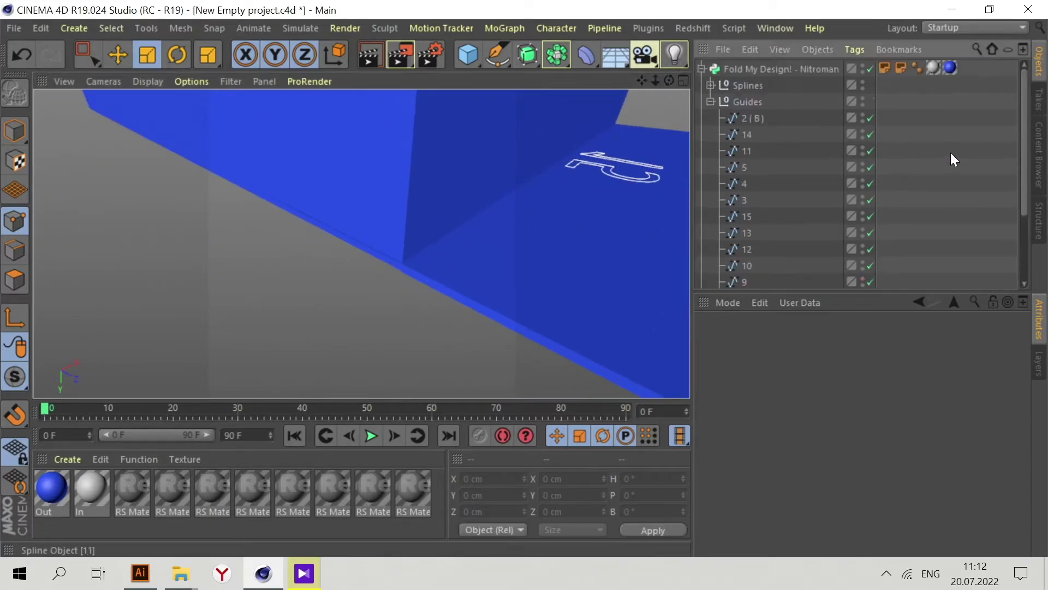
Collapse the Guides group and expand the Splines group of the Fold My Design! object, leaving nothing selected.
click(710, 101)
click(711, 85)
click(753, 86)
click(911, 101)
scroll(368, 224, down, 2)
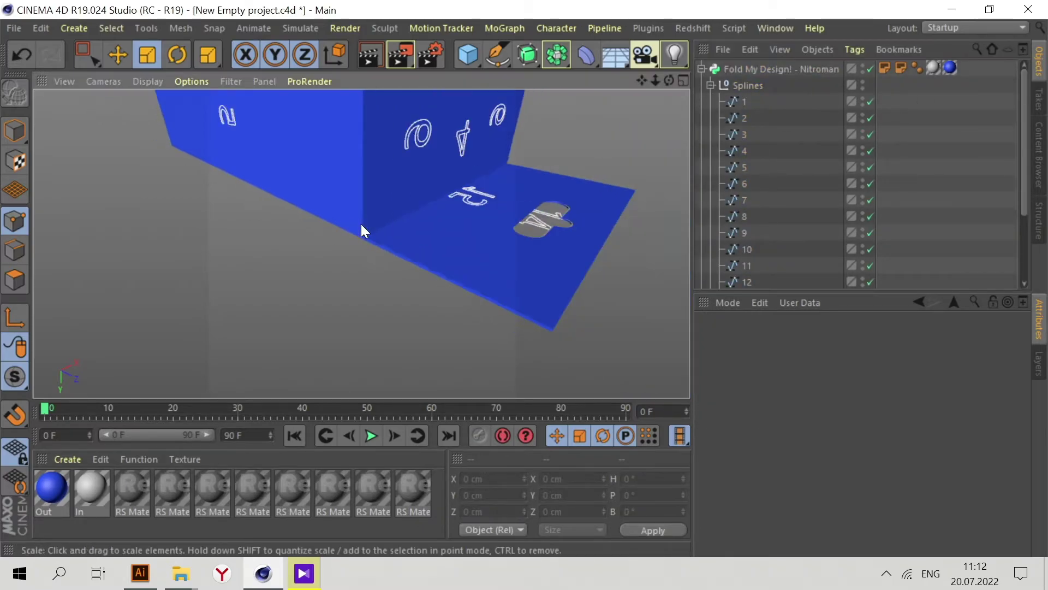
Check the flap's side edge against the box and select splines 14 and 15 together in the Splines group.
drag(670, 80, 522, 165)
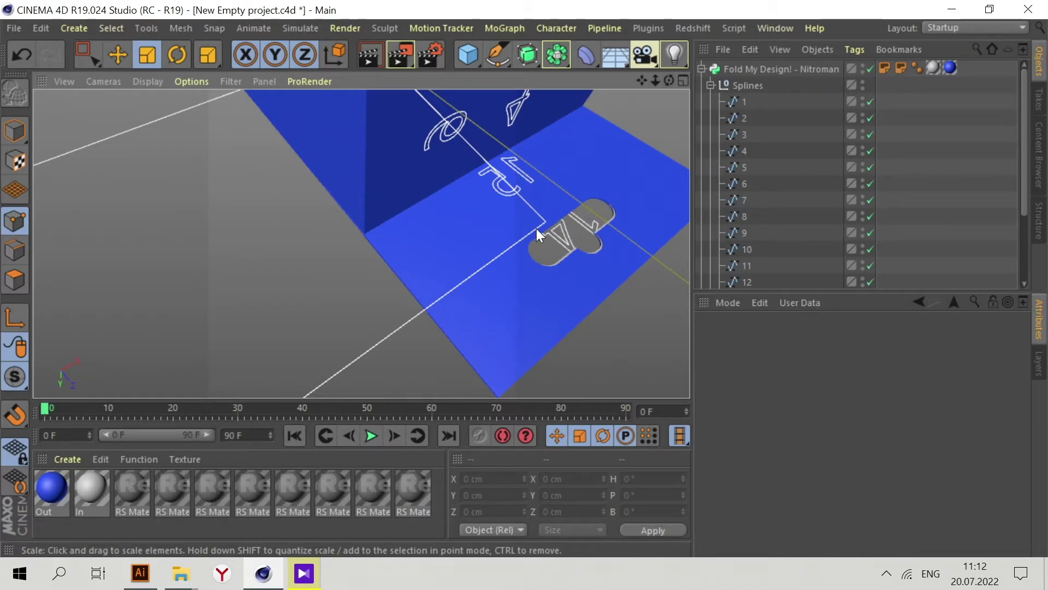
scroll(360, 228, up, 3)
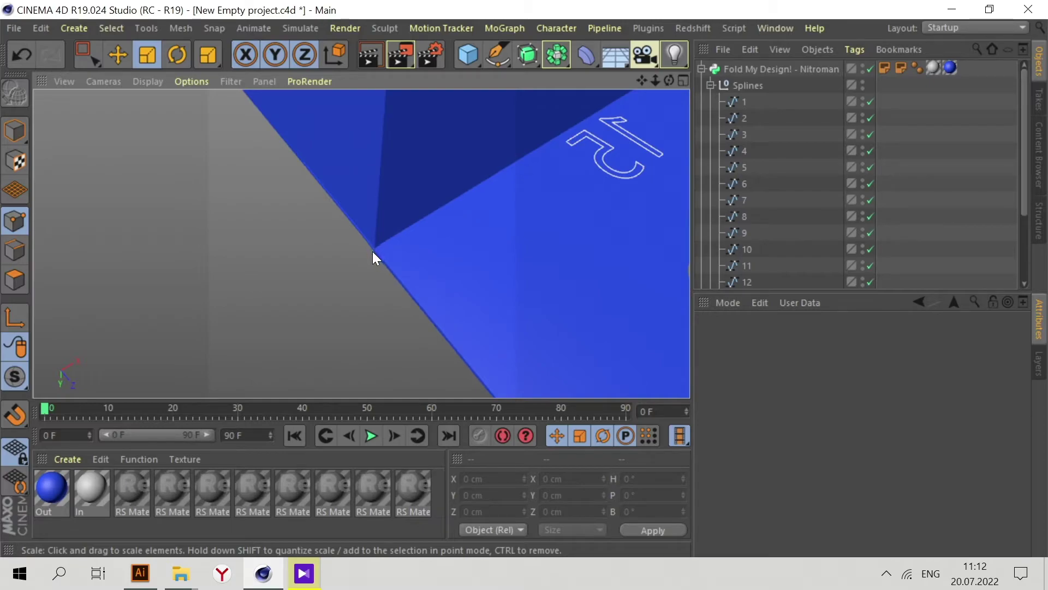
scroll(316, 182, down, 5)
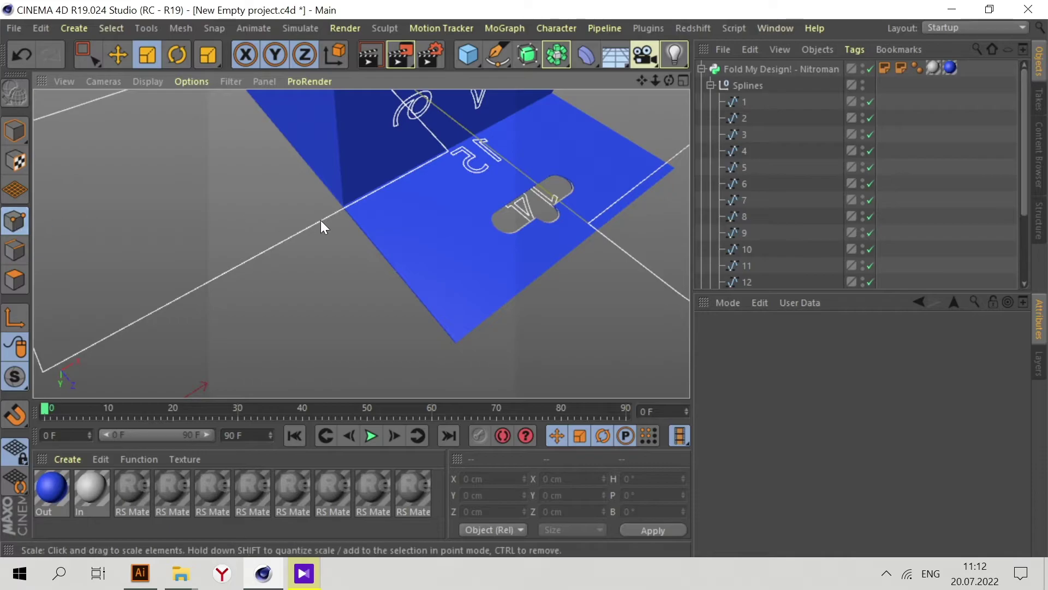
scroll(377, 234, down, 8)
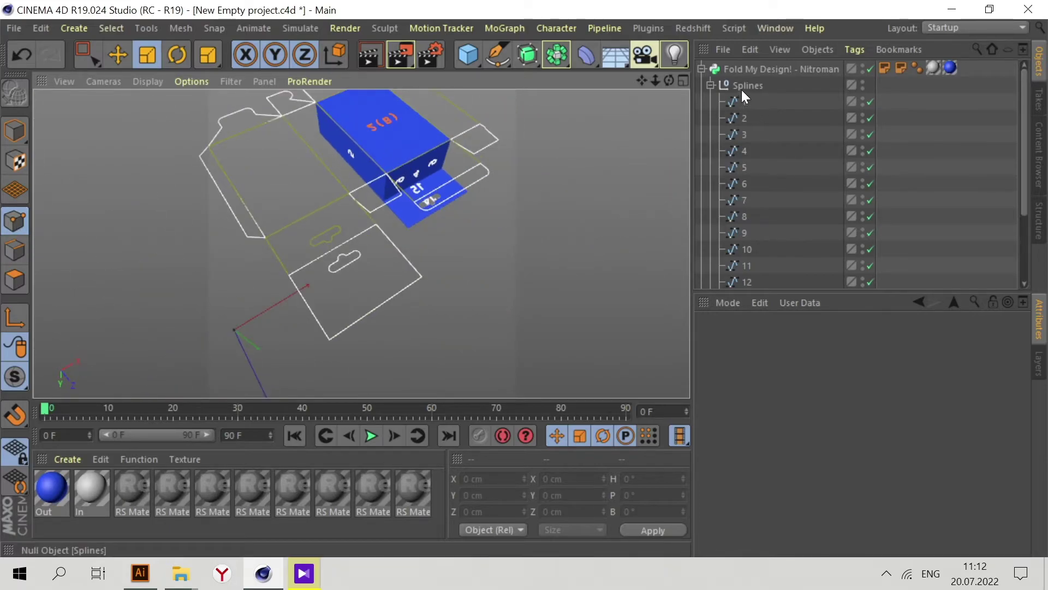
scroll(375, 238, up, 4)
scroll(756, 187, down, 3)
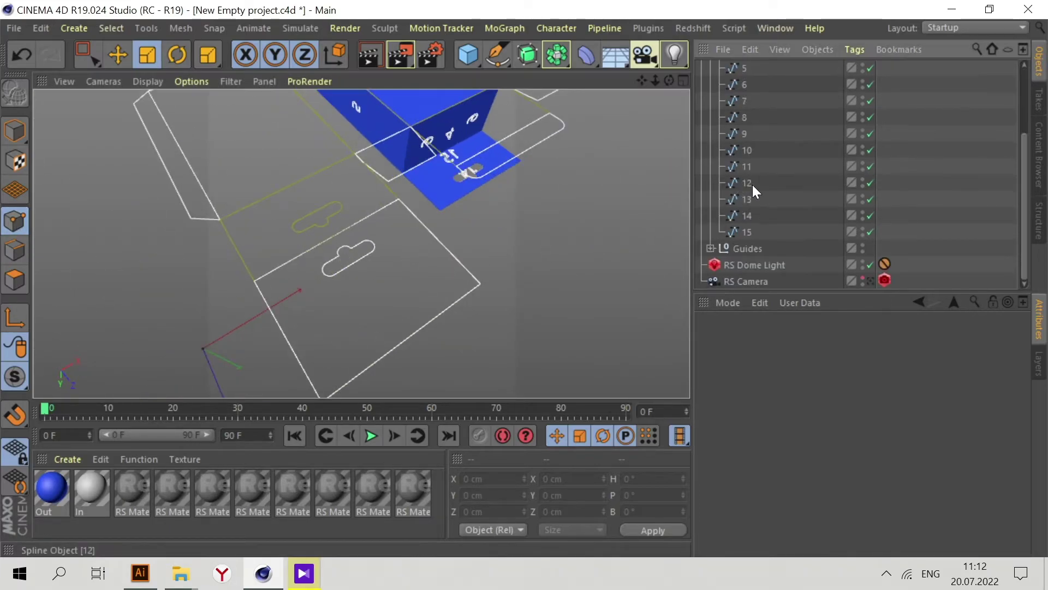
click(743, 215)
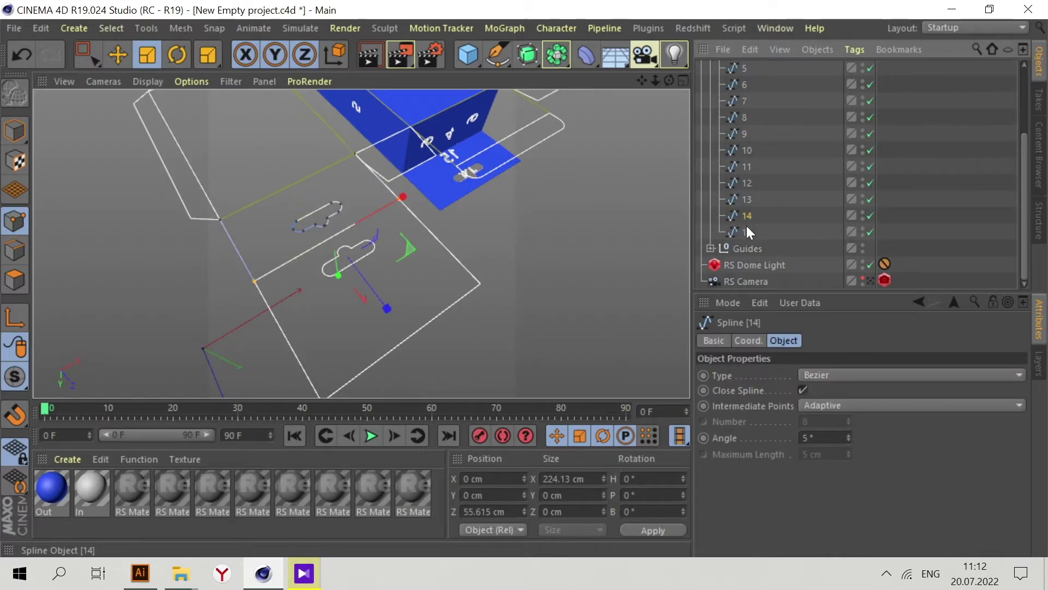
shift+click(747, 229)
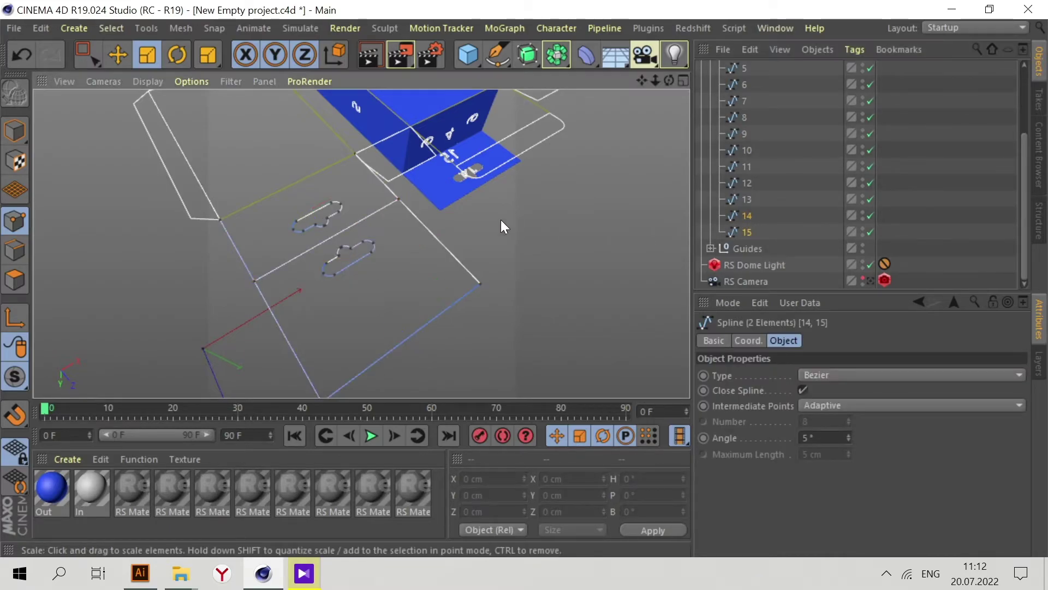
Select all points of splines 14 and 15 with Rectangle Selection, framing both flap outlines and their hang holes.
click(83, 50)
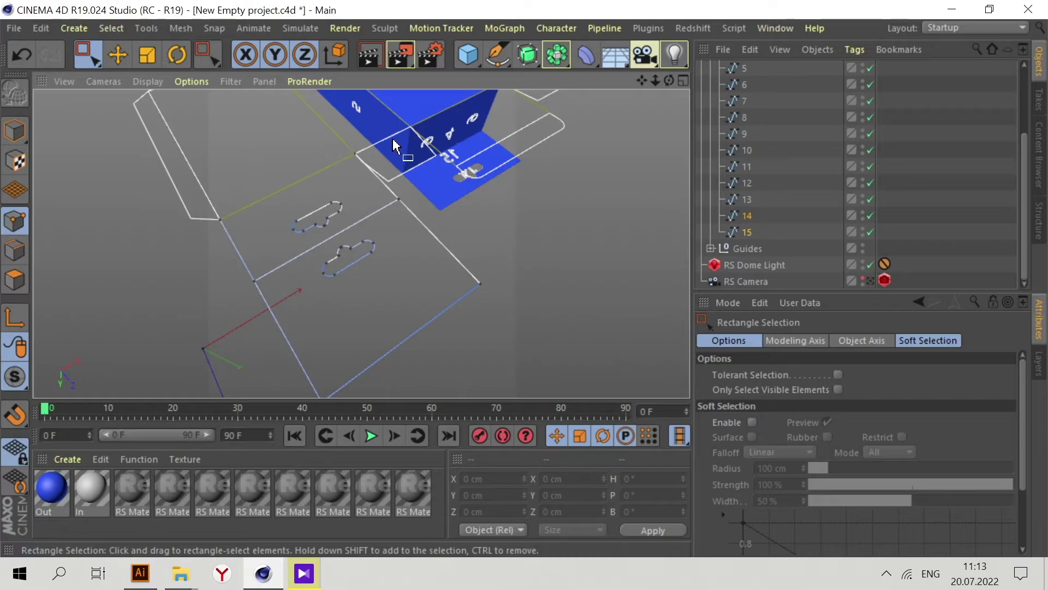
scroll(368, 175, down, 3)
drag(221, 171, 227, 176)
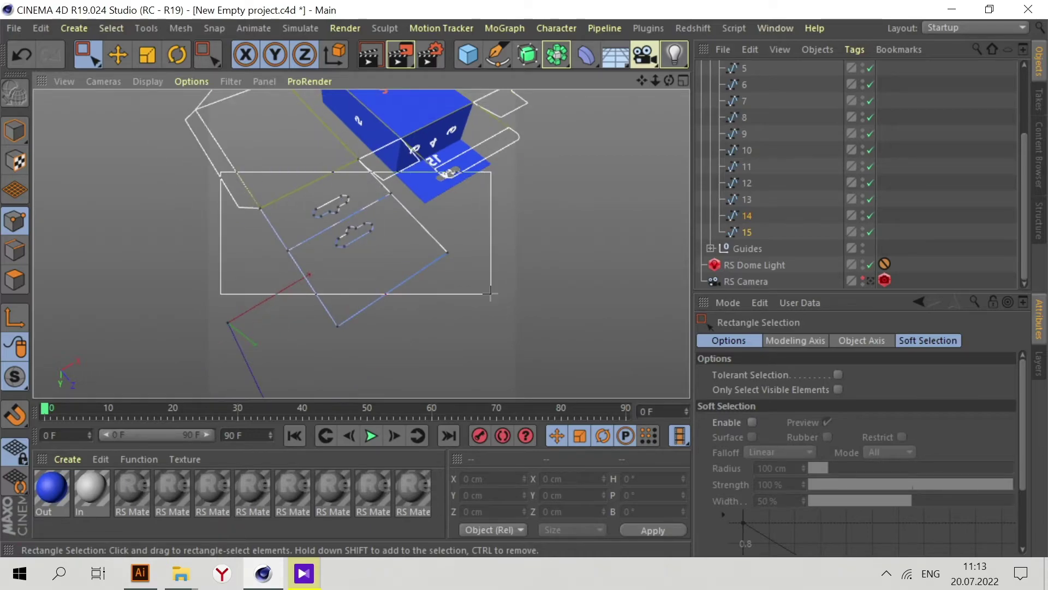
drag(491, 294, 487, 349)
scroll(359, 225, up, 5)
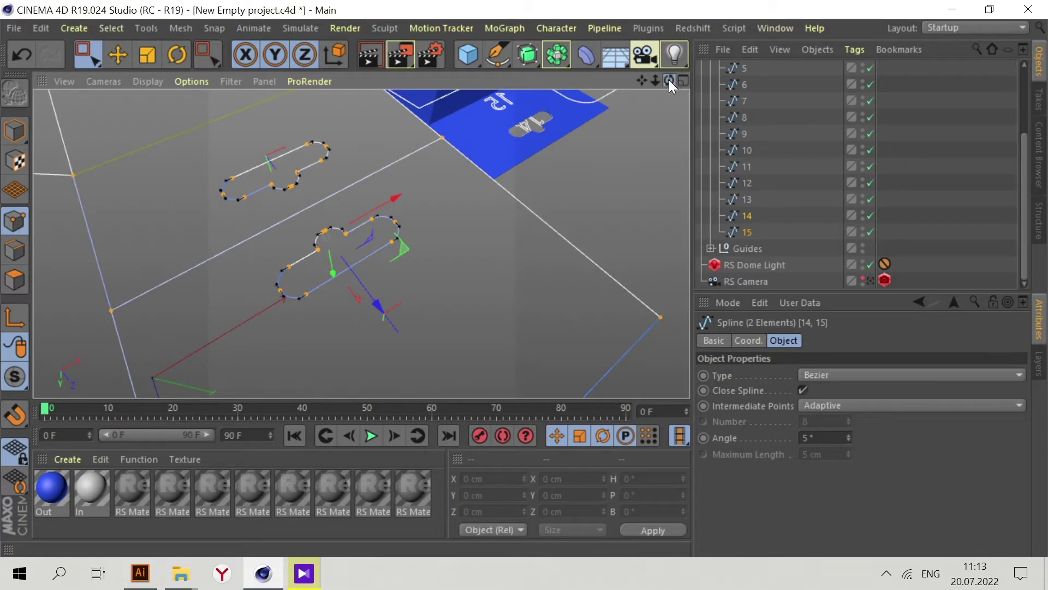
Remove the hang-hole points from the selection, keeping only the outer corner points of splines 14 and 15.
drag(669, 80, 710, 90)
drag(447, 178, 327, 365)
drag(433, 187, 323, 370)
ctrl+drag(271, 158, 170, 316)
scroll(313, 221, down, 4)
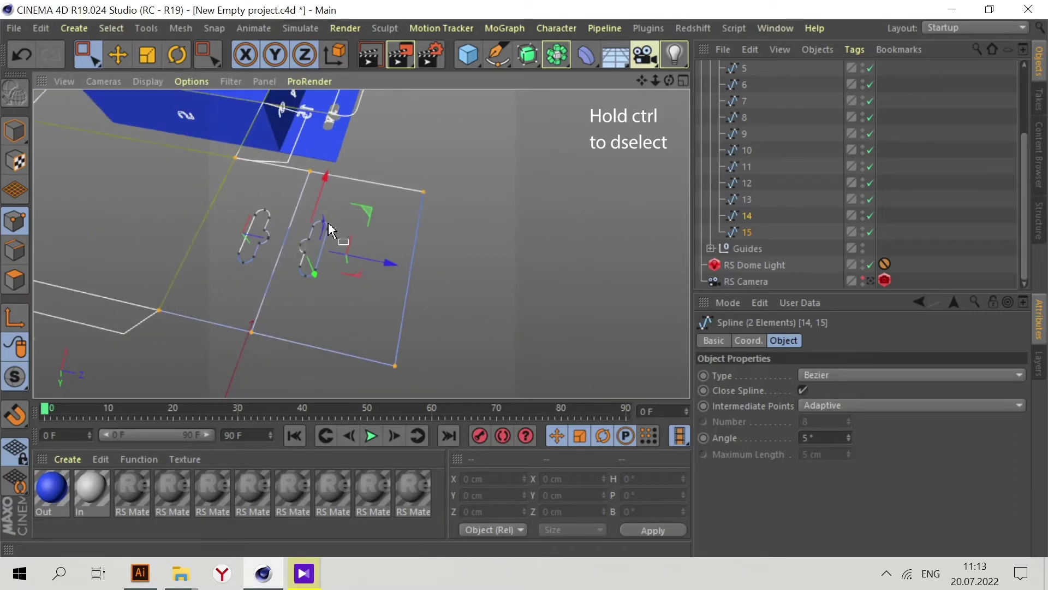
Scale the selected corner points of splines 14 and 15 slightly inward along the X axis.
drag(668, 80, 565, 64)
scroll(274, 150, up, 3)
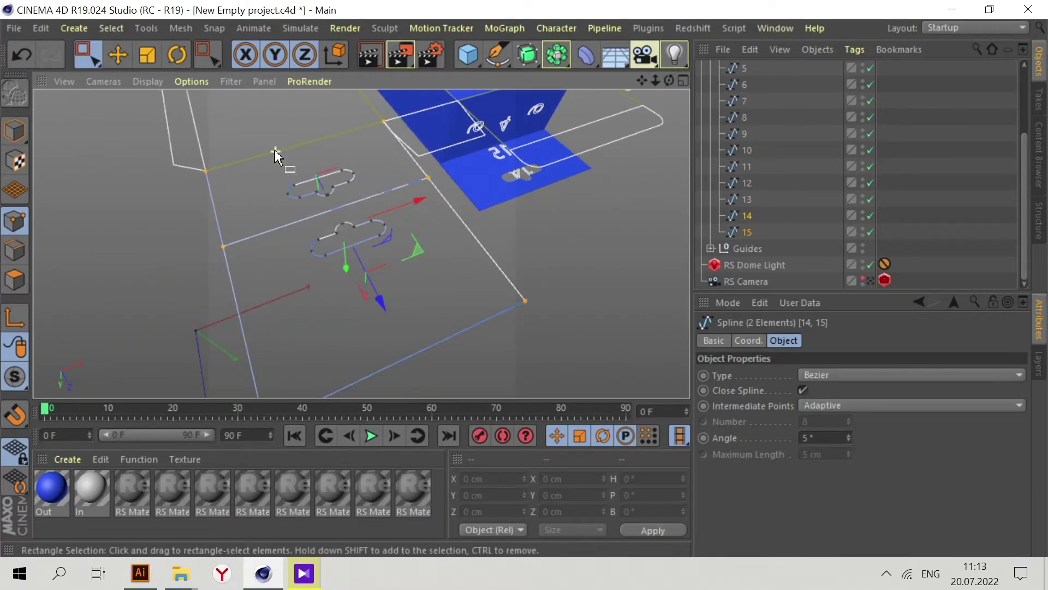
click(150, 51)
scroll(282, 178, up, 5)
scroll(391, 246, down, 2)
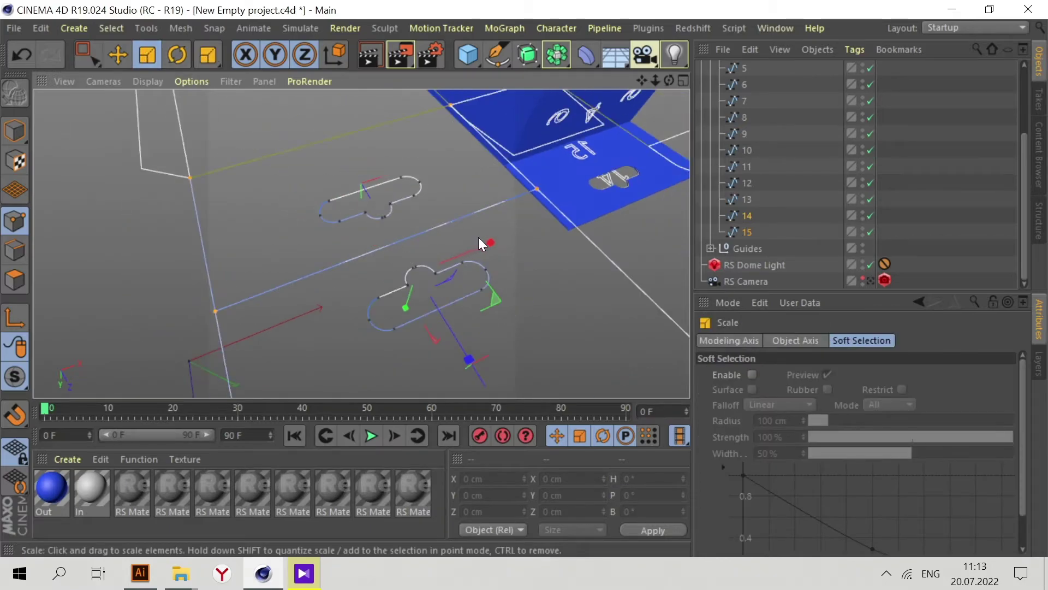
drag(486, 241, 446, 271)
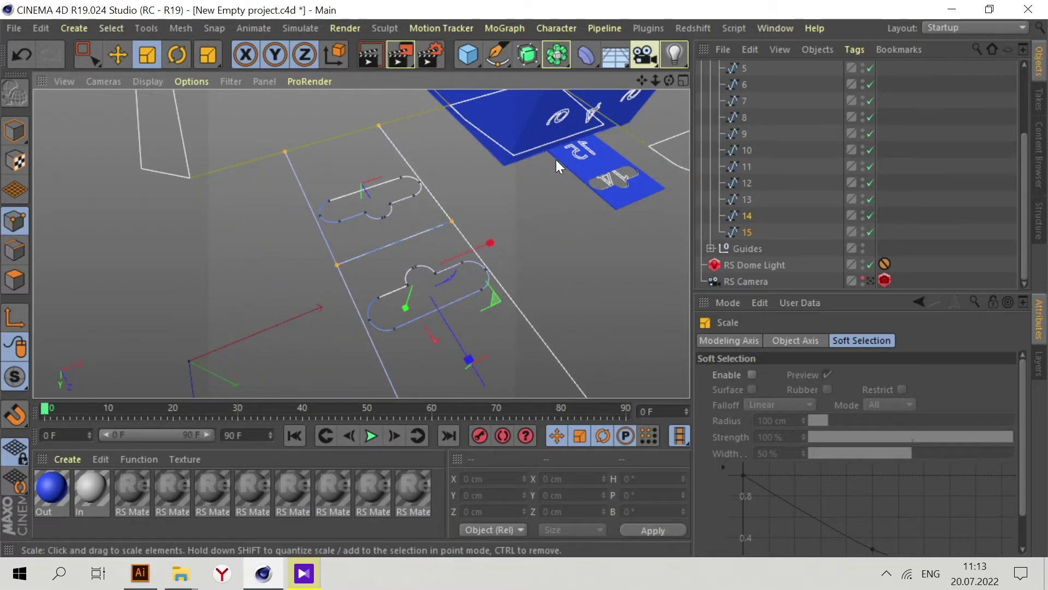
key(ctrl+z)
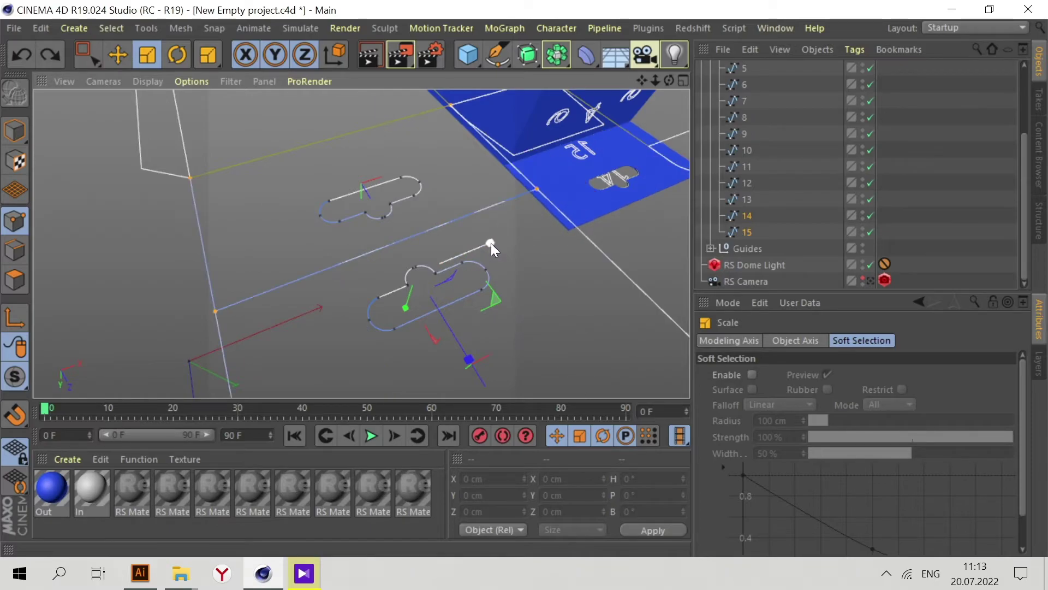
drag(489, 243, 490, 243)
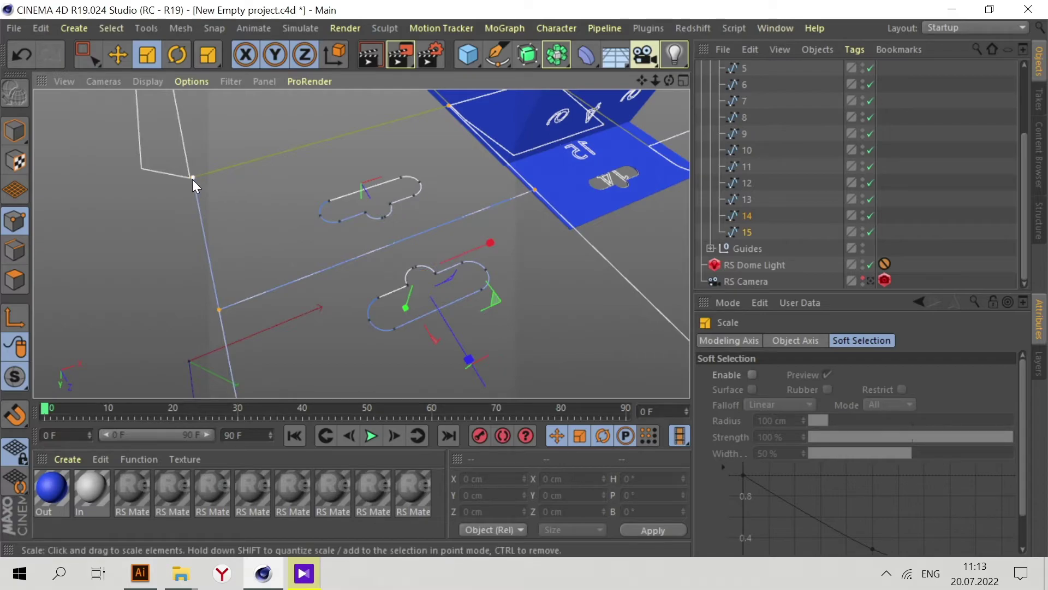
Inspect the side edge of the narrowed flaps where it meets the folded box's side panel.
scroll(191, 179, up, 4)
scroll(181, 186, down, 5)
scroll(480, 170, up, 5)
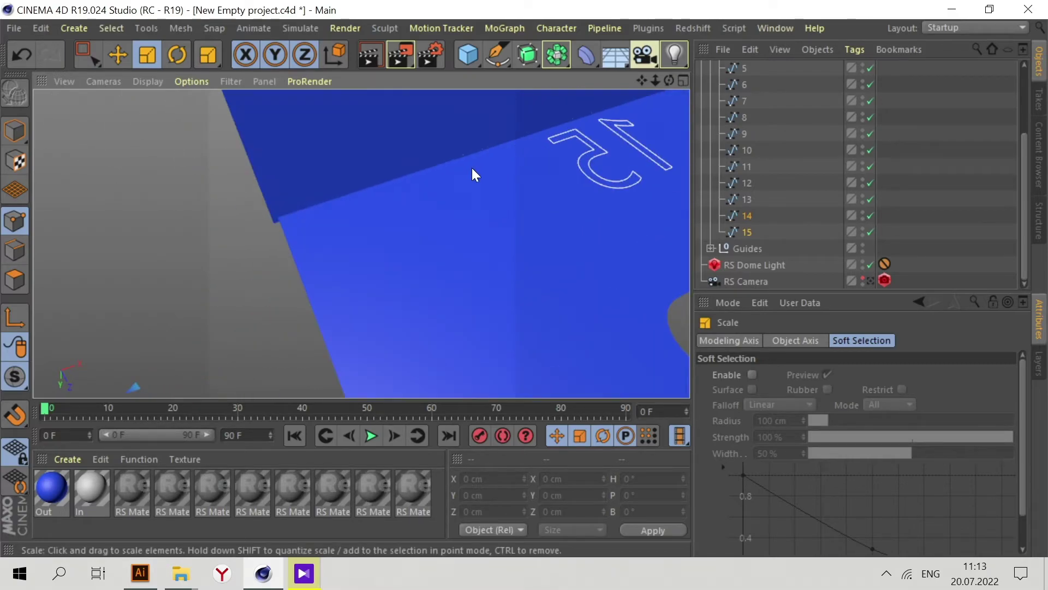
scroll(268, 227, up, 1)
scroll(306, 235, down, 5)
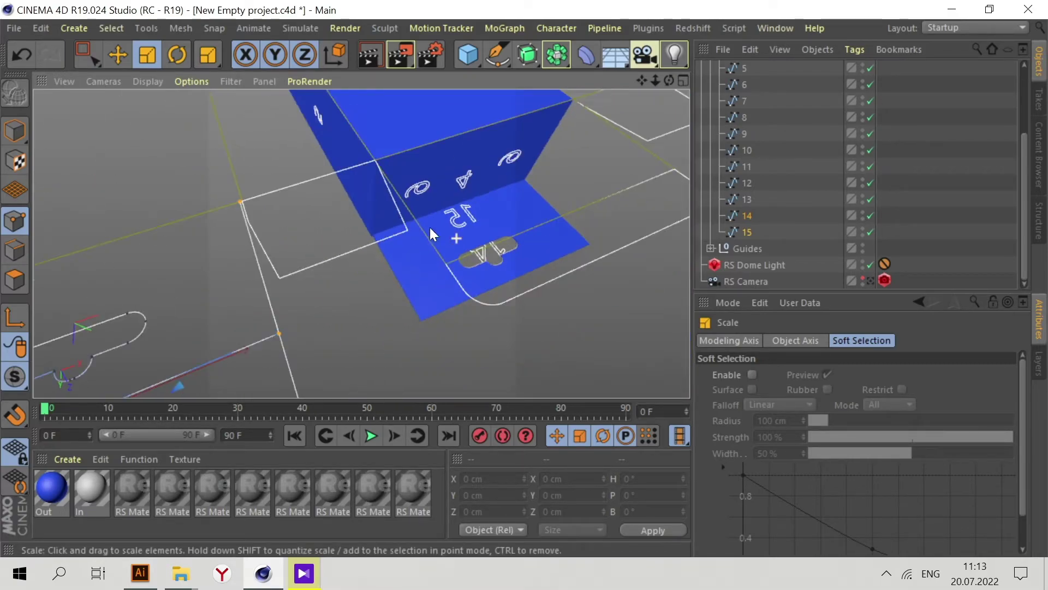
scroll(365, 231, up, 6)
scroll(345, 228, down, 4)
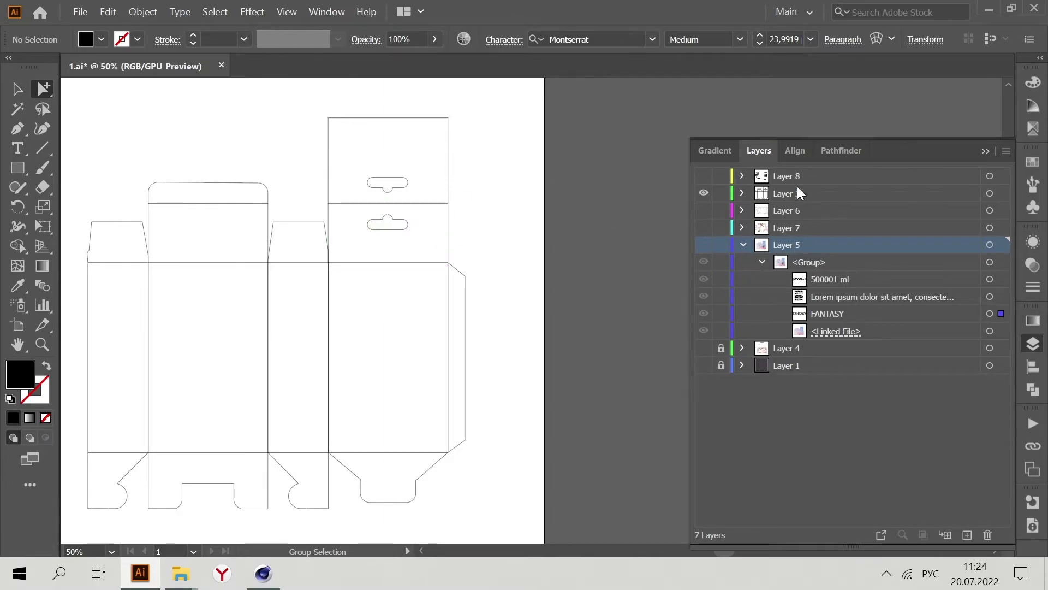
In Illustrator, make Layer 5 visible to show the FANTASY artwork under the box dieline.
click(706, 249)
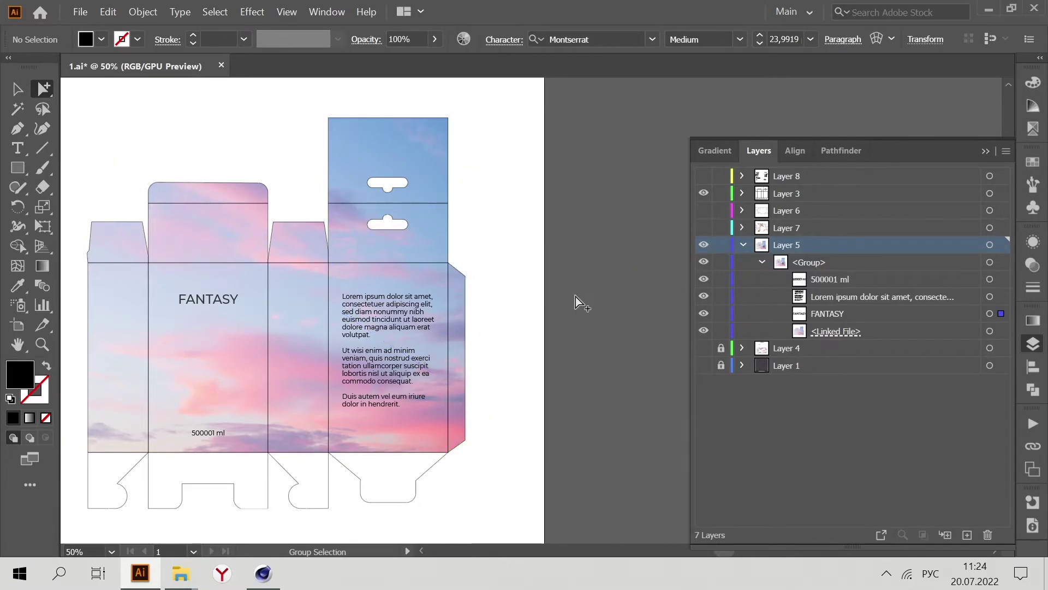
alt+scroll(576, 297, down, 2)
alt+scroll(575, 297, up, 1)
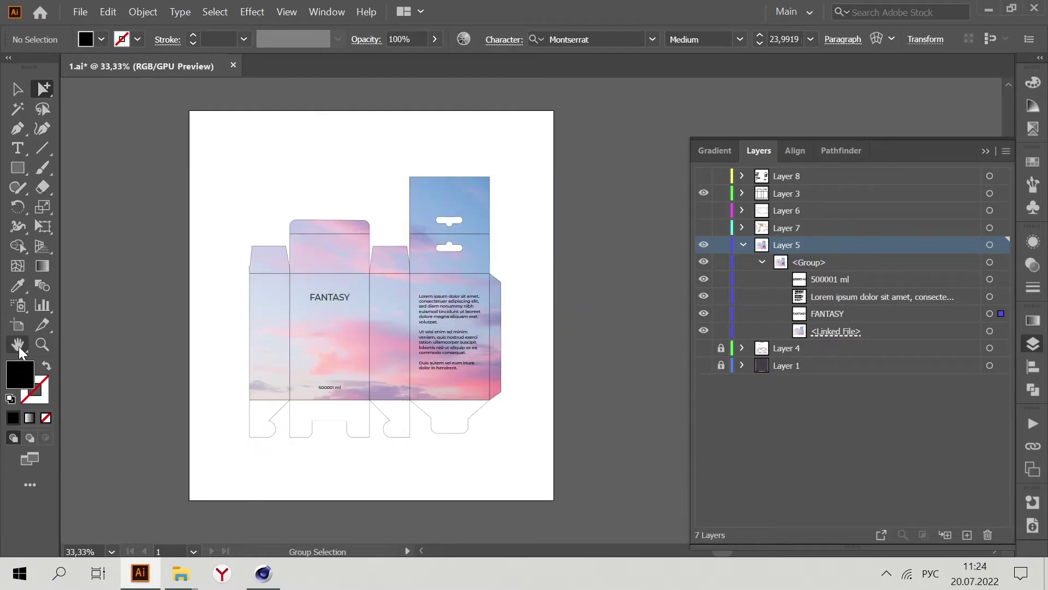
With the Artboard tool, trim the artboard's left edge to the dieline's leftmost point, making it about 854.93 px wide.
click(21, 325)
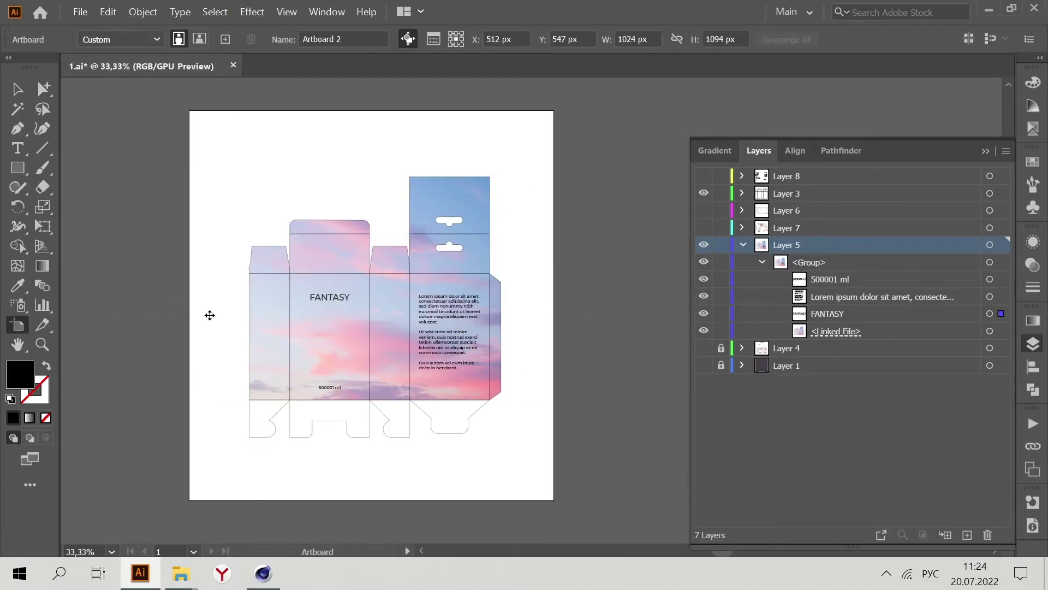
drag(188, 296, 290, 343)
alt+scroll(243, 302, up, 1)
alt+scroll(243, 302, up, 4)
alt+scroll(199, 318, down, 4)
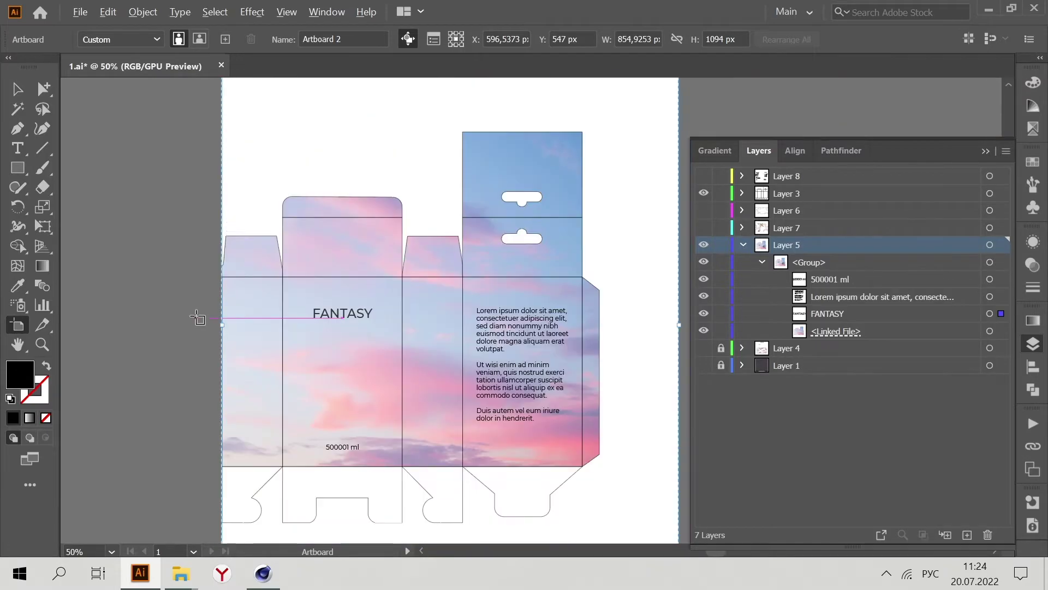
alt+scroll(221, 264, up, 9)
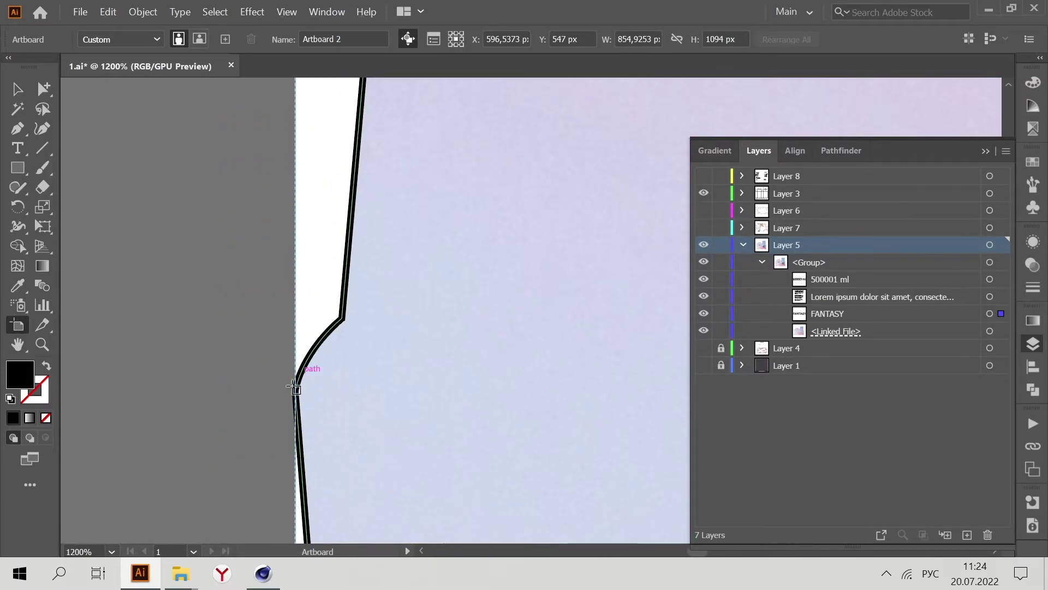
alt+scroll(300, 398, down, 9)
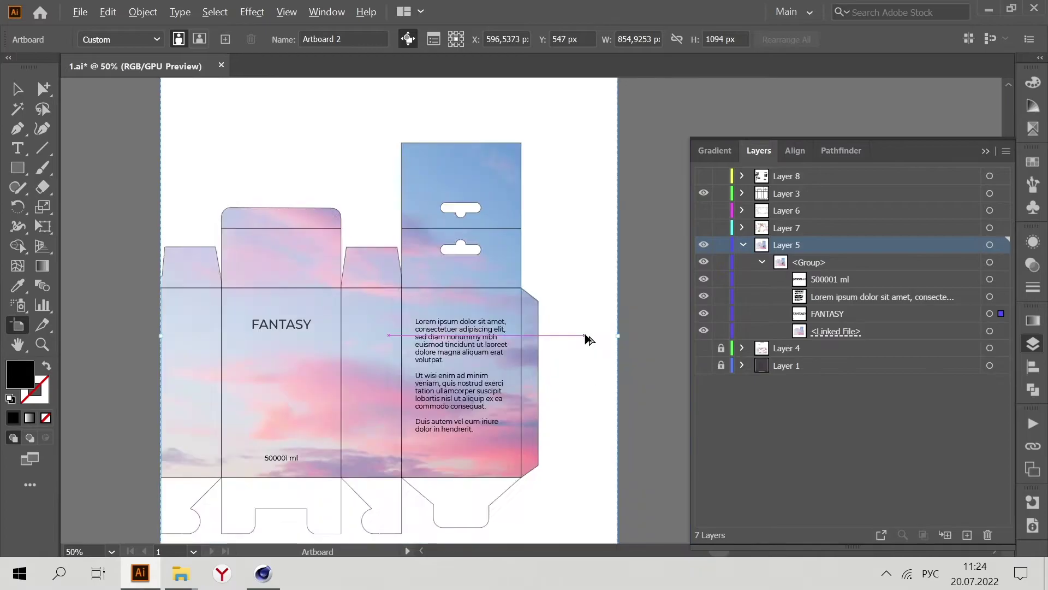
Trim the artboard's right edge to the outer edge of the glue flap, making it about 707.19 px wide.
alt+scroll(590, 340, up, 4)
alt+scroll(501, 319, down, 4)
alt+scroll(600, 322, up, 4)
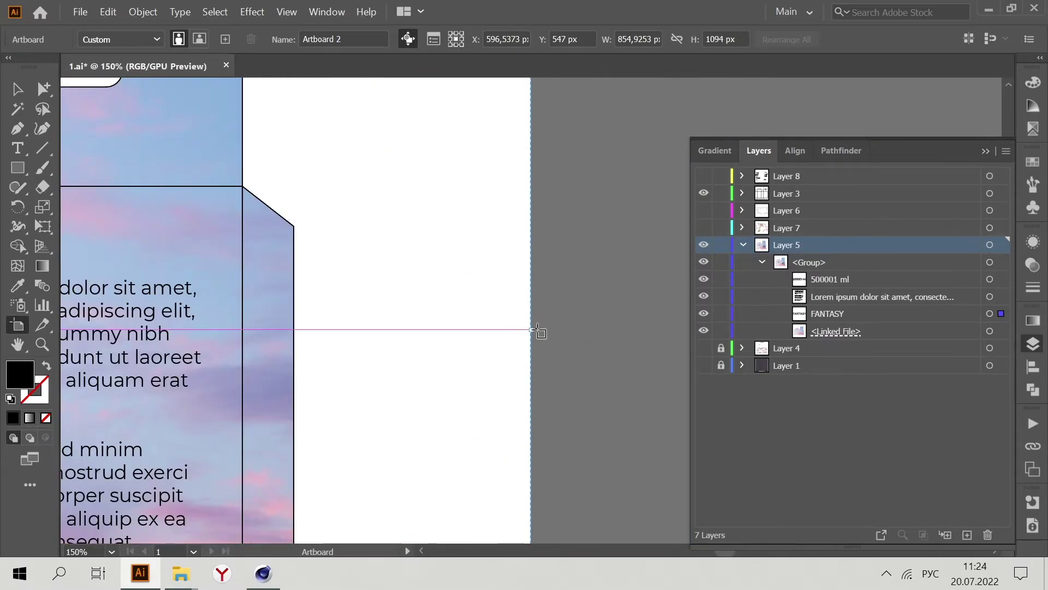
drag(533, 332, 294, 330)
alt+scroll(488, 326, down, 4)
alt+scroll(415, 218, up, 2)
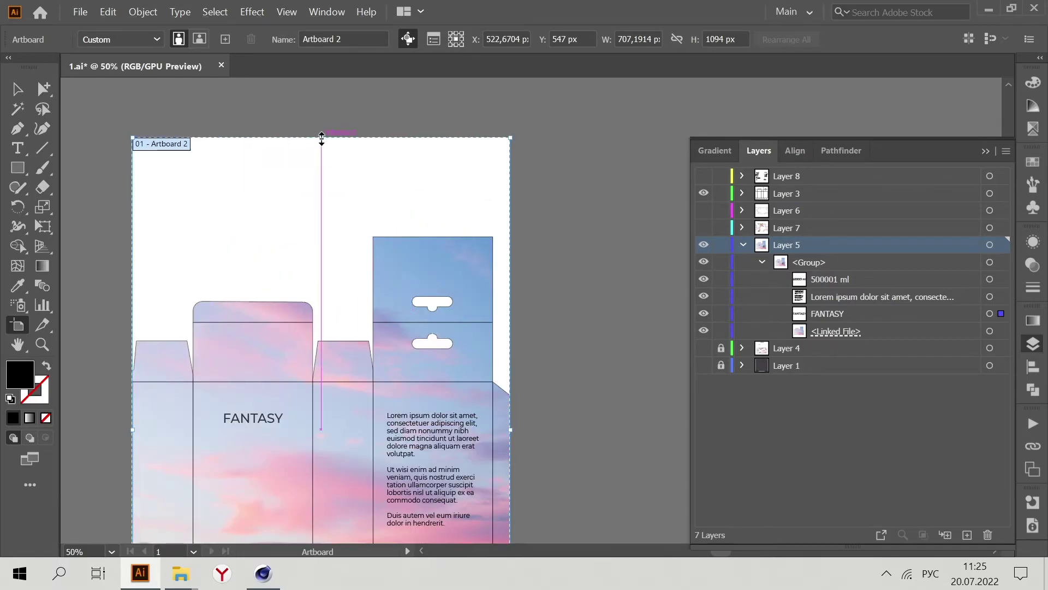
Trim the artboard's top edge to the top of the hang tab, making it about 907.16 px high.
drag(319, 138, 311, 236)
alt+scroll(410, 163, down, 3)
alt+scroll(391, 339, up, 4)
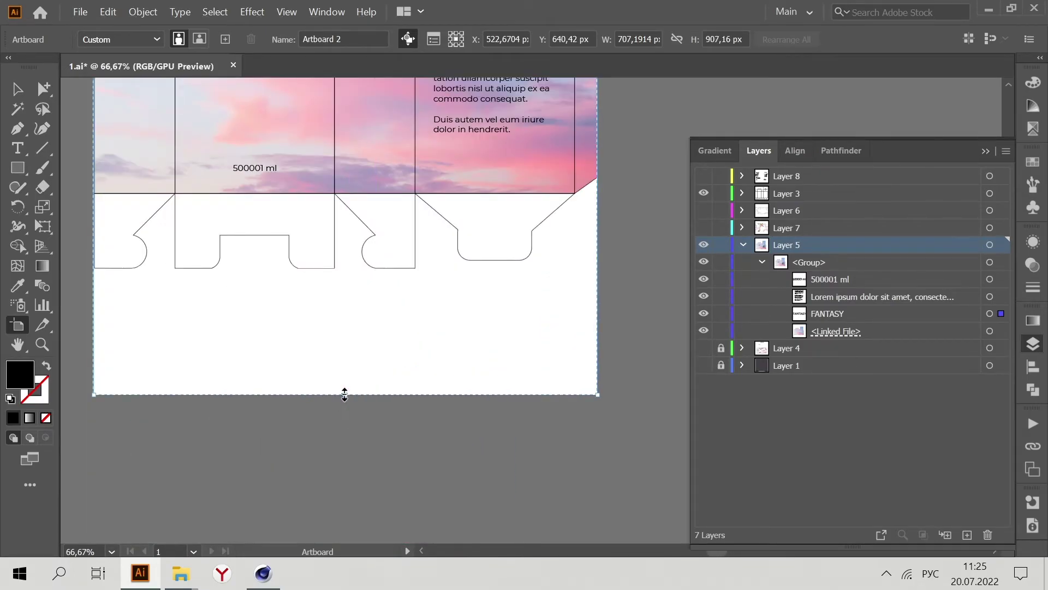
Trim the artboard's bottom edge to the bottom flaps, making it about 730.37 px high, and leave artboard editing with the Group Selection tool.
drag(344, 393, 346, 268)
alt+scroll(269, 251, up, 3)
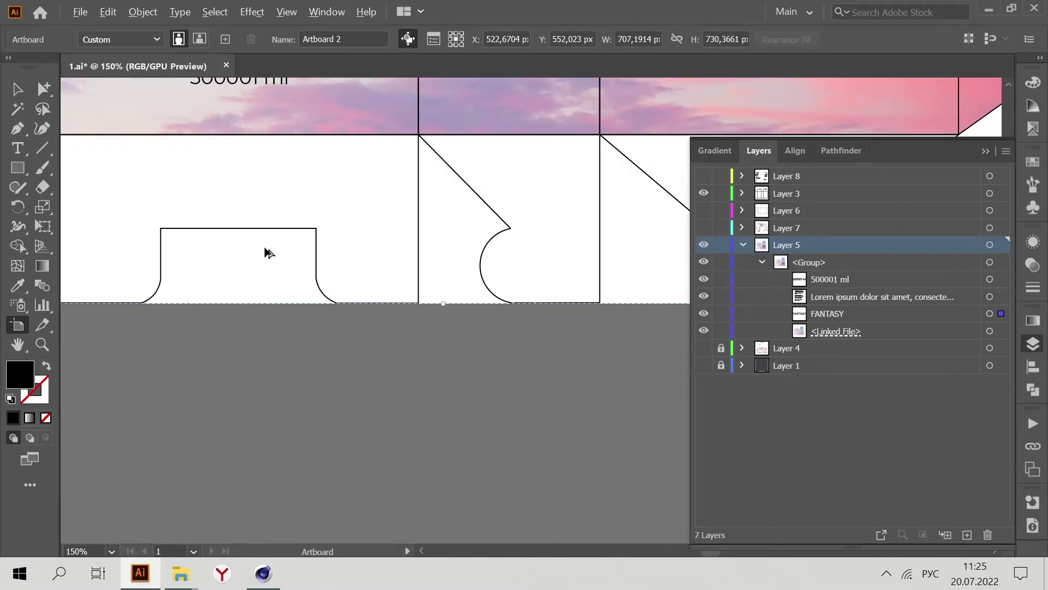
alt+scroll(293, 337, down, 2)
click(43, 87)
click(77, 102)
click(347, 421)
alt+scroll(347, 383, down, 2)
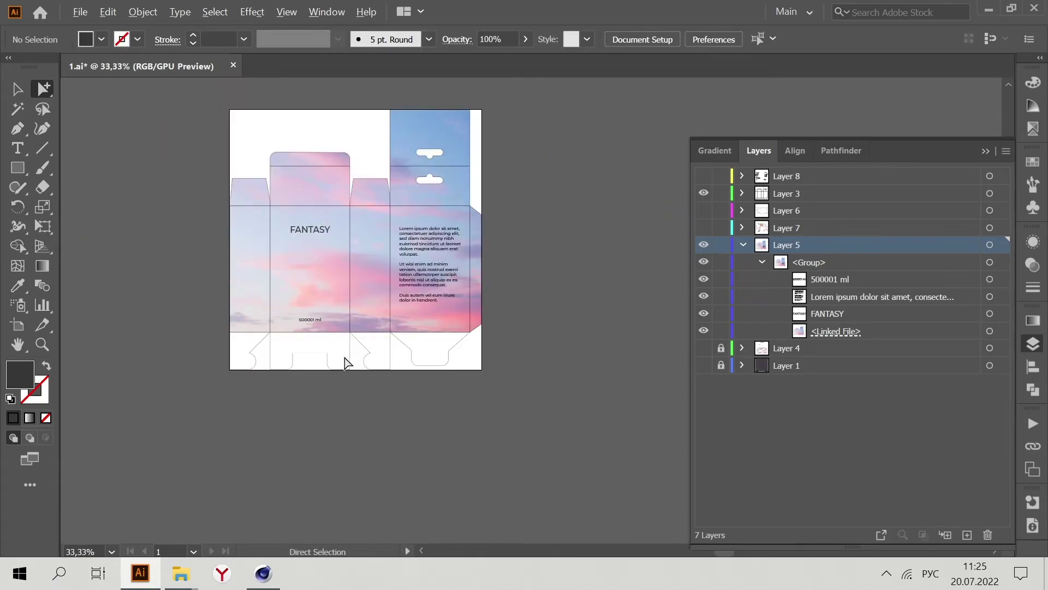
alt+scroll(347, 327, up, 1)
alt+scroll(375, 337, down, 1)
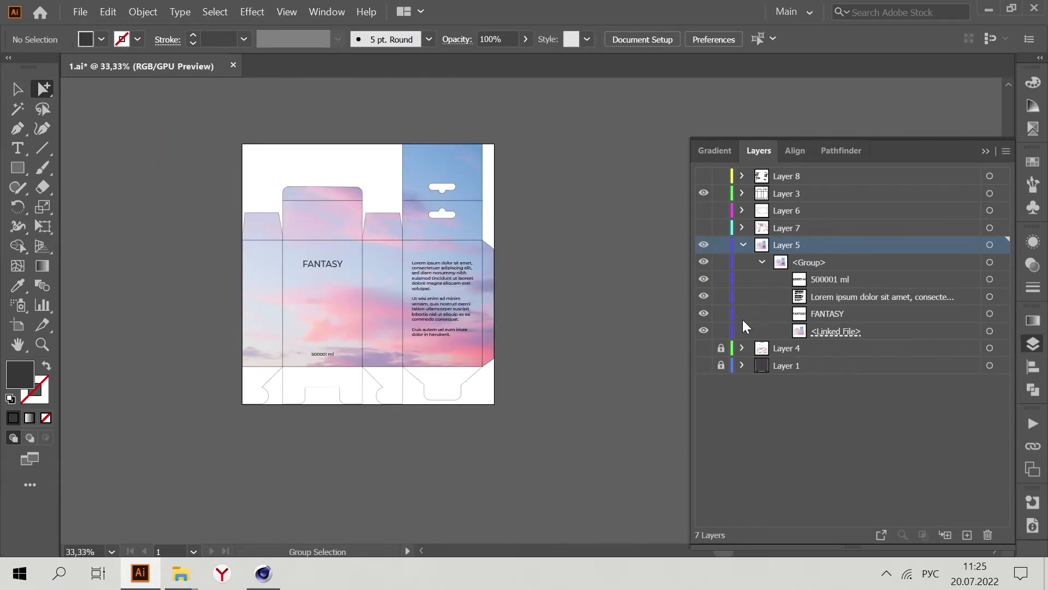
Hide Layer 3, save the artwork for web as maximum-quality JPEG 1.jpg over the existing file, and switch to Cinema 4D.
click(705, 194)
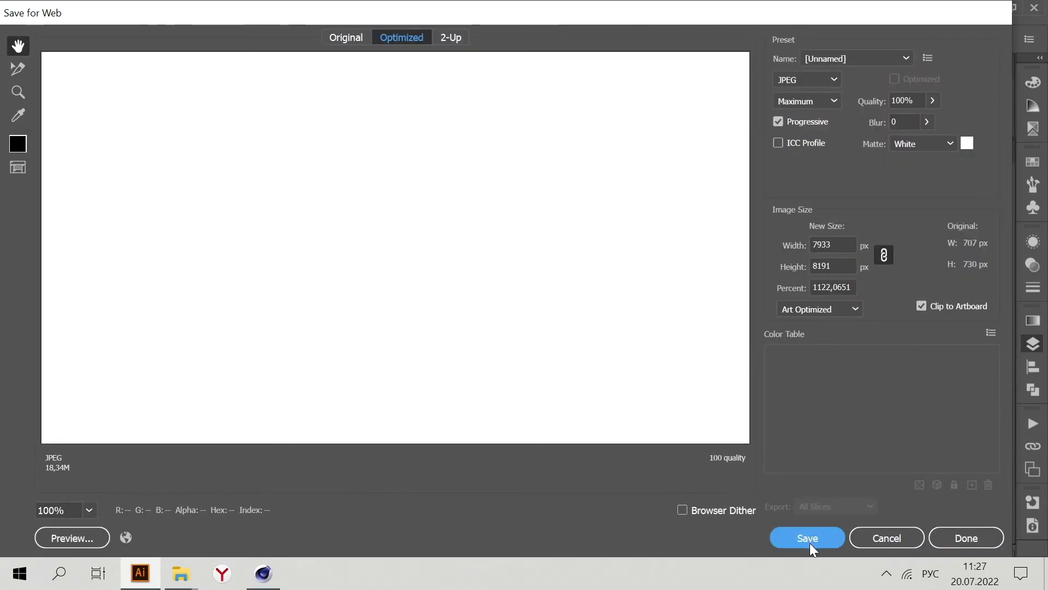
click(807, 538)
click(405, 389)
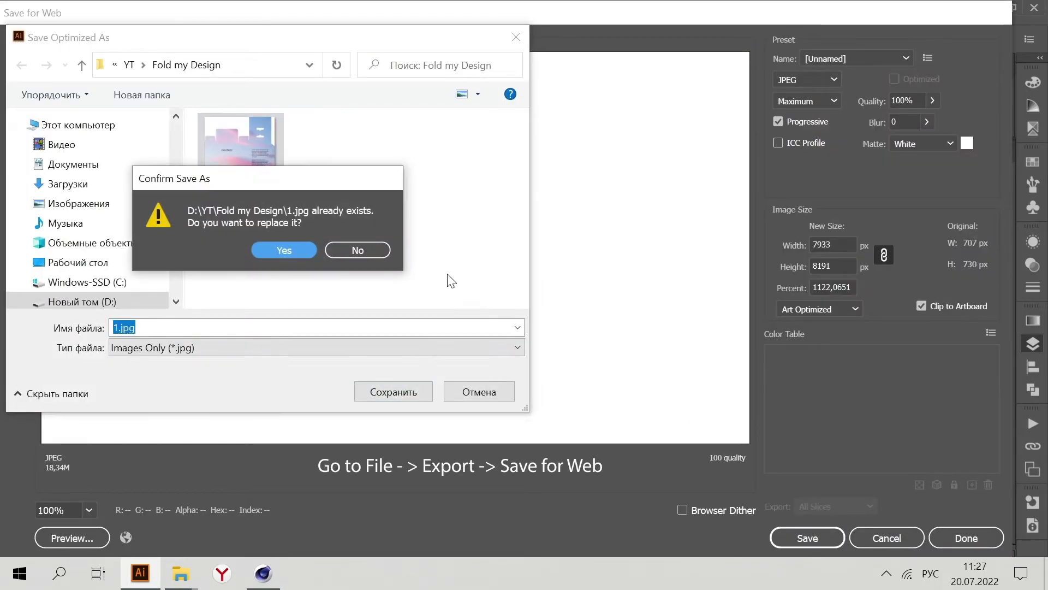
click(304, 248)
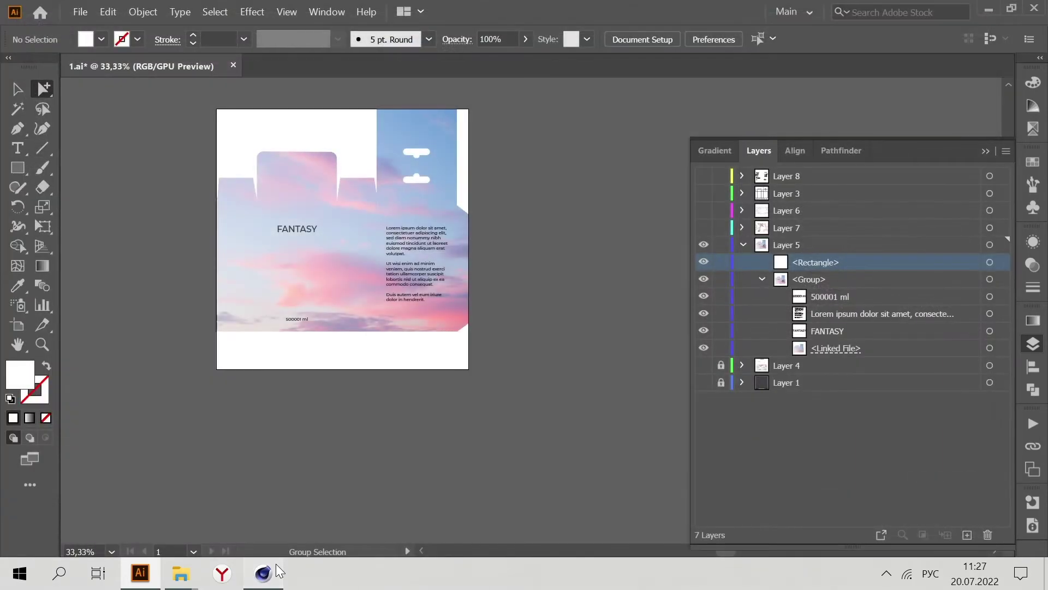
click(276, 563)
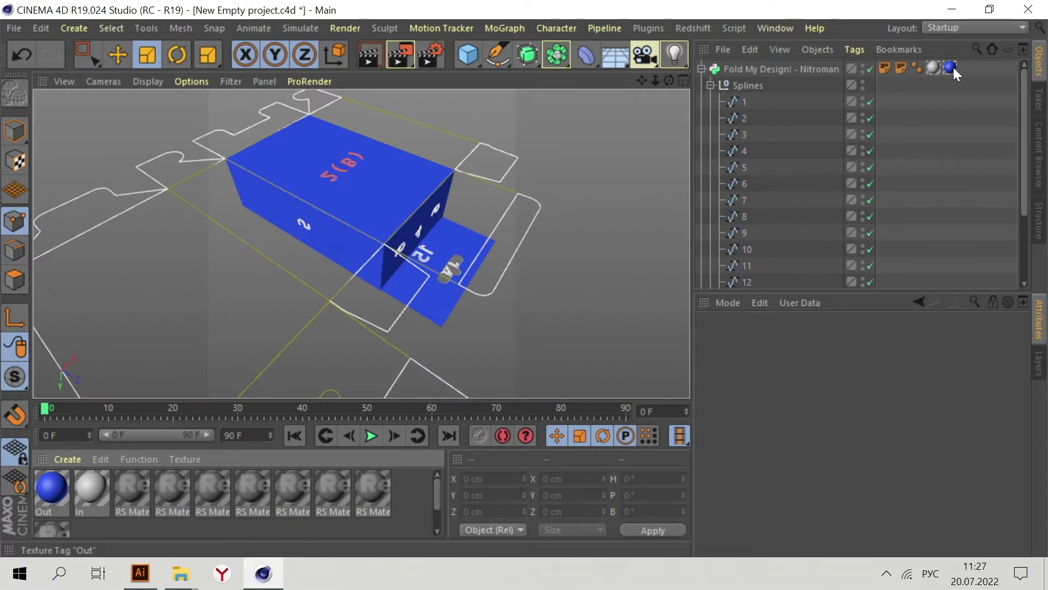
double_click(54, 484)
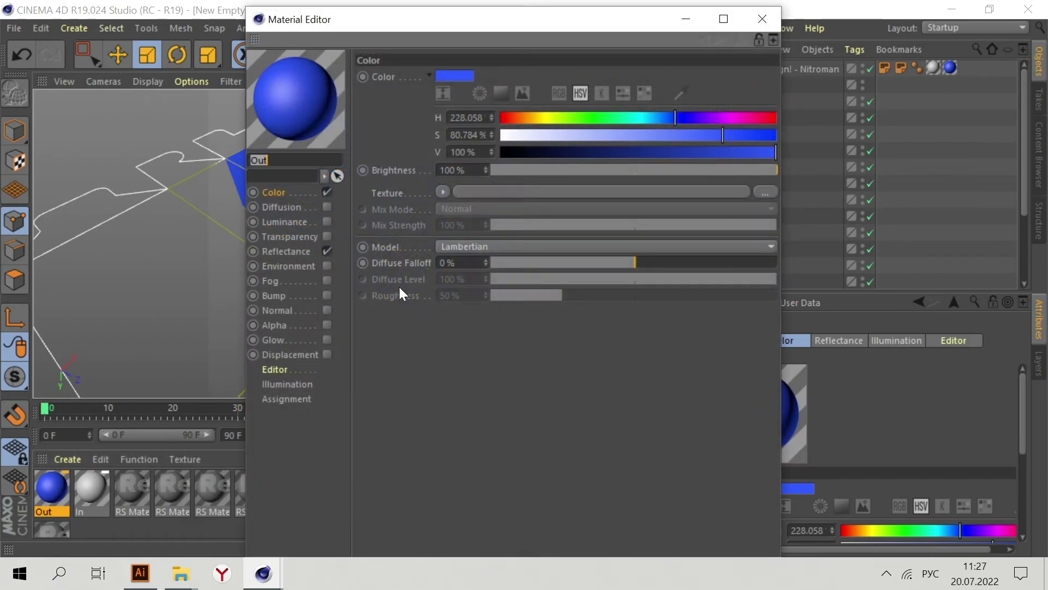
click(765, 191)
click(940, 44)
click(762, 20)
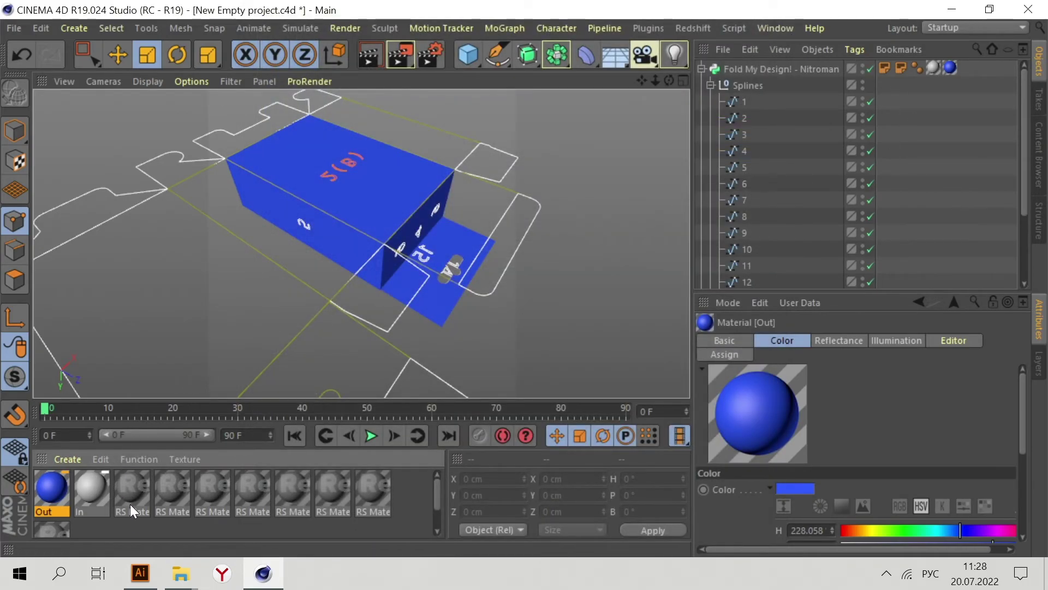
Create a new standard Redshift material.
click(131, 529)
click(67, 460)
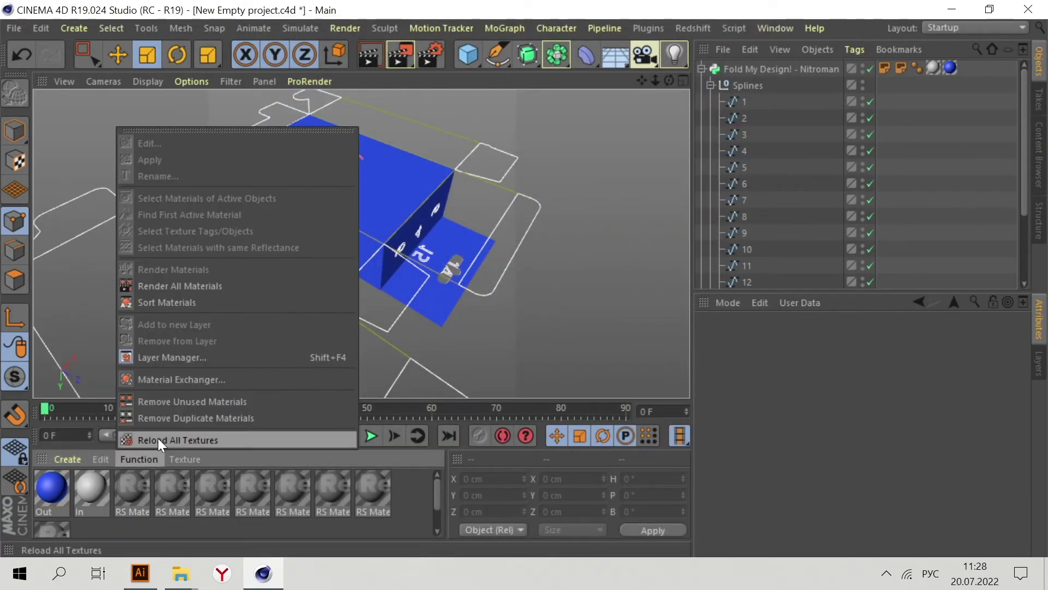
mouse_move(126, 328)
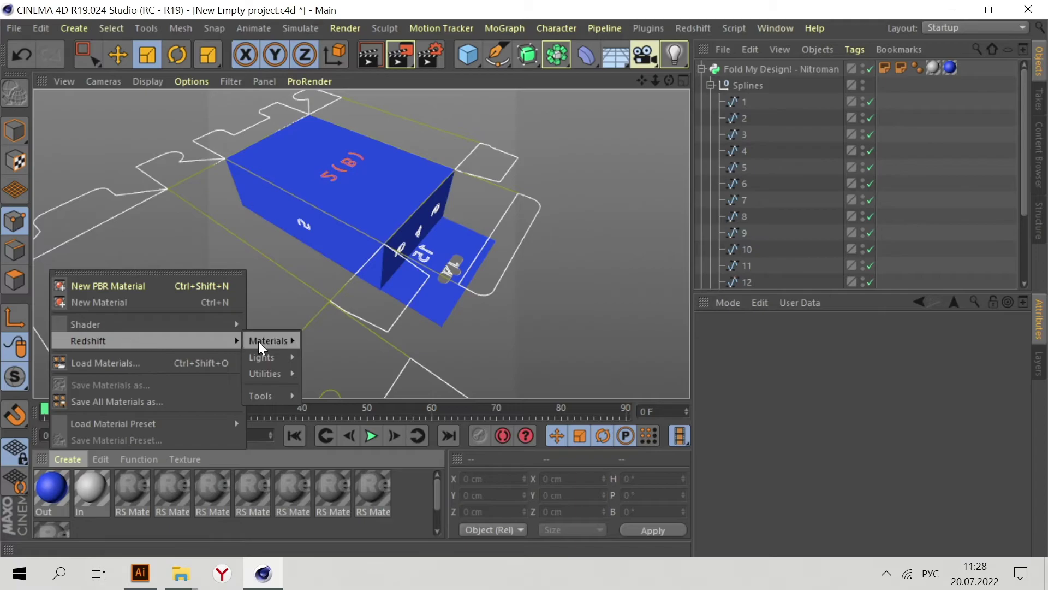
mouse_move(259, 342)
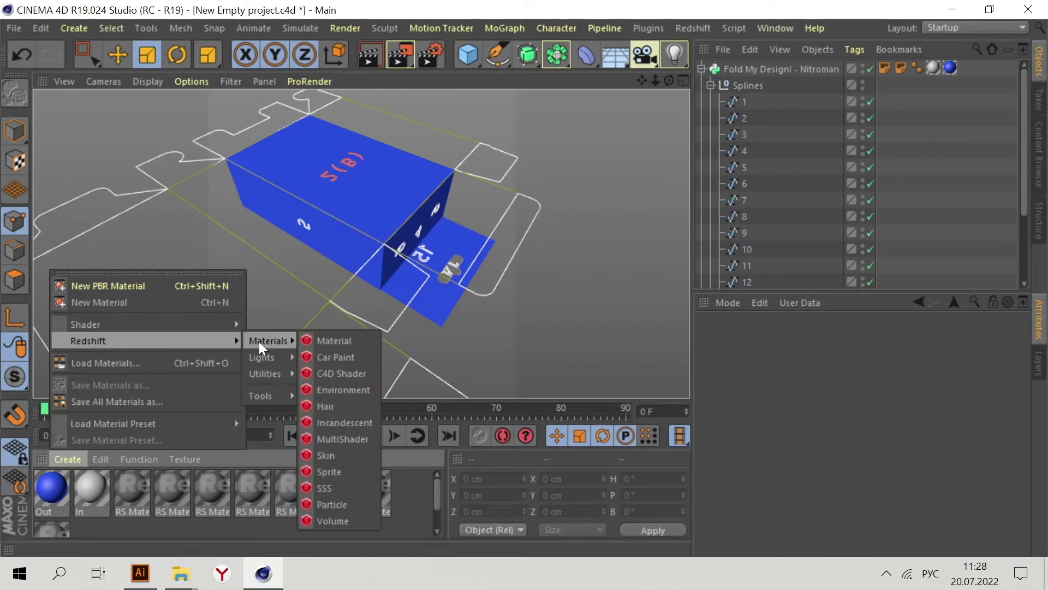
click(346, 343)
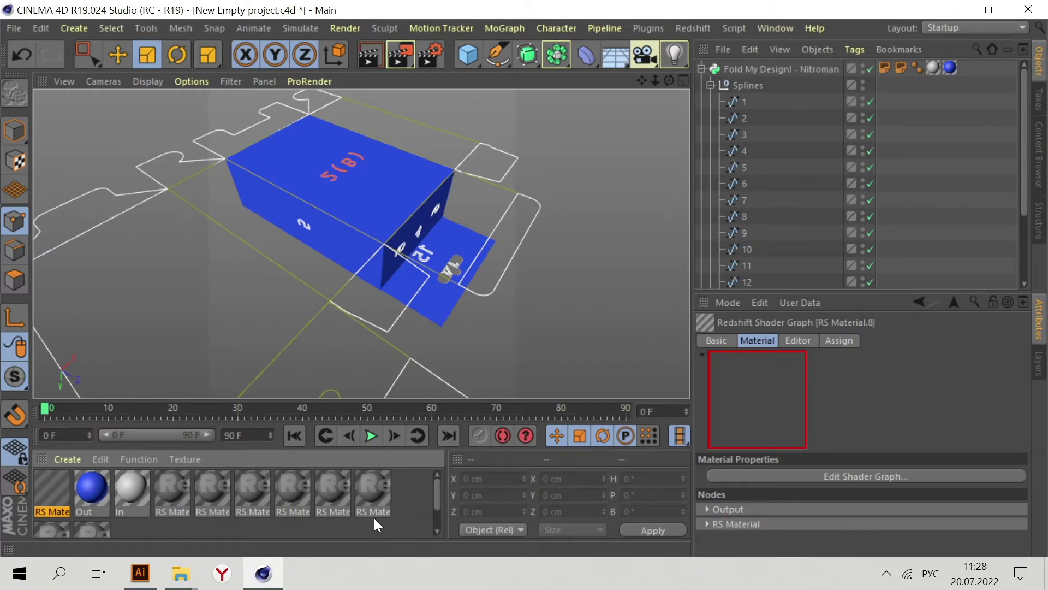
Replace the blue Out material in the Fold My Design! object's texture tag with the new Redshift material.
click(254, 525)
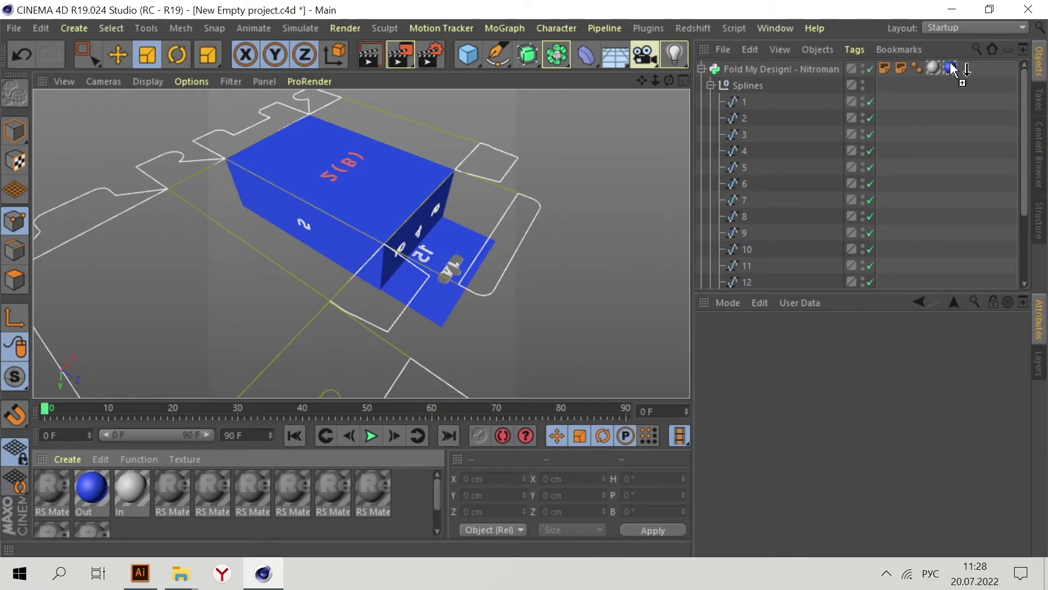
drag(948, 64, 953, 71)
scroll(140, 533, down, 1)
scroll(137, 512, up, 1)
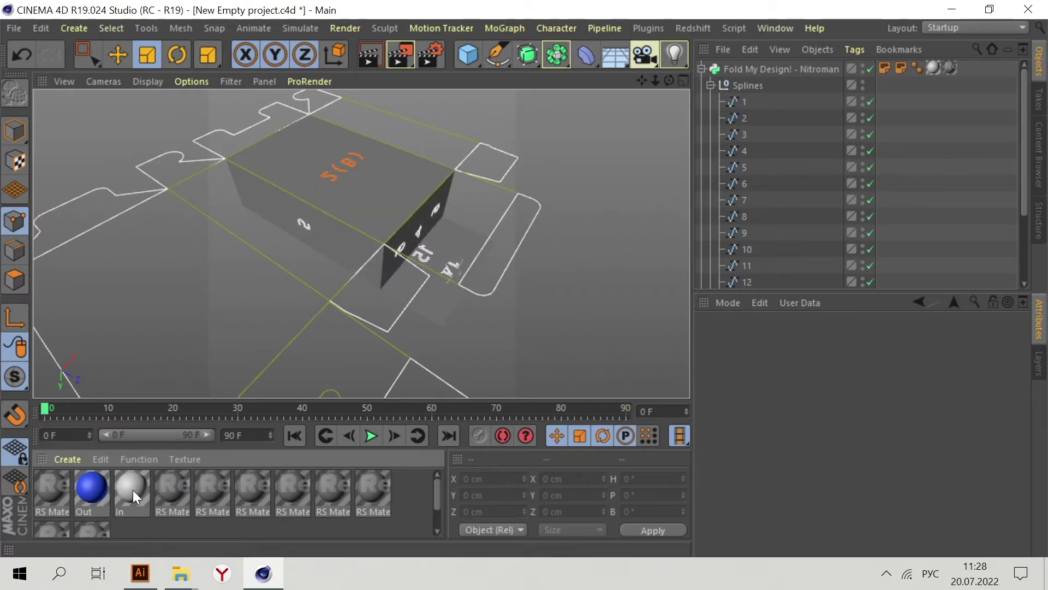
scroll(426, 249, up, 3)
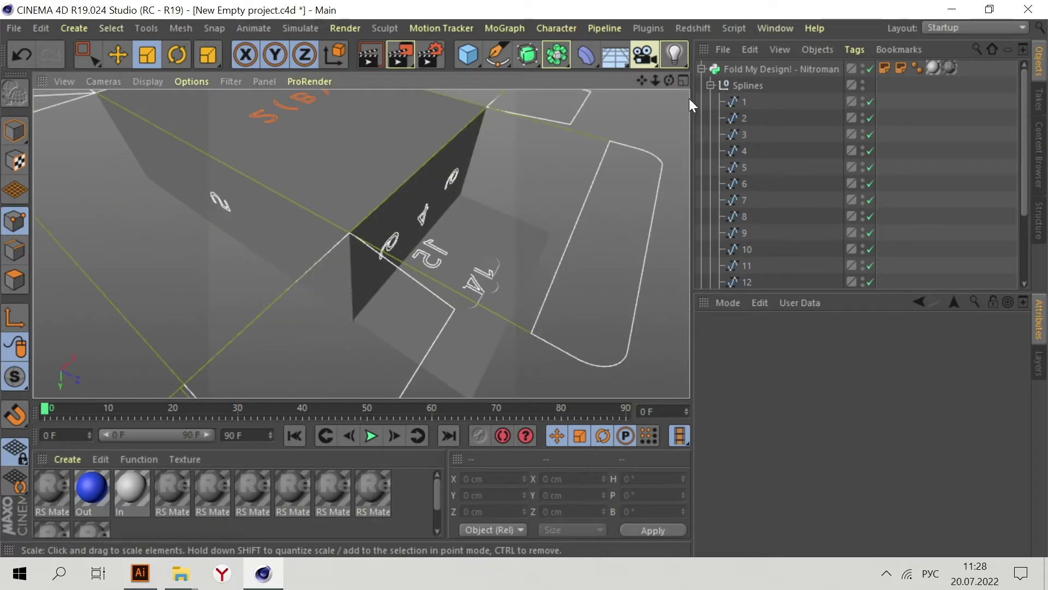
scroll(326, 328, down, 3)
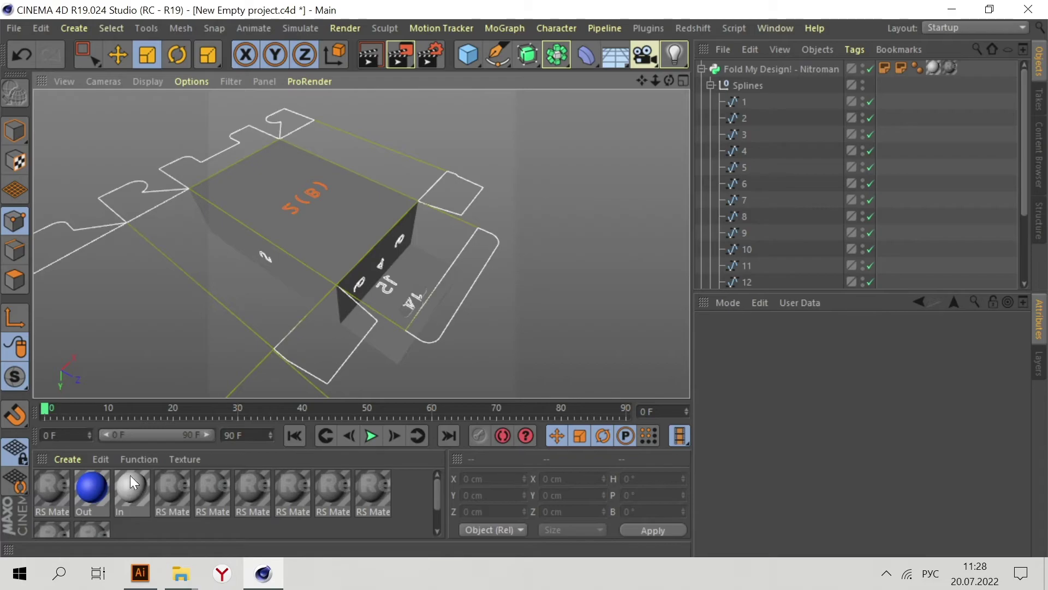
Open the new Redshift material's shader graph and bring in the exported 1.jpg from File Explorer as a texture node.
double_click(58, 483)
click(181, 573)
drag(687, 298, 219, 275)
click(633, 345)
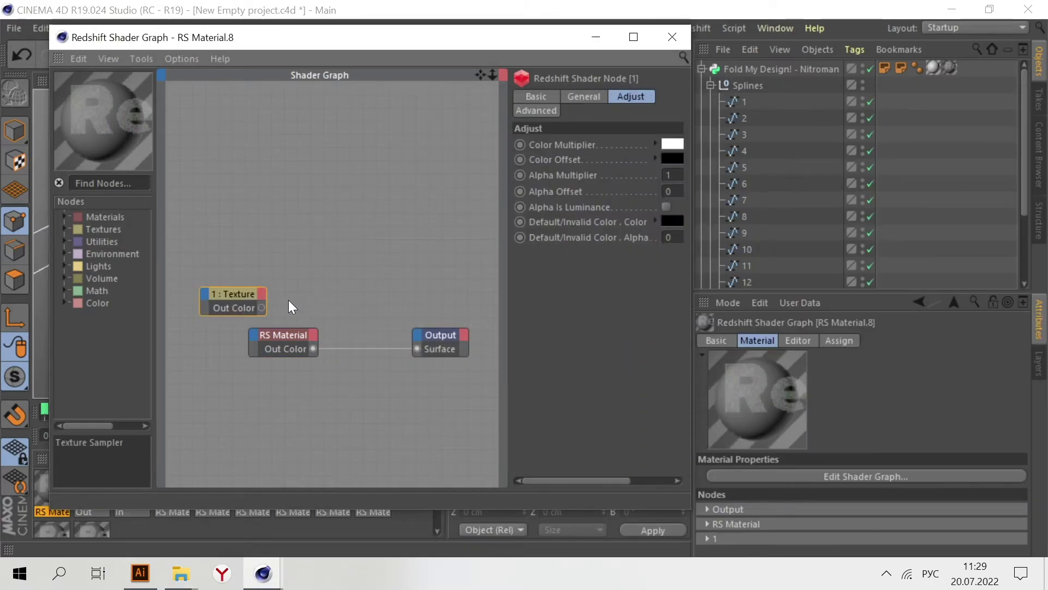
Connect the texture node's Out Color to the RS Material's Diffuse Color and close the shader graph.
drag(262, 308, 251, 335)
mouse_move(367, 348)
click(533, 345)
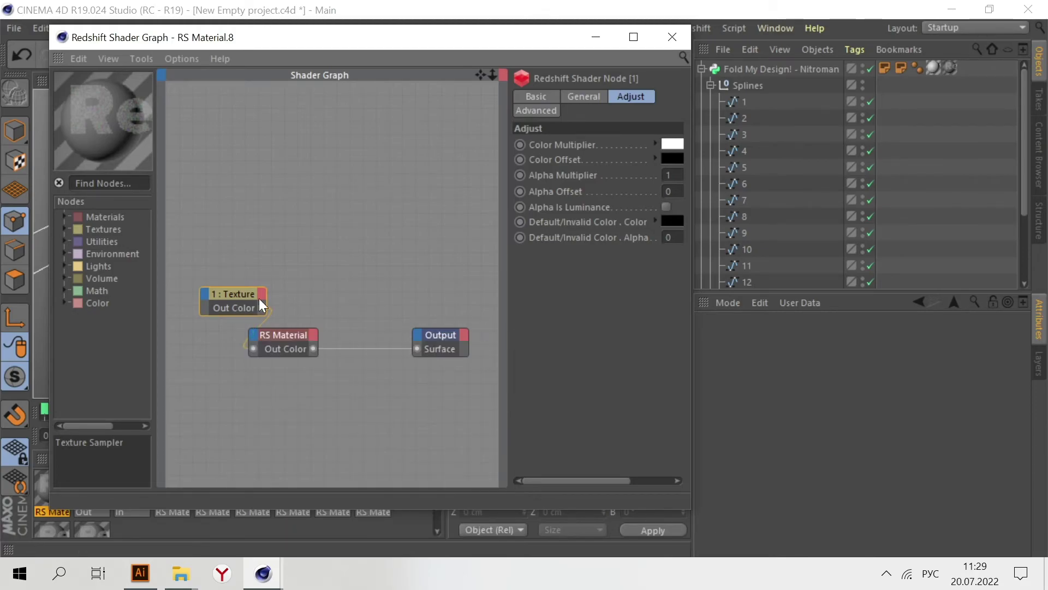
click(673, 37)
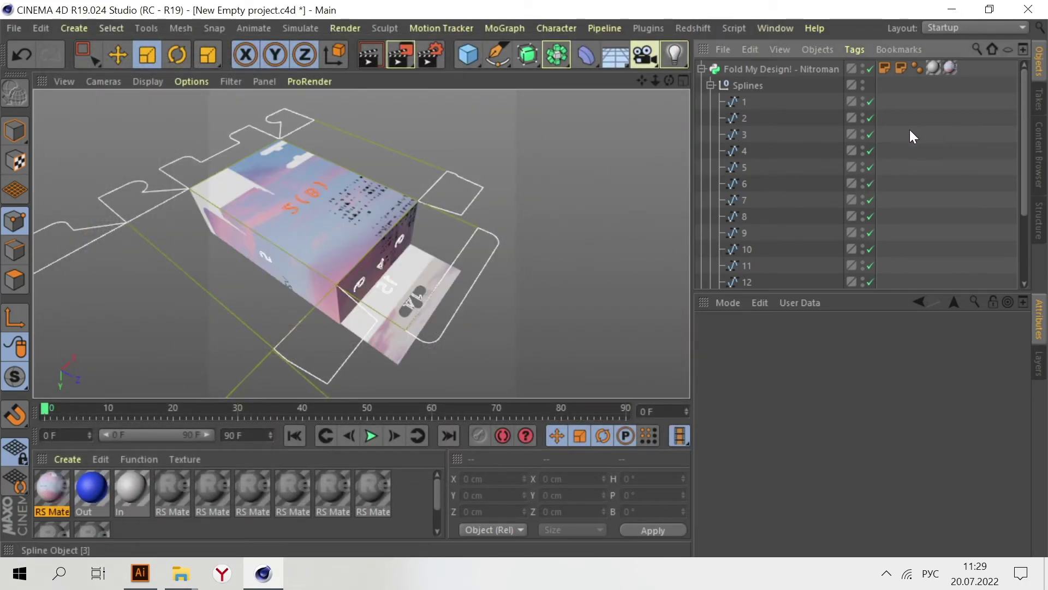
Reopen the Redshift material's shader graph and open the texture node's General settings for adjusting the design's rotation.
scroll(231, 169, up, 6)
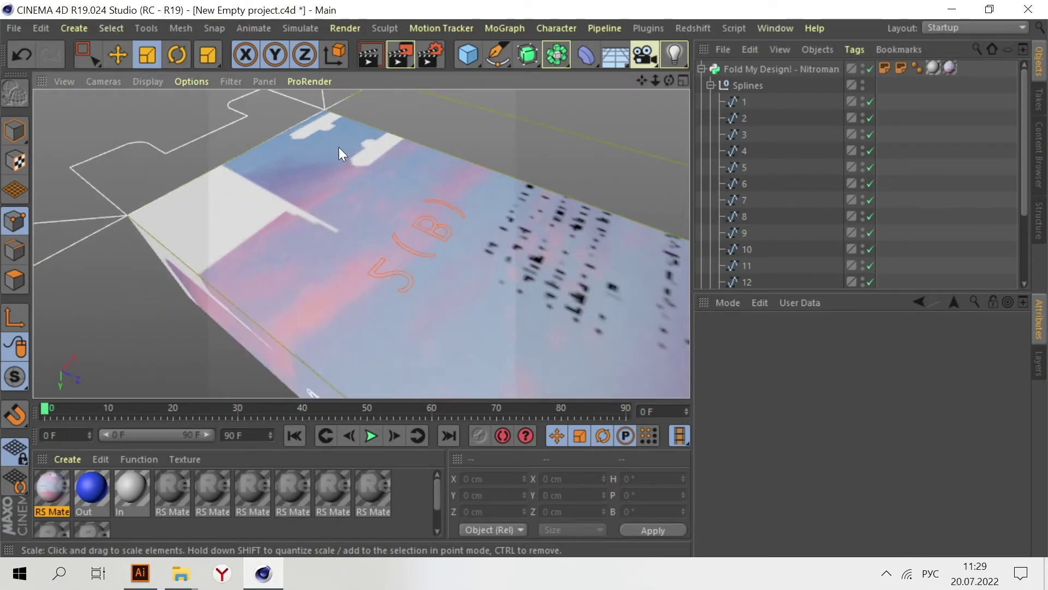
scroll(239, 181, down, 6)
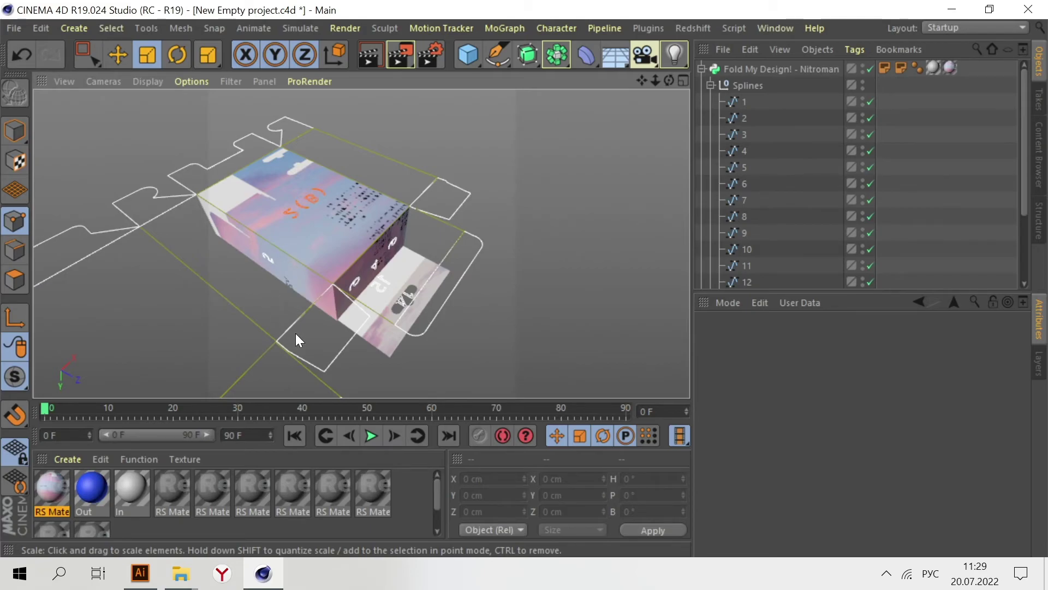
double_click(58, 481)
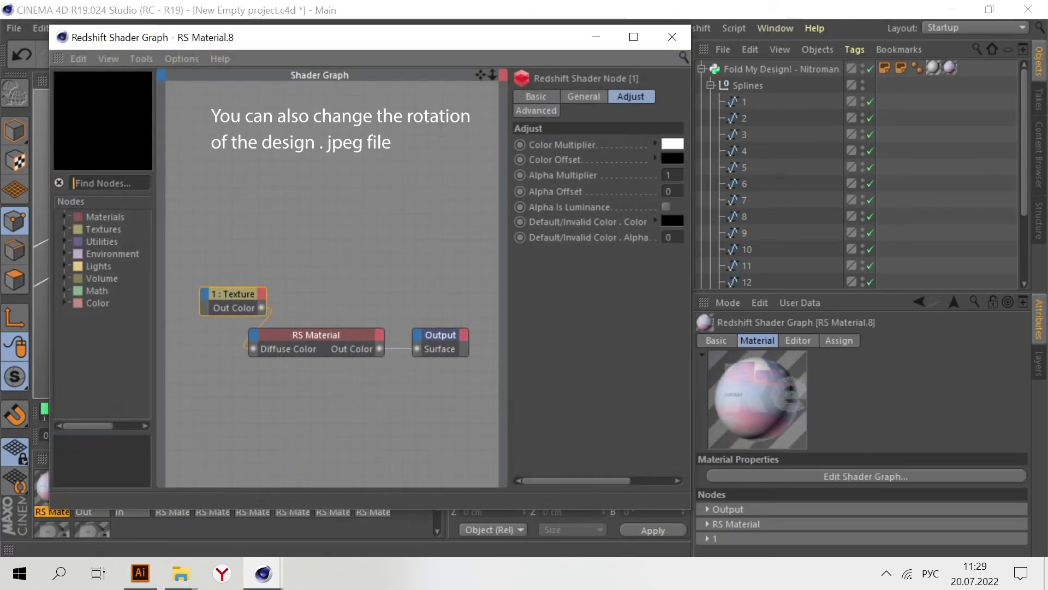
click(584, 97)
drag(491, 35, 793, 42)
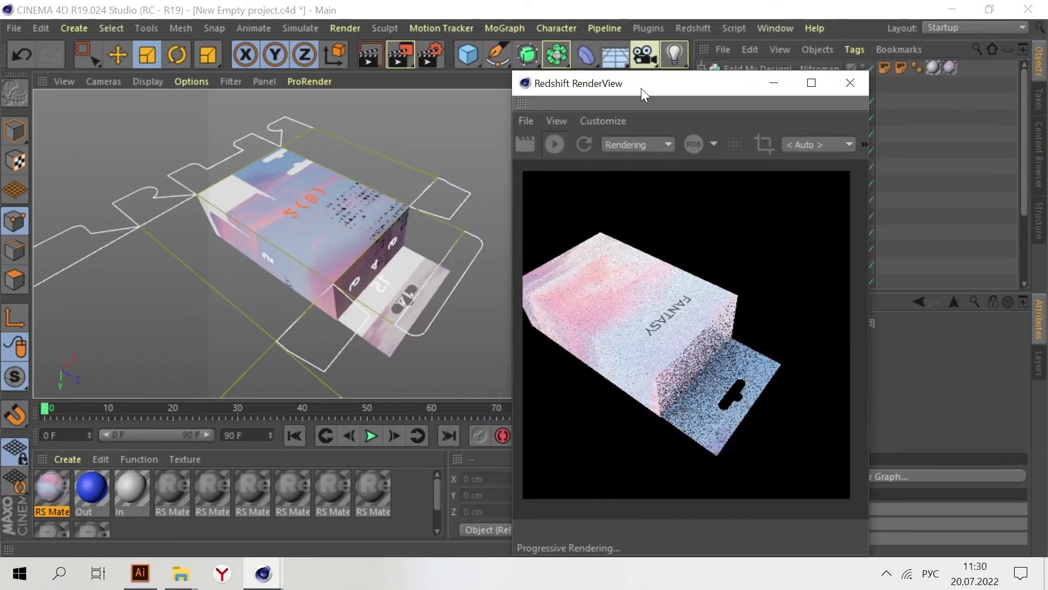
Examine the textured box in Redshift RenderView from several angles and compare it with the flat artwork in Illustrator.
scroll(710, 240, down, 1)
scroll(653, 305, up, 2)
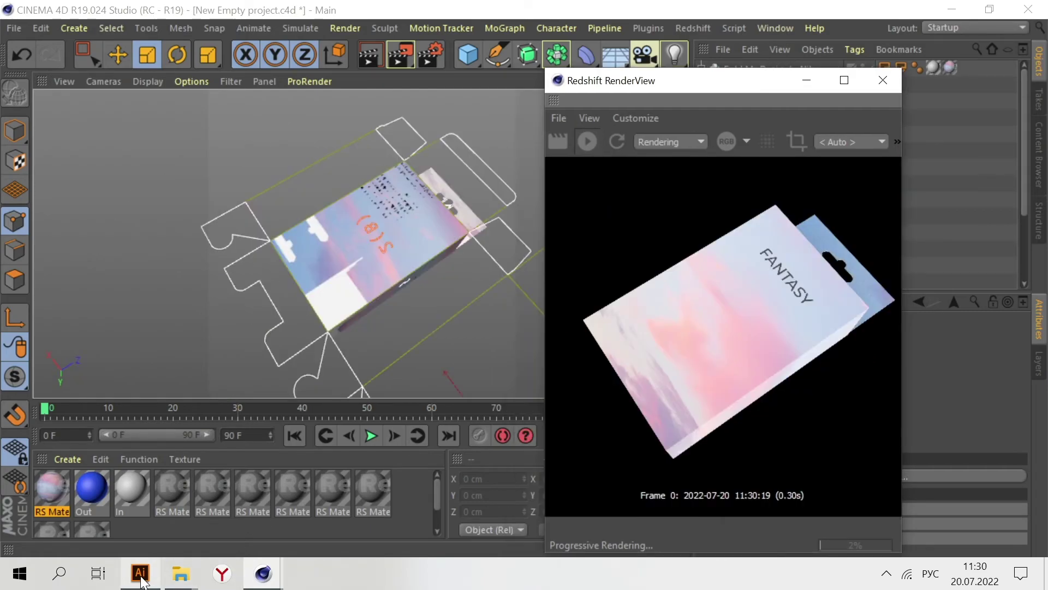
click(140, 573)
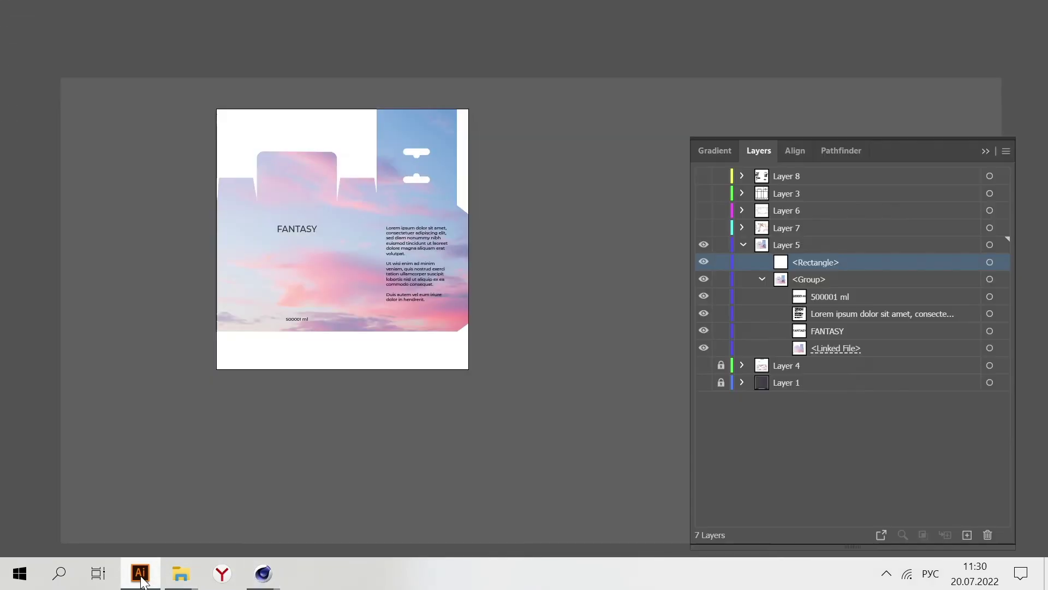
click(140, 577)
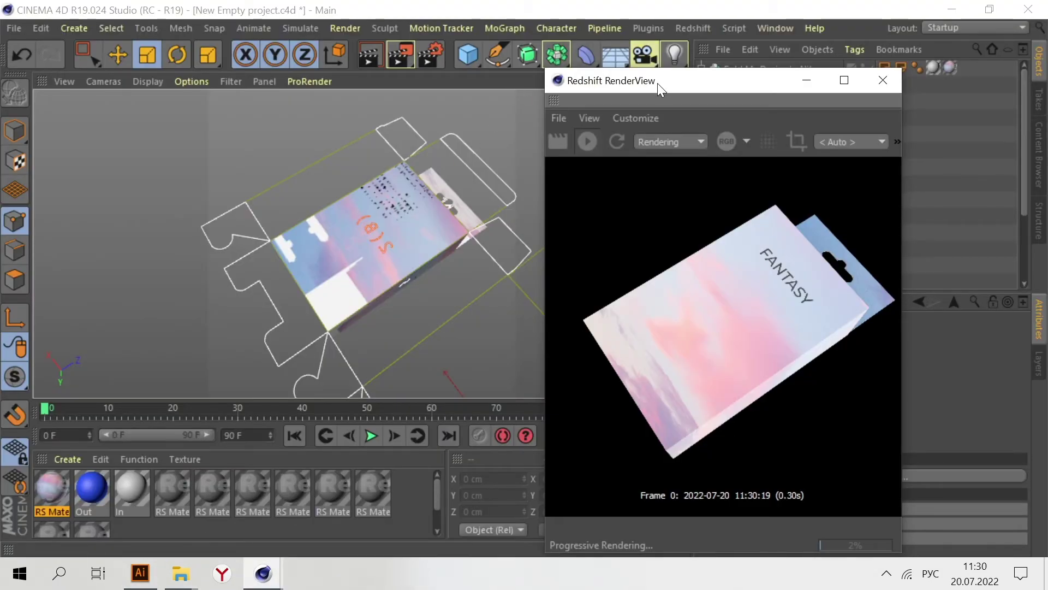
drag(658, 83, 563, 37)
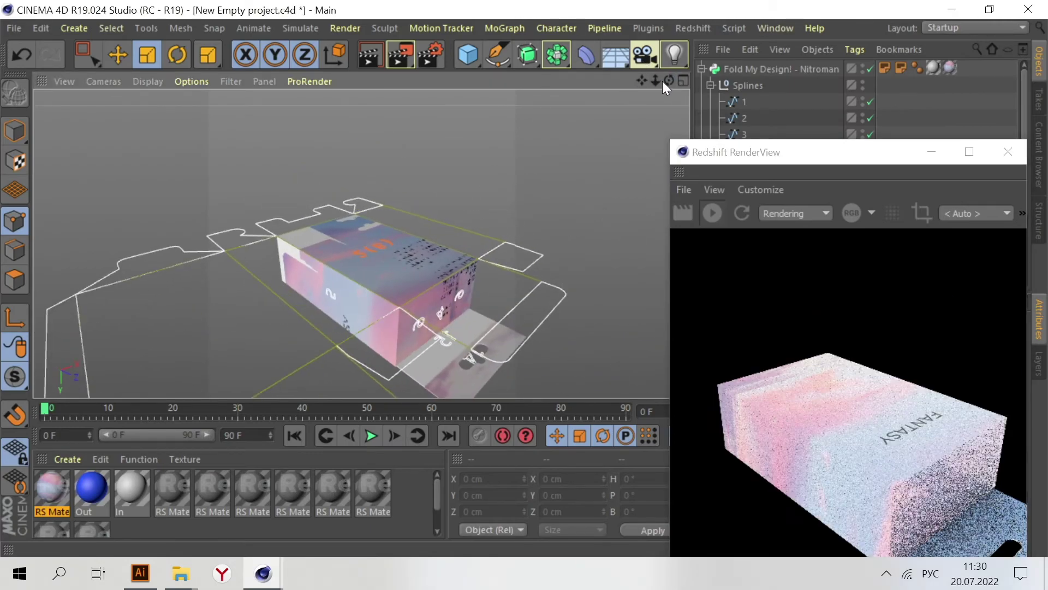
drag(665, 81, 663, 7)
drag(670, 80, 672, 5)
scroll(418, 149, down, 2)
scroll(418, 149, down, 4)
scroll(431, 236, up, 3)
Inspect the box's text panel in the render and check the hang-tab end around panel 4 for overlapping flaps.
drag(867, 152, 714, 123)
scroll(752, 235, up, 3)
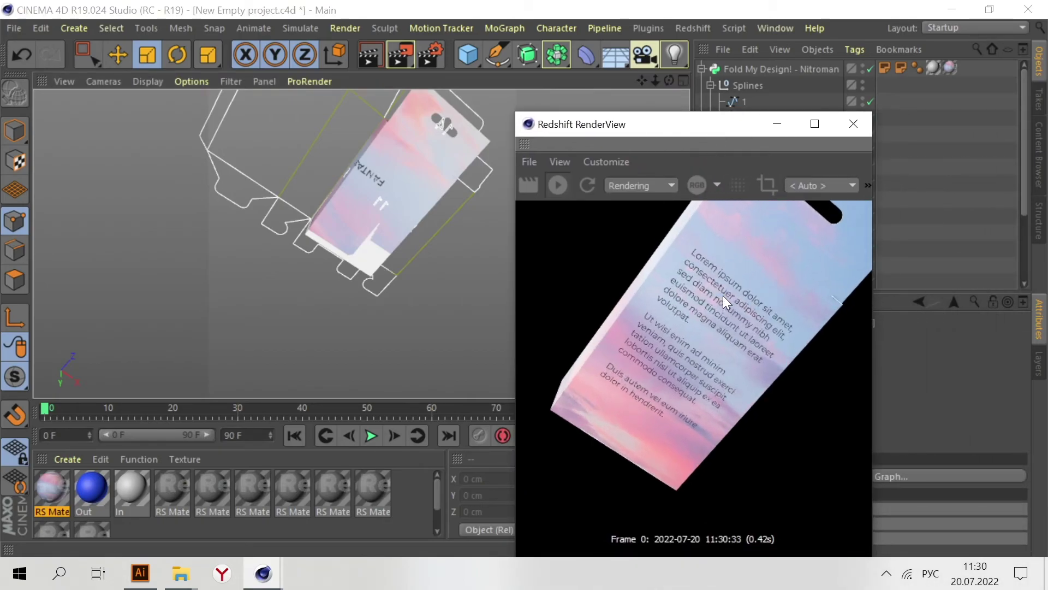
scroll(718, 311, up, 2)
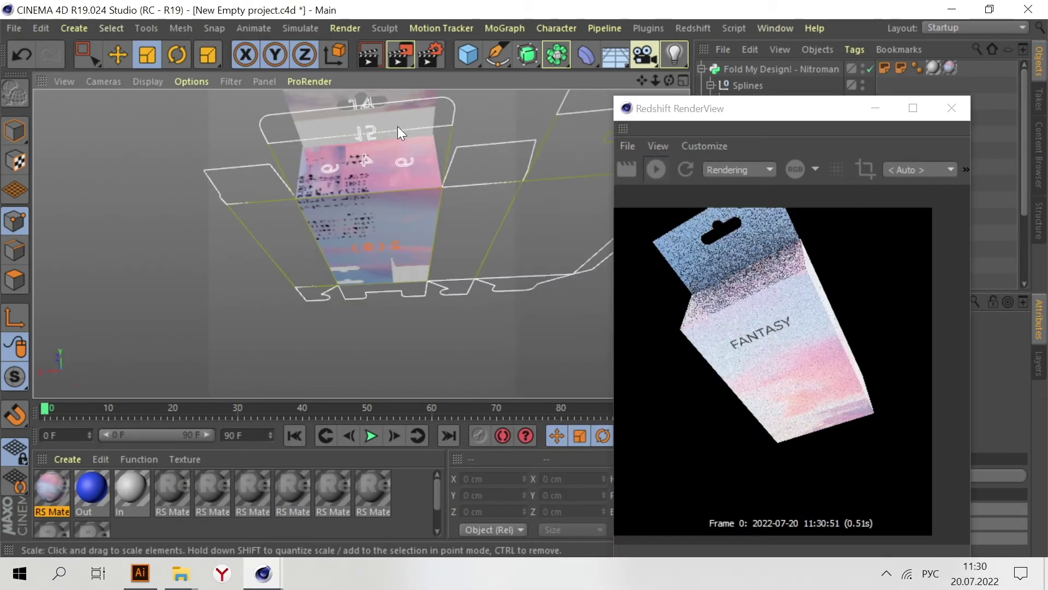
scroll(376, 164, up, 5)
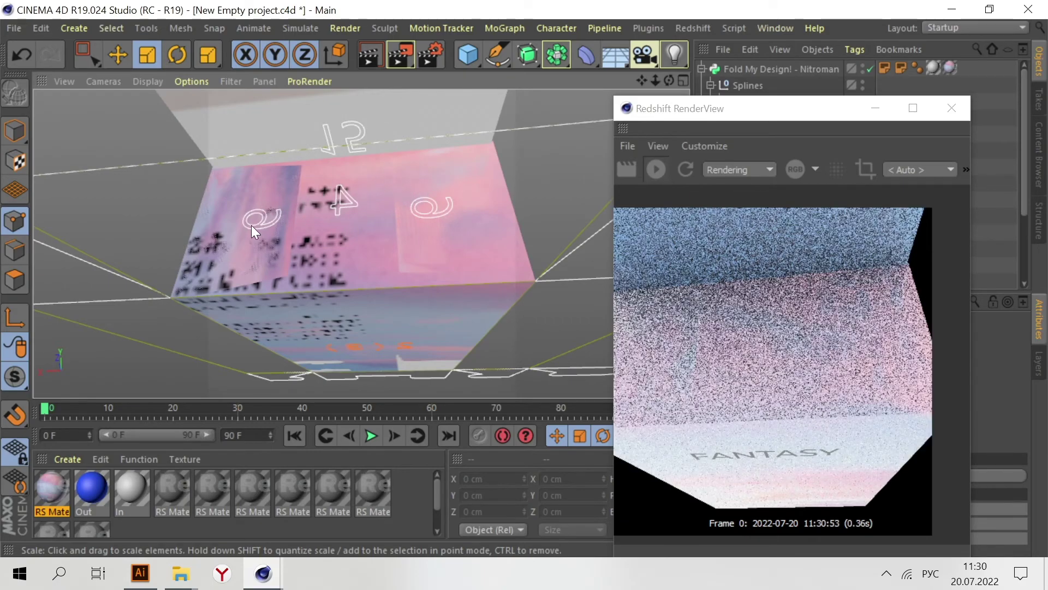
scroll(251, 226, up, 2)
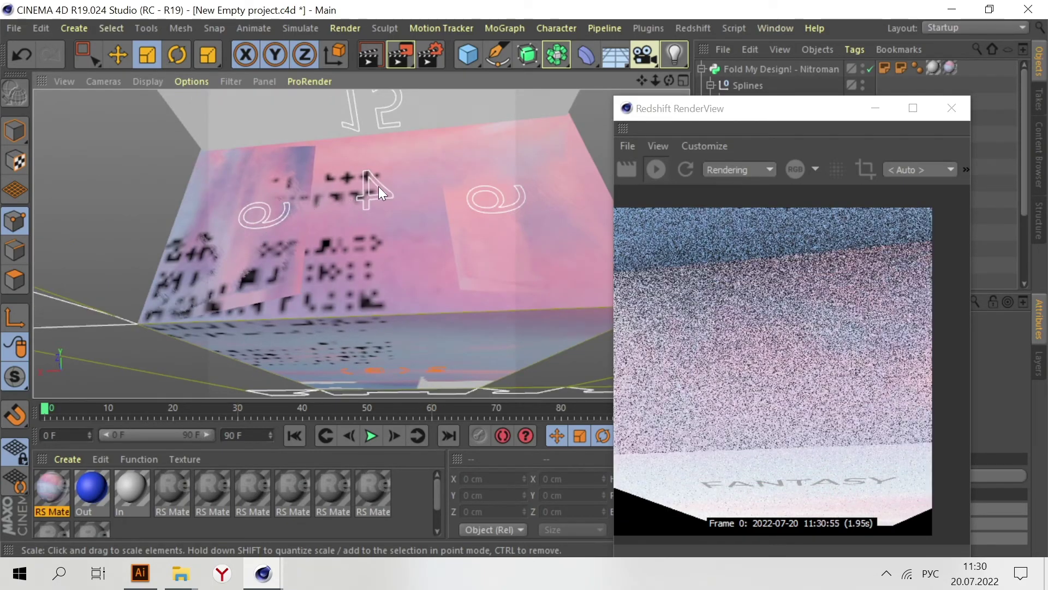
scroll(362, 236, down, 3)
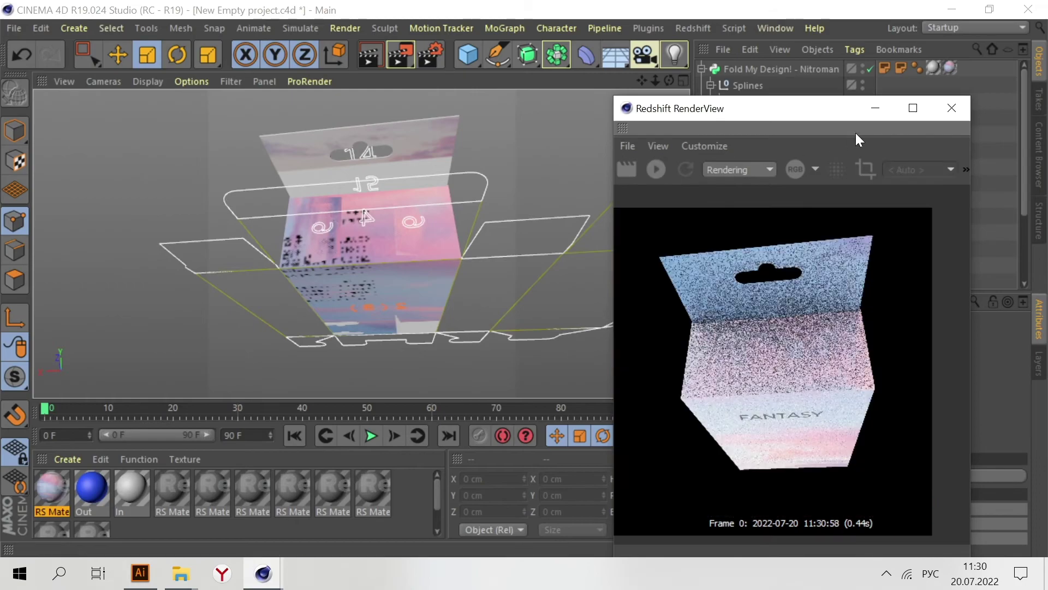
scroll(357, 212, up, 4)
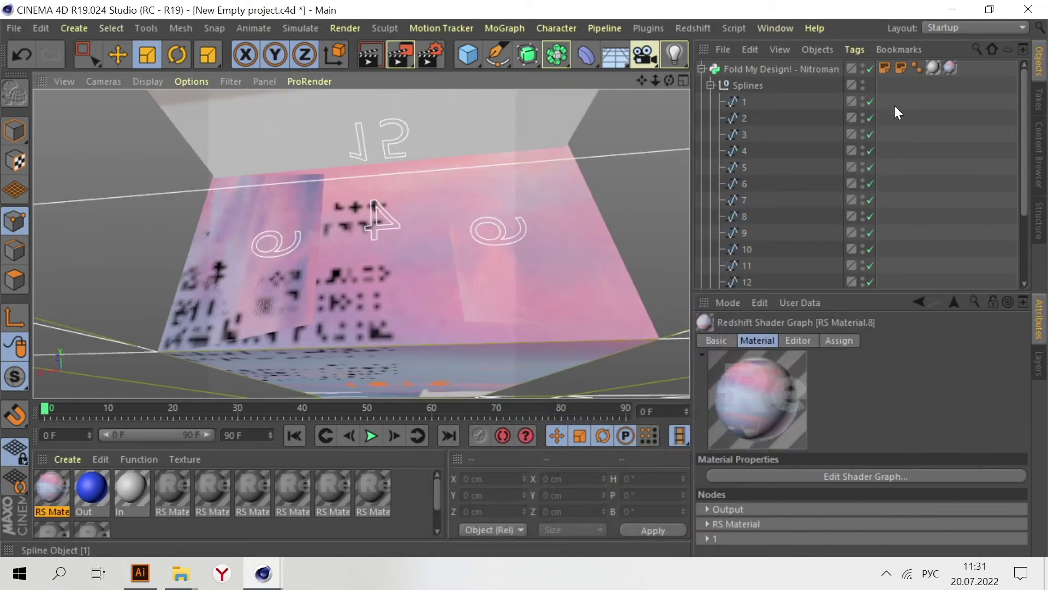
In the Guides group, select guide 6 and set its Rotate value to 91°.
click(709, 85)
click(710, 101)
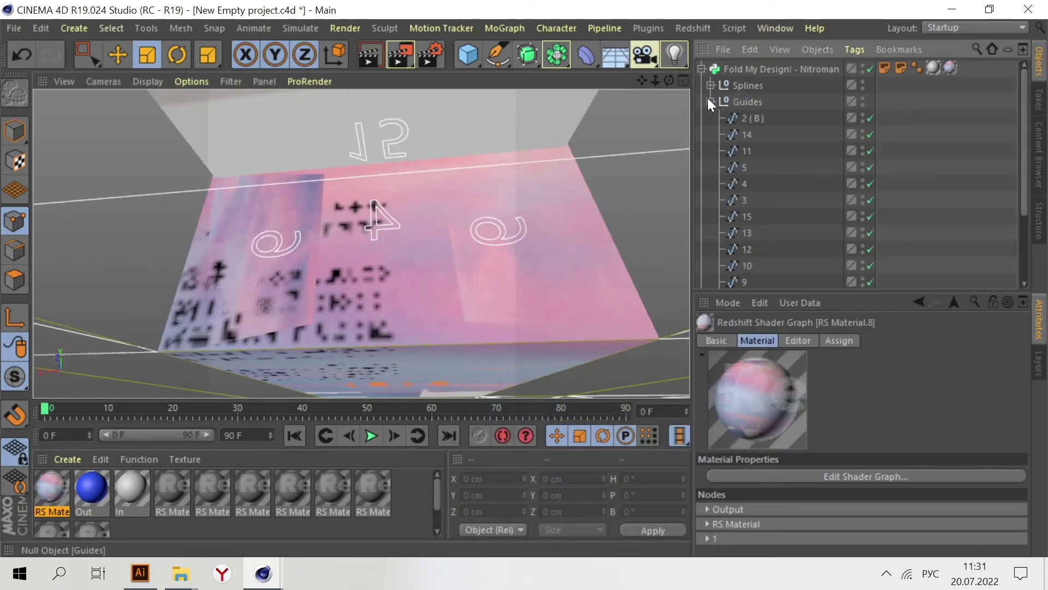
click(747, 101)
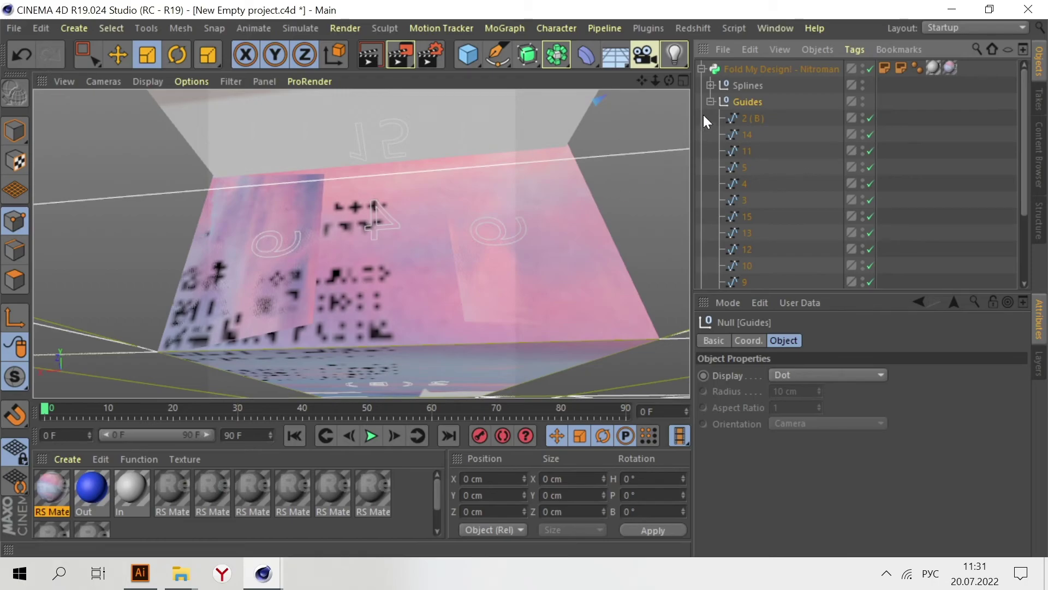
mouse_move(671, 82)
mouse_down()
mouse_move(744, 50)
mouse_move(754, 112)
mouse_move(661, 120)
mouse_move(752, 48)
mouse_move(673, 85)
mouse_up()
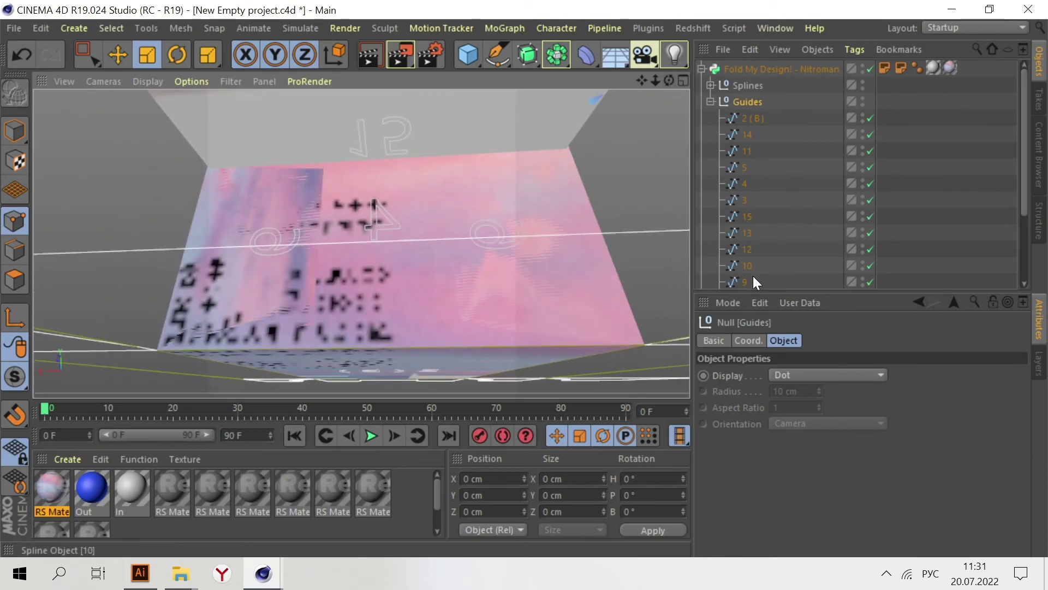
scroll(762, 183, down, 5)
scroll(759, 175, up, 5)
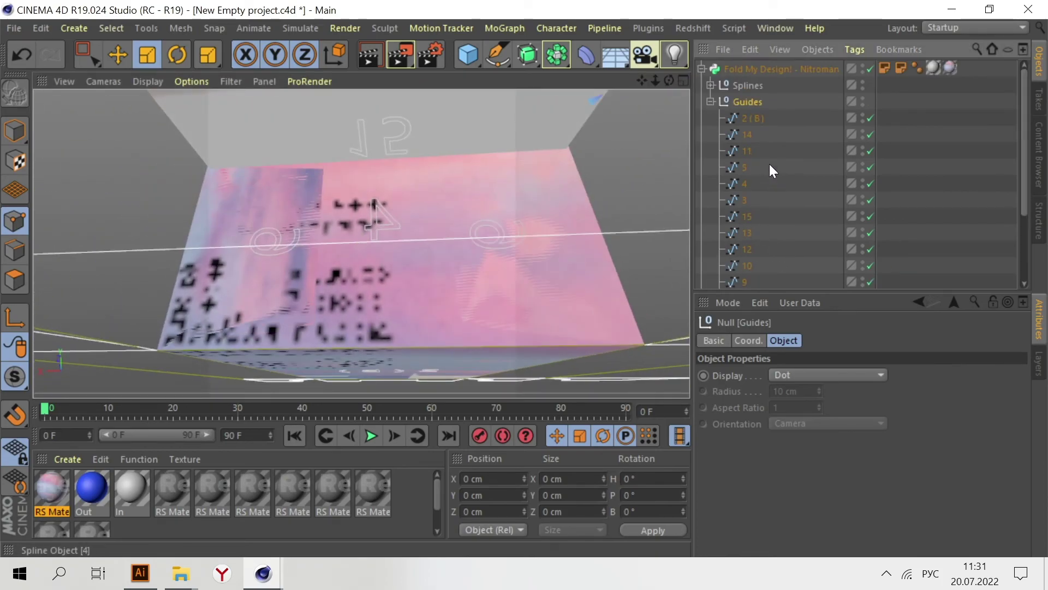
scroll(765, 164, down, 5)
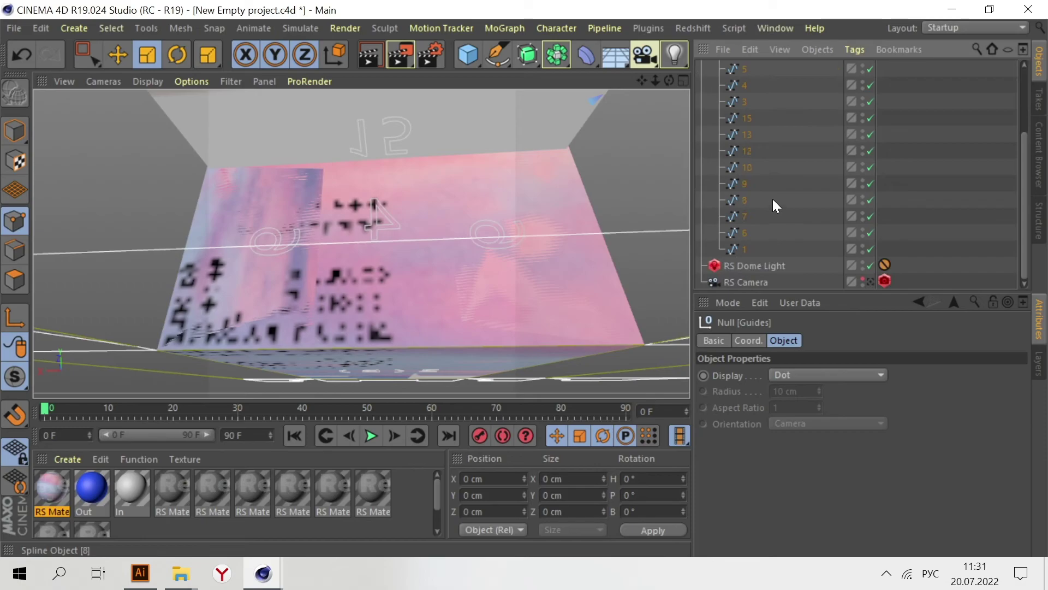
click(745, 233)
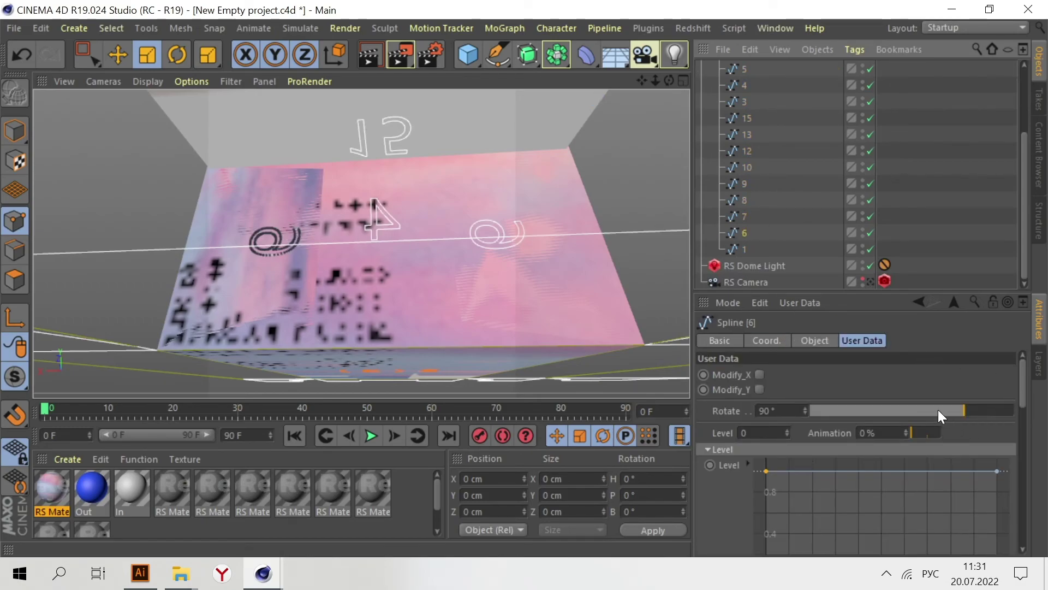
drag(964, 411, 968, 408)
double_click(795, 409)
text(91)
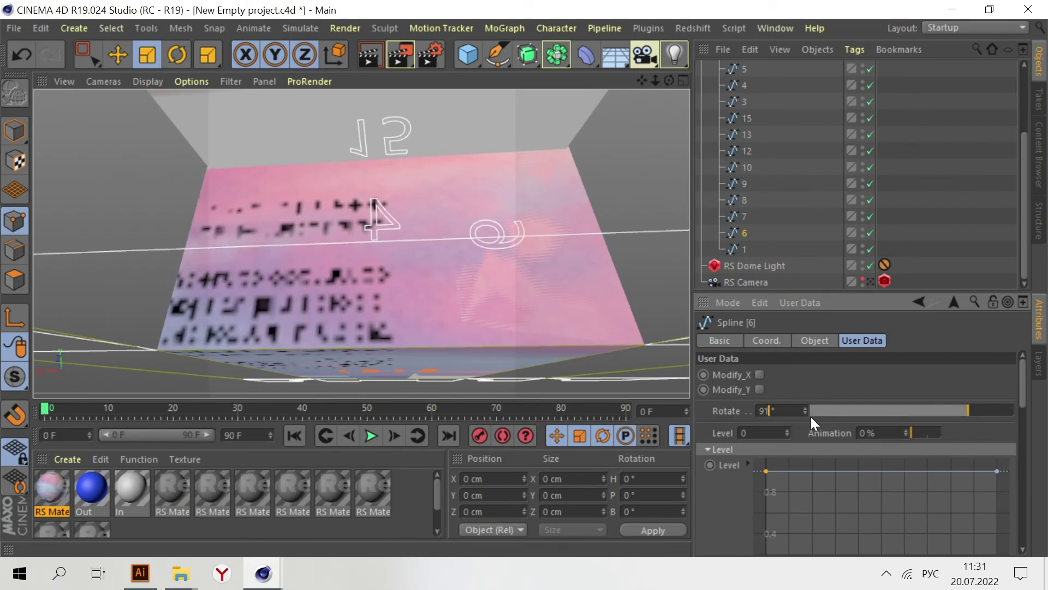
Raise the Rotate value of guide 6 to 92°.
key(Return)
drag(769, 411, 764, 411)
text(2)
key(Return)
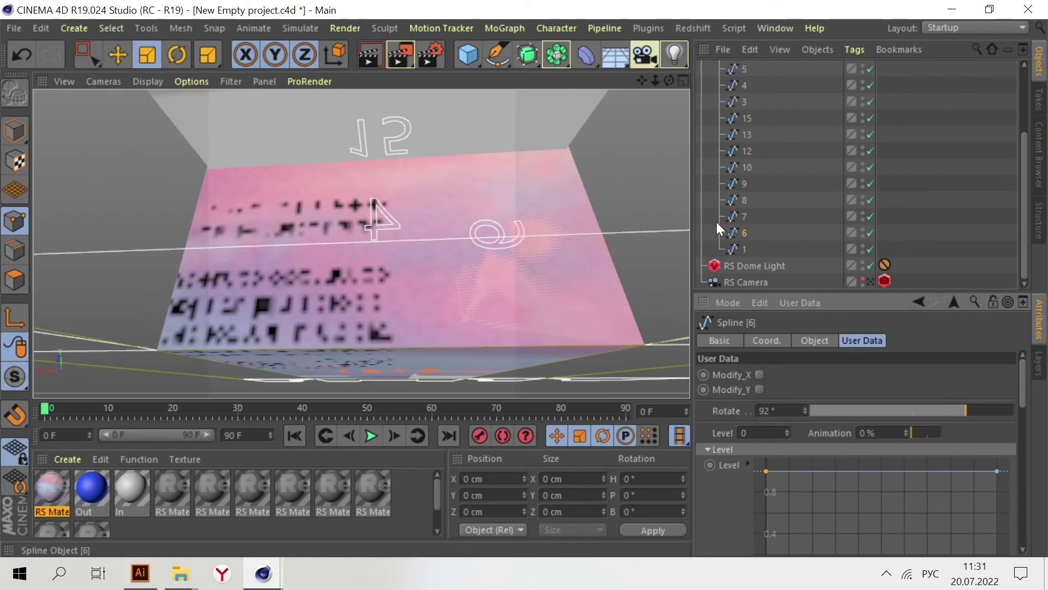
Select guide 9 in the Guides group and set its Rotate value to 92°.
click(743, 183)
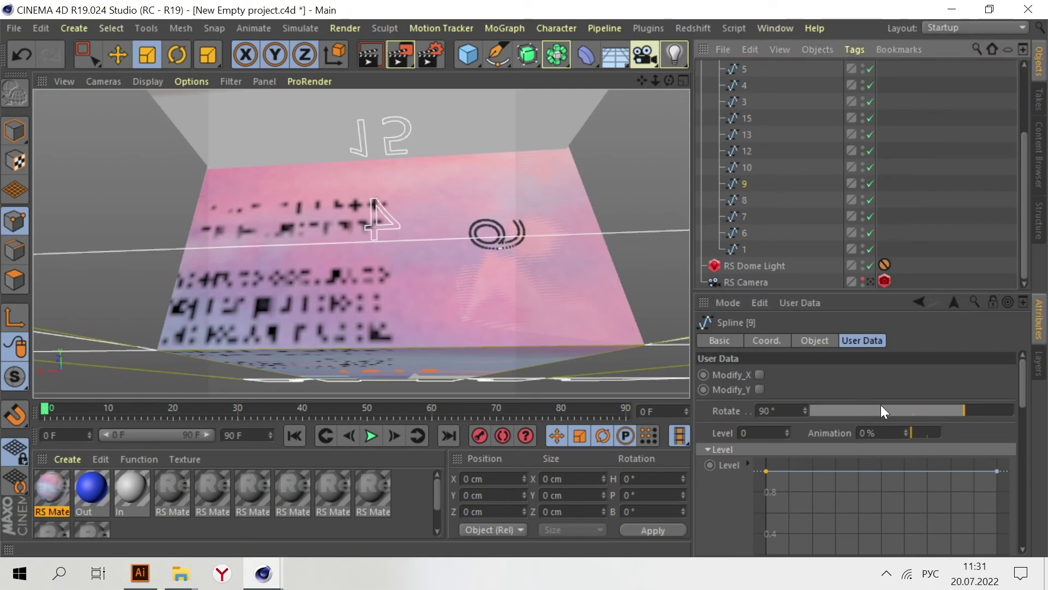
drag(952, 408, 968, 408)
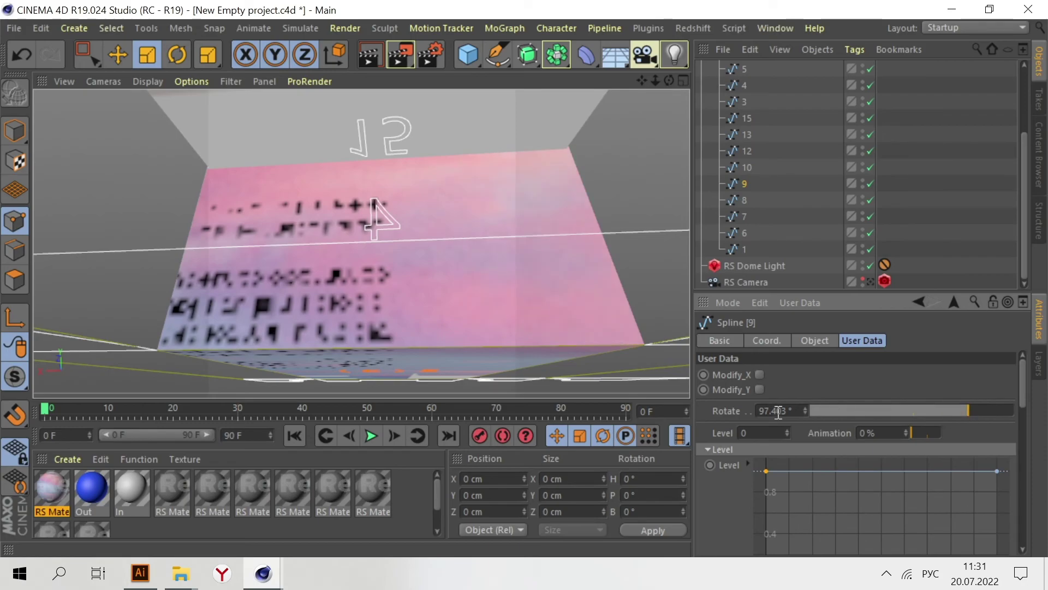
drag(787, 412, 766, 413)
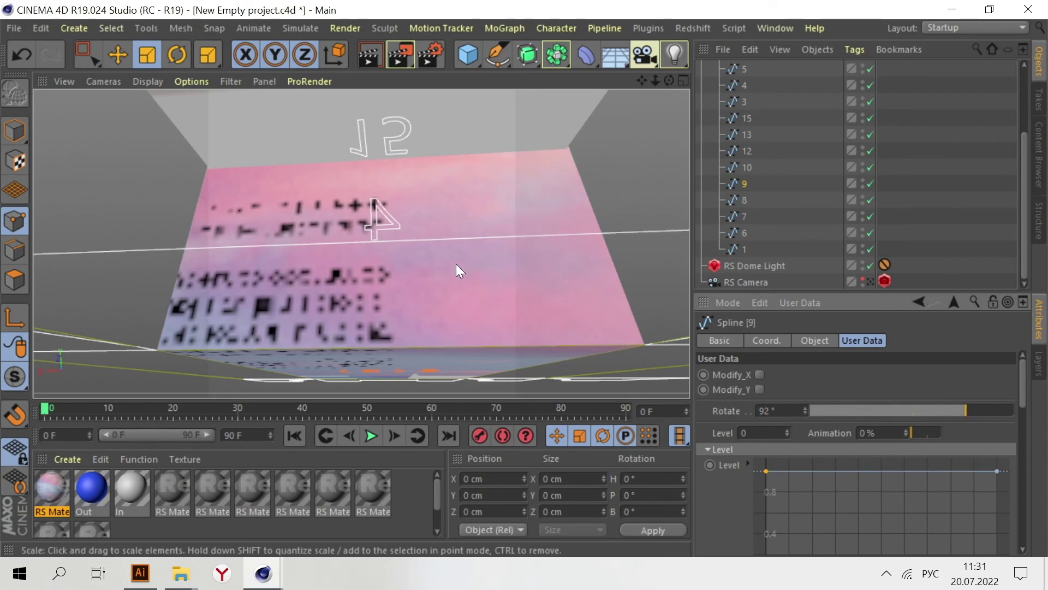
key(Return)
On the opposite end of the box, select guide 8 and set its Rotate value to 92°.
drag(672, 83, 667, 28)
scroll(472, 113, down, 4)
scroll(454, 260, up, 4)
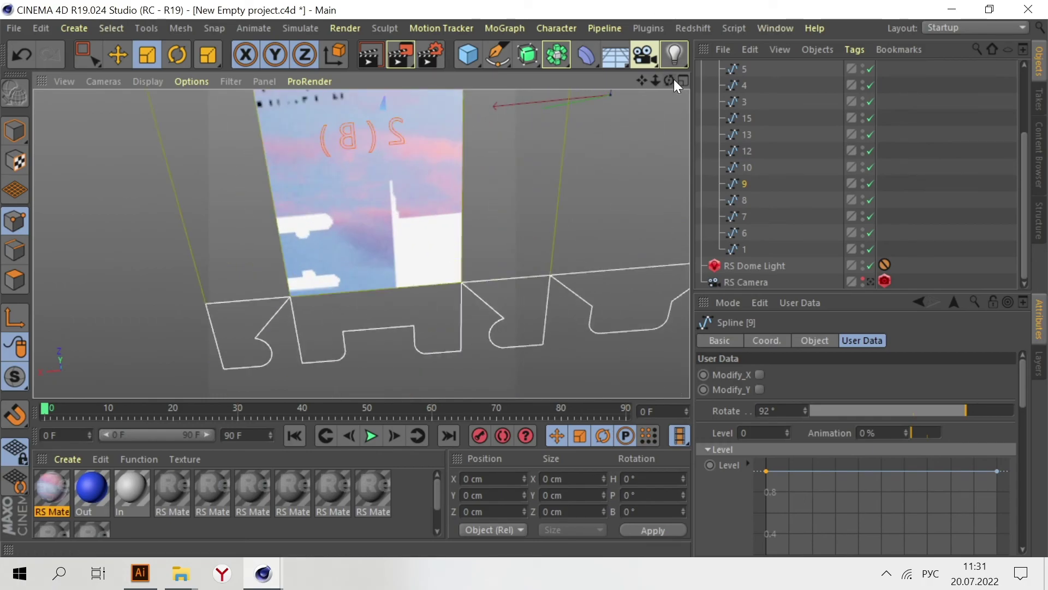
drag(674, 80, 671, 1)
scroll(408, 283, up, 4)
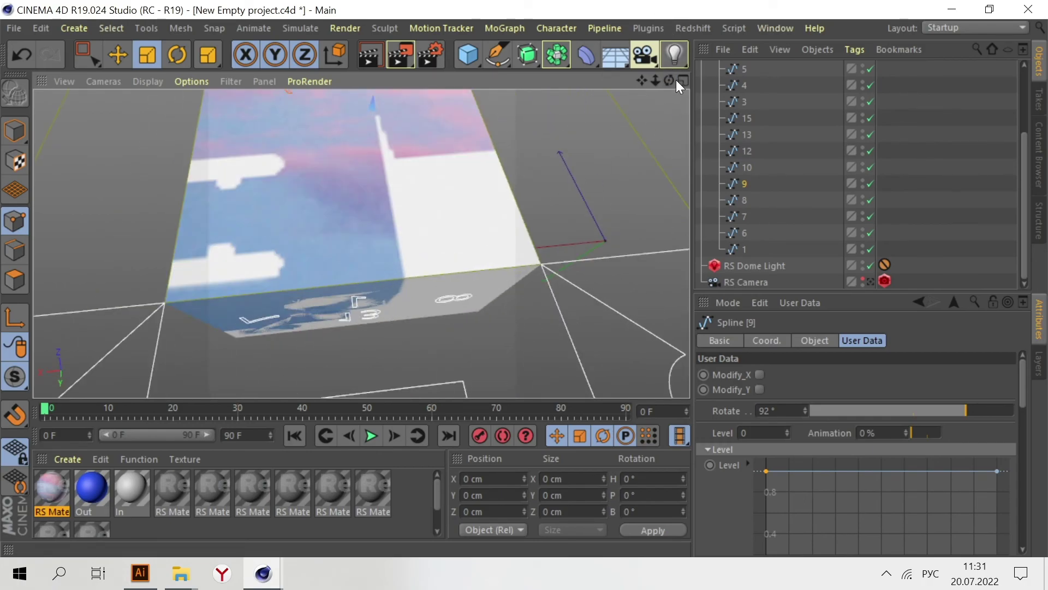
drag(672, 80, 676, 1)
scroll(397, 156, down, 4)
scroll(381, 265, up, 4)
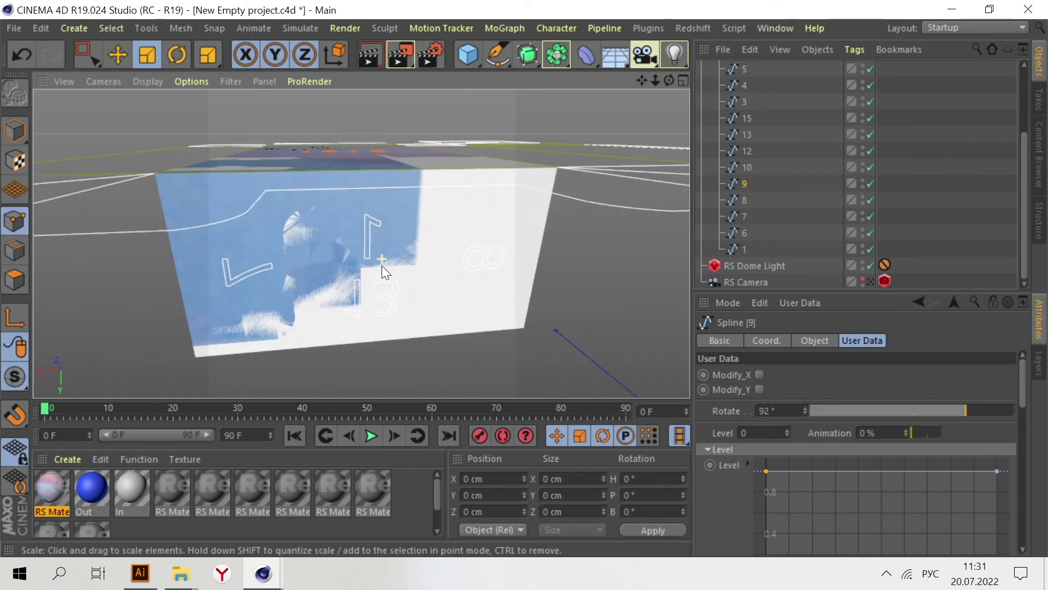
click(745, 199)
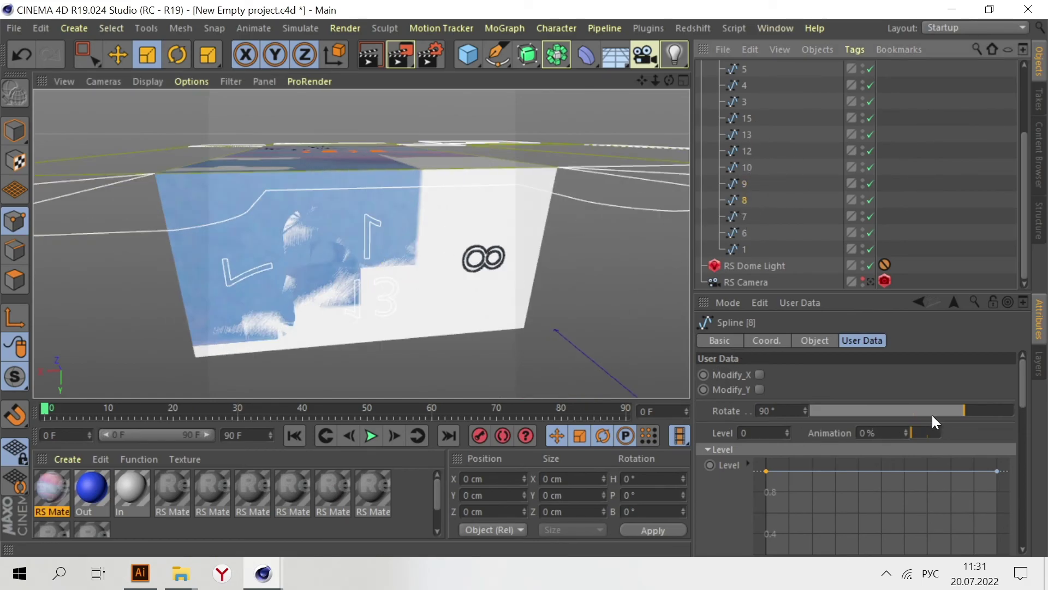
mouse_move(961, 405)
mouse_down()
mouse_move(949, 407)
mouse_move(966, 406)
mouse_up()
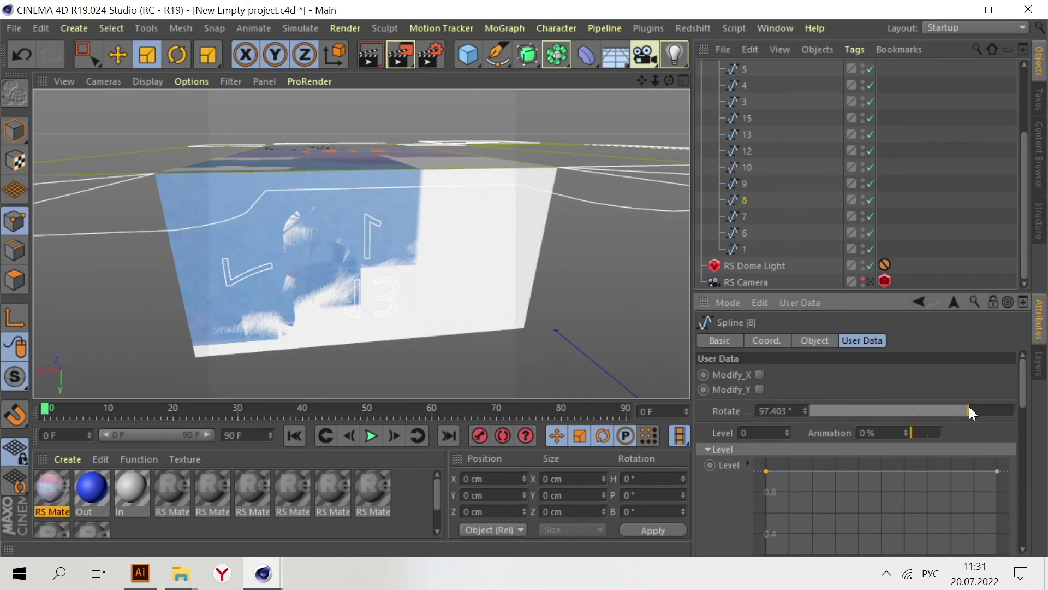
double_click(771, 411)
text(92)
key(Return)
Select guide 7 on the same end of the box and set its Rotate value to 92°.
click(741, 217)
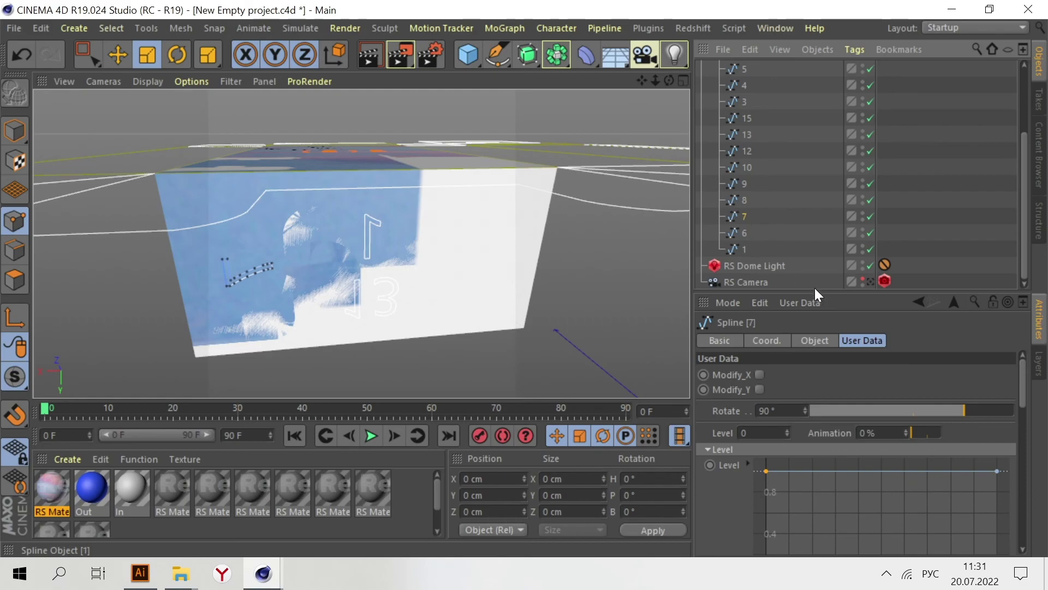
mouse_move(962, 409)
mouse_down()
mouse_move(985, 407)
mouse_move(938, 409)
mouse_move(958, 410)
mouse_up()
double_click(772, 411)
text(92)
key(Return)
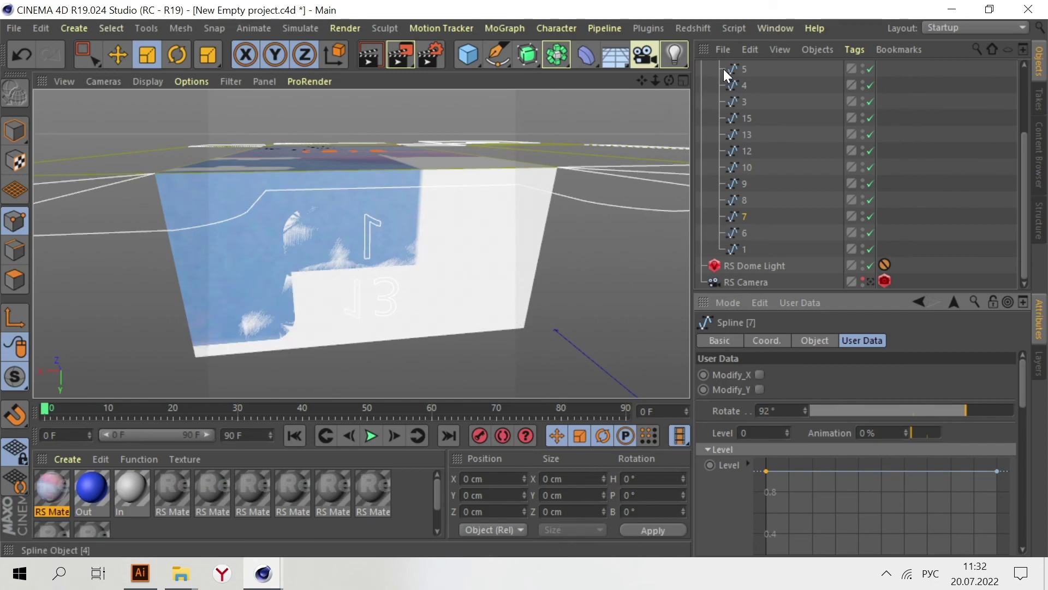
Set the Rotate value of guides 13 and 1 to 92° on the overlapping end flaps.
drag(666, 77, 732, 68)
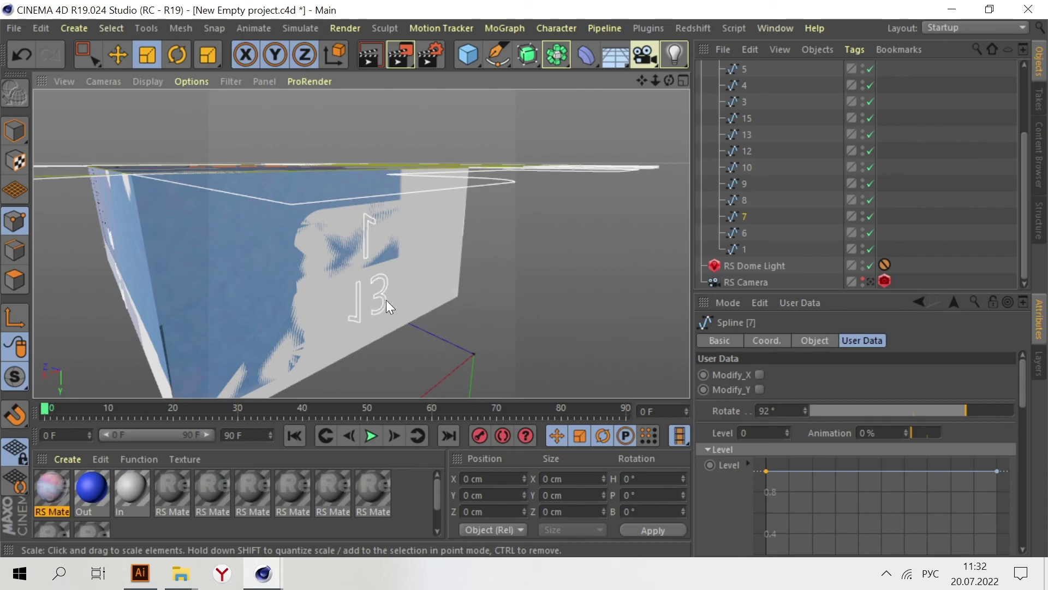
click(748, 134)
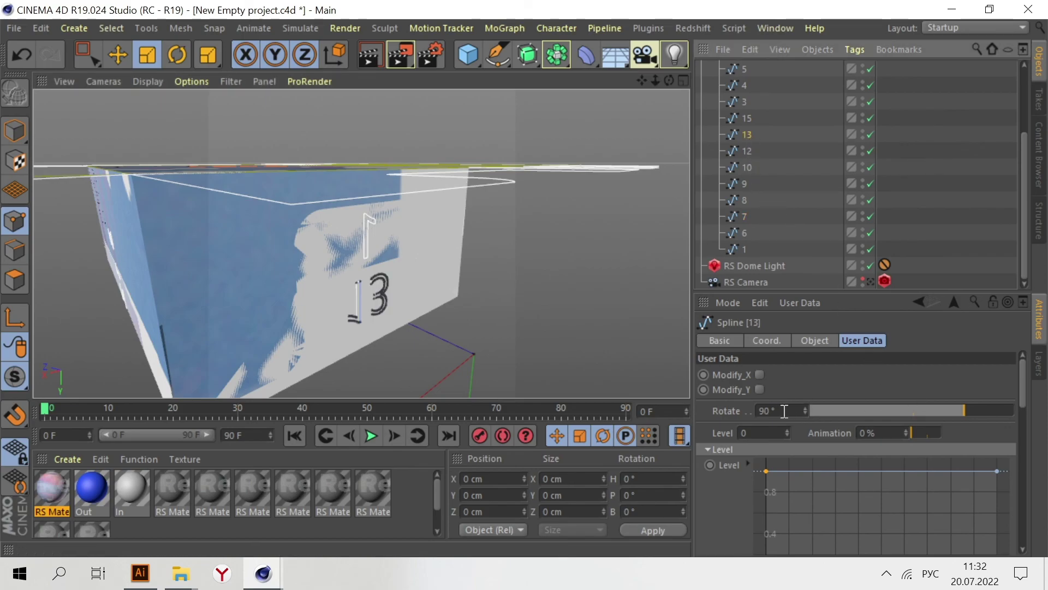
drag(764, 410, 768, 410)
text(2)
key(Return)
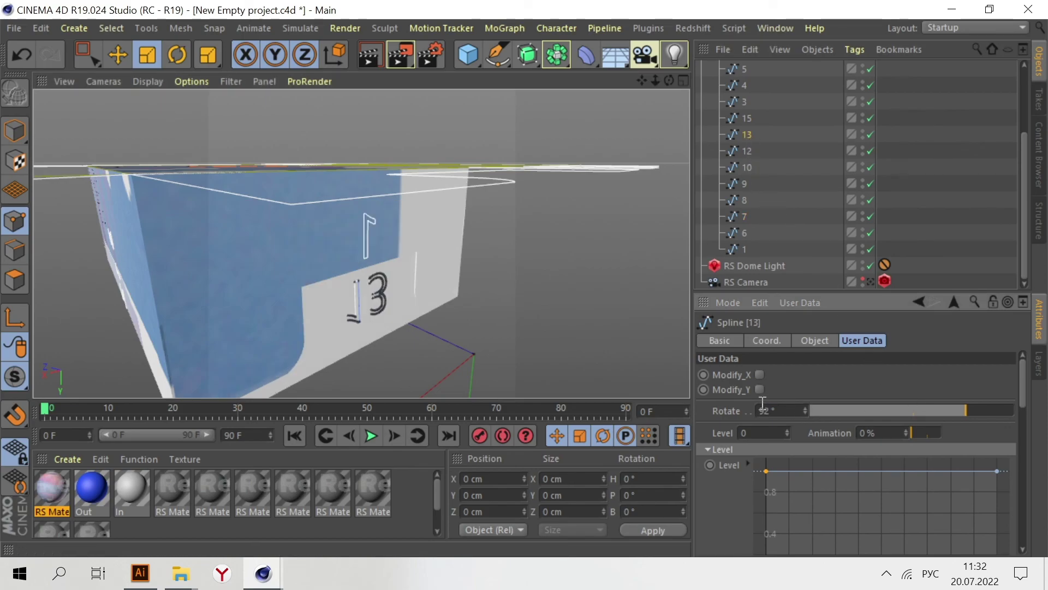
click(740, 250)
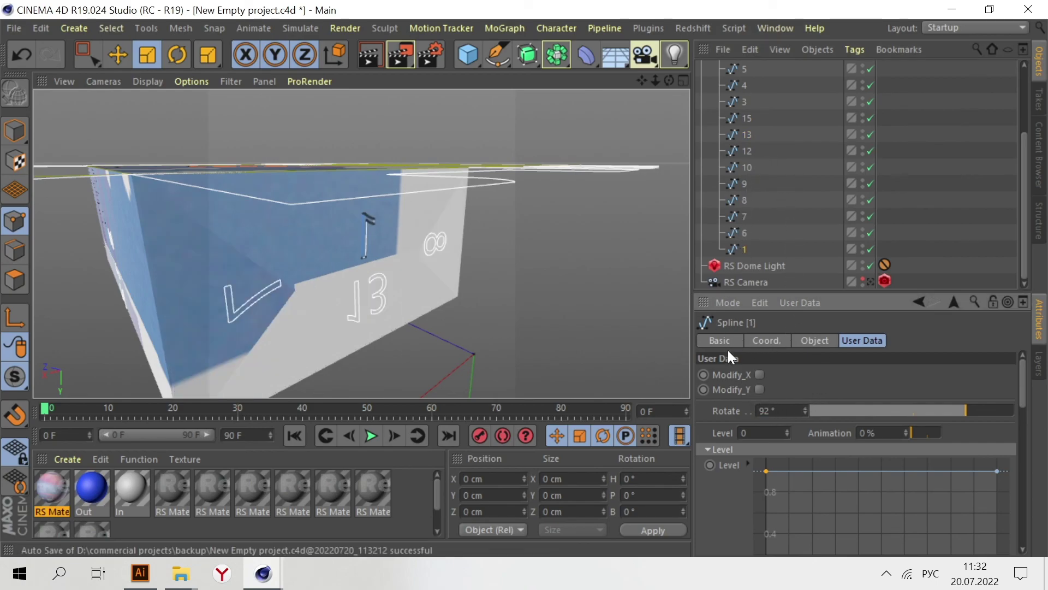